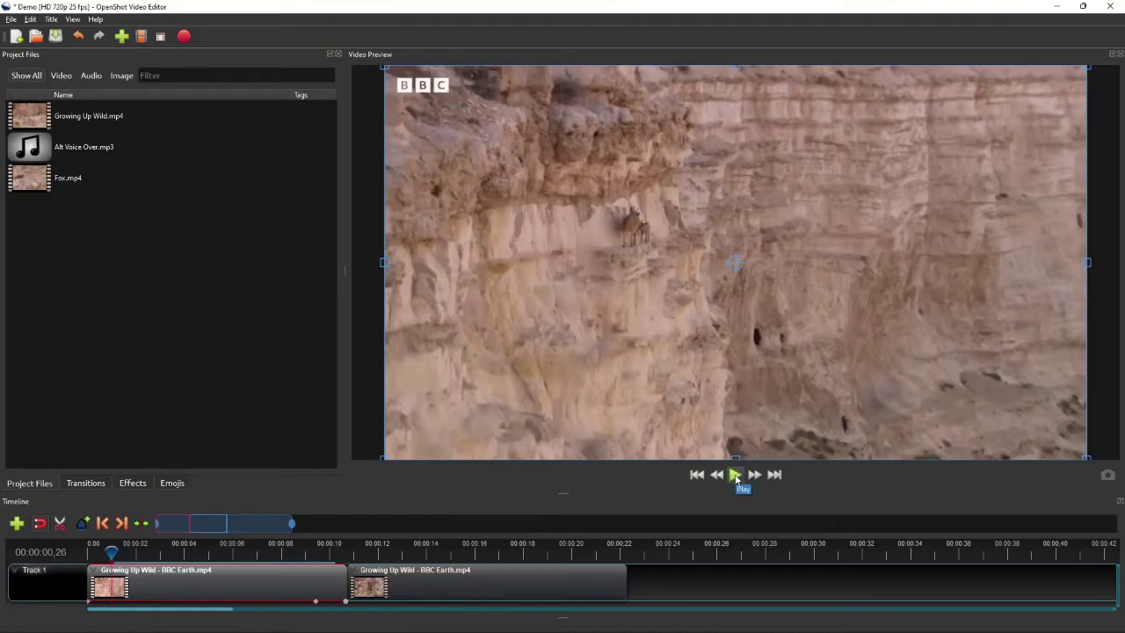
- Play the project preview and pause it at about 00:00:06,12
click(735, 475)
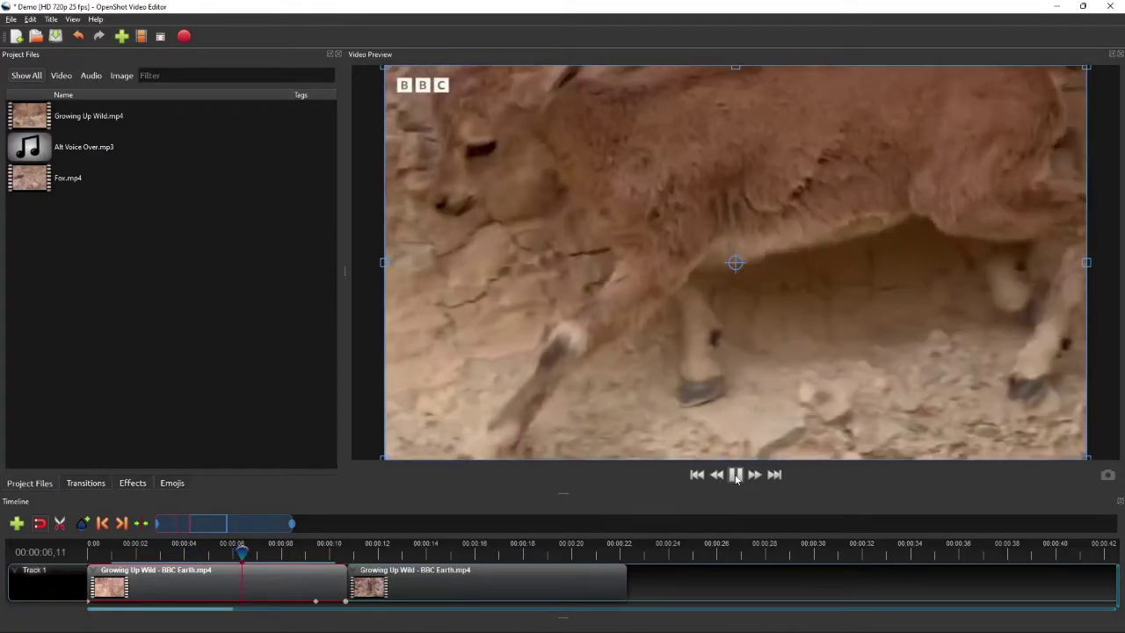
click(735, 475)
- Play the Demo video in the media player, jumping ahead to a later subtitled scene, then pause
click(783, 624)
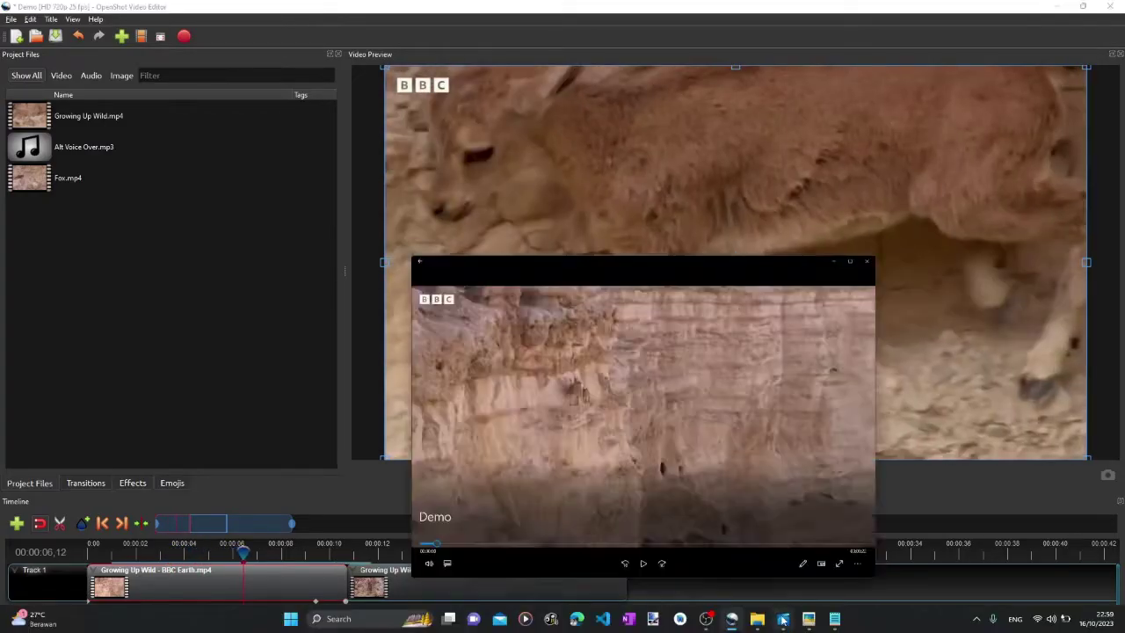
click(563, 542)
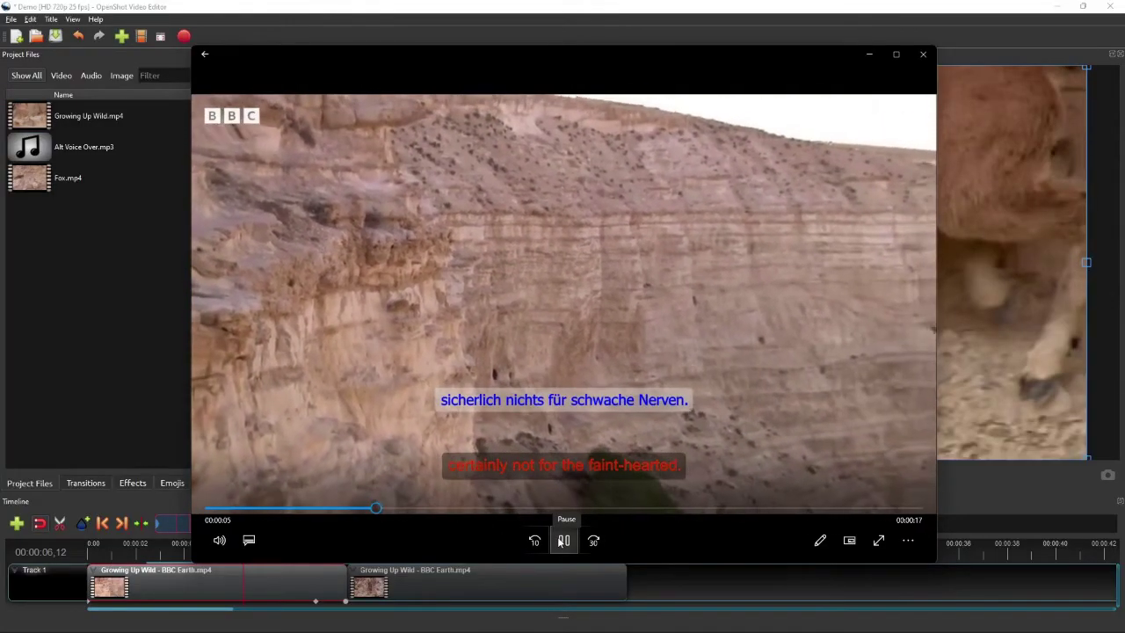
click(569, 508)
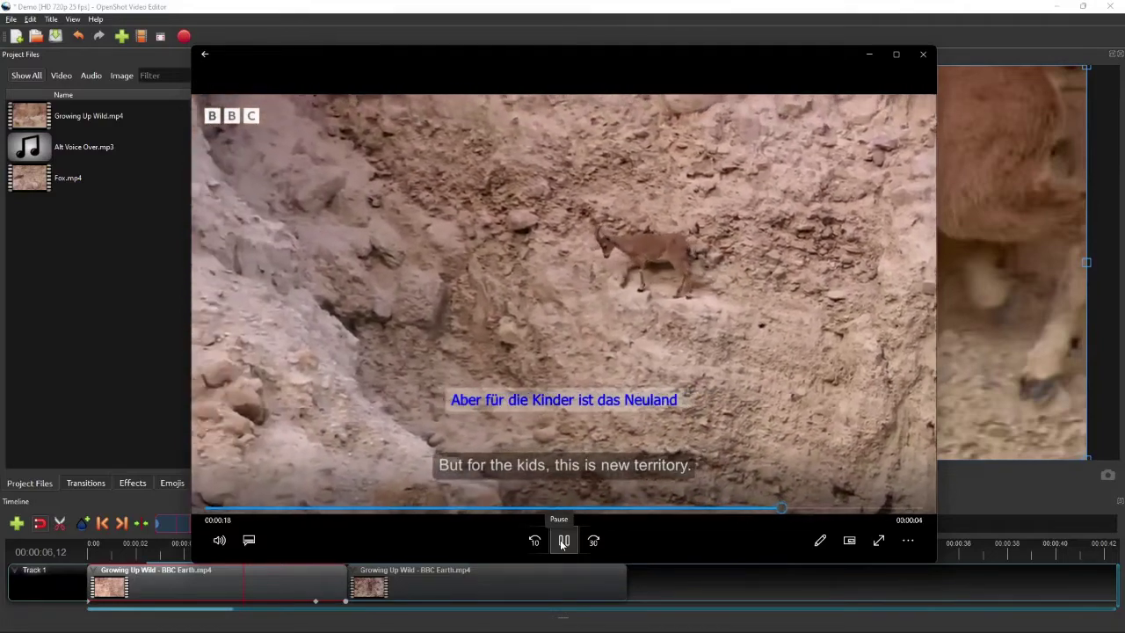
click(561, 542)
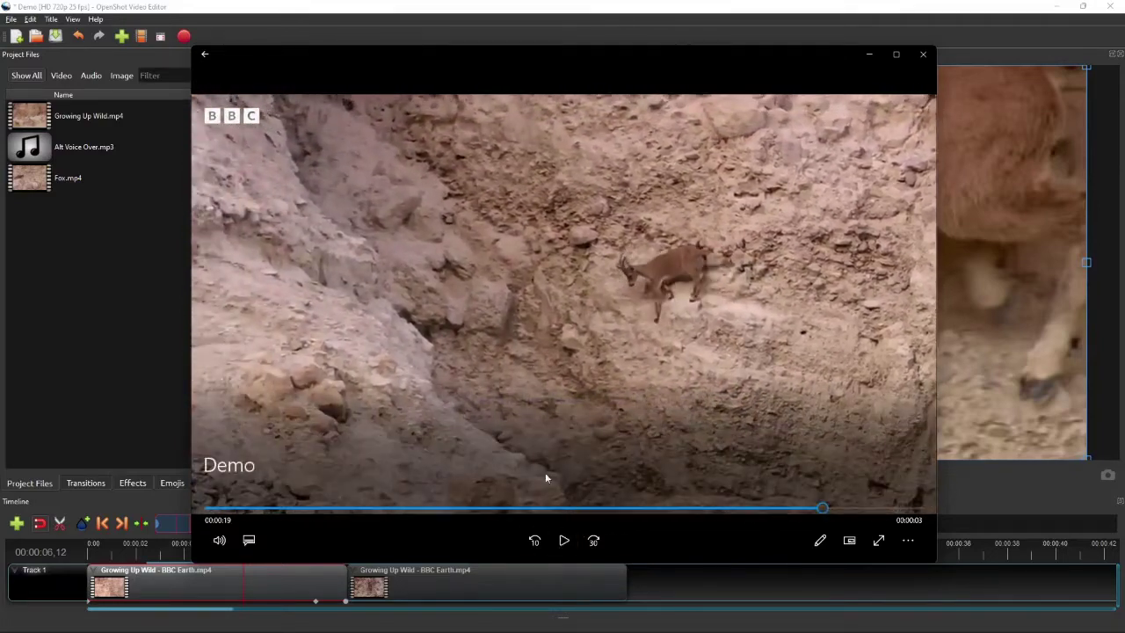
- Scrub from near the start to check the German and English subtitles, then minimize the player
click(309, 508)
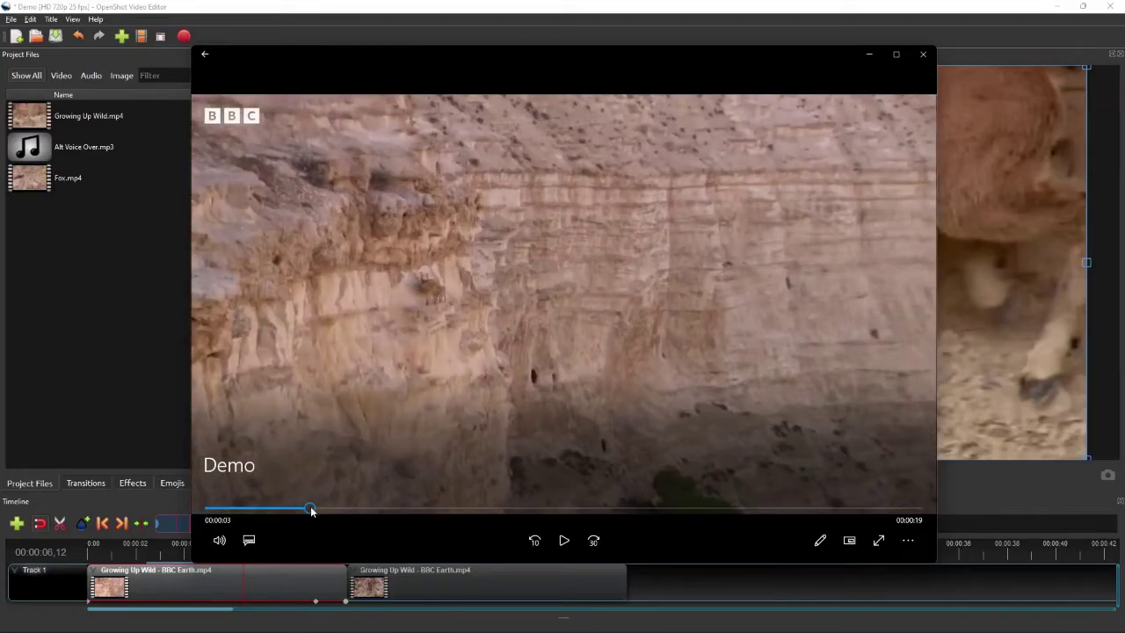
drag(311, 510, 373, 510)
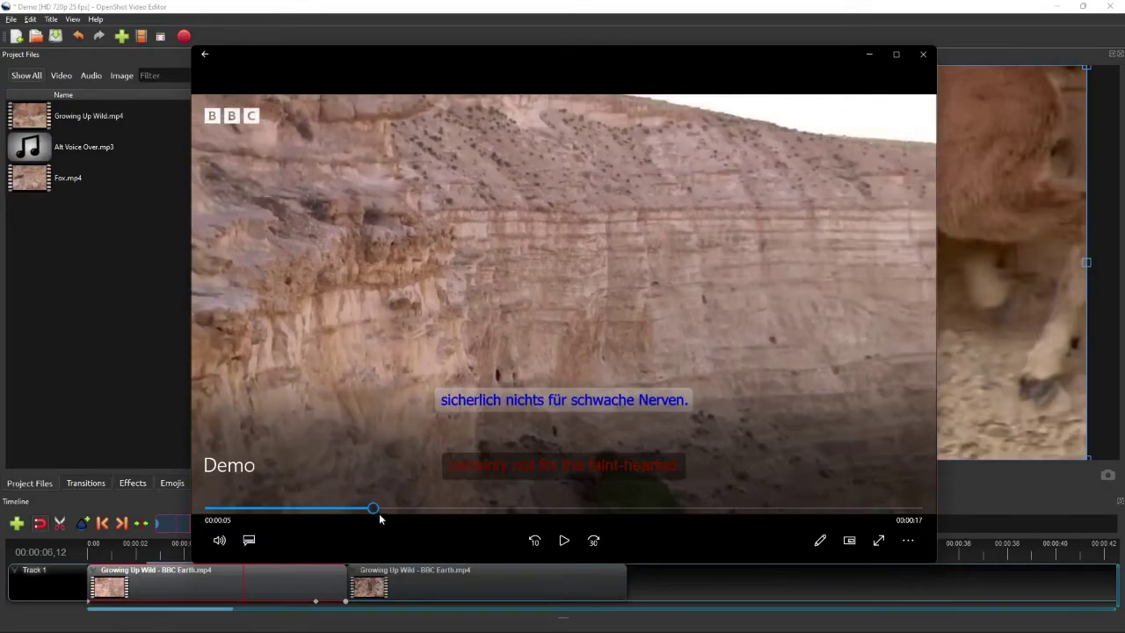
click(871, 56)
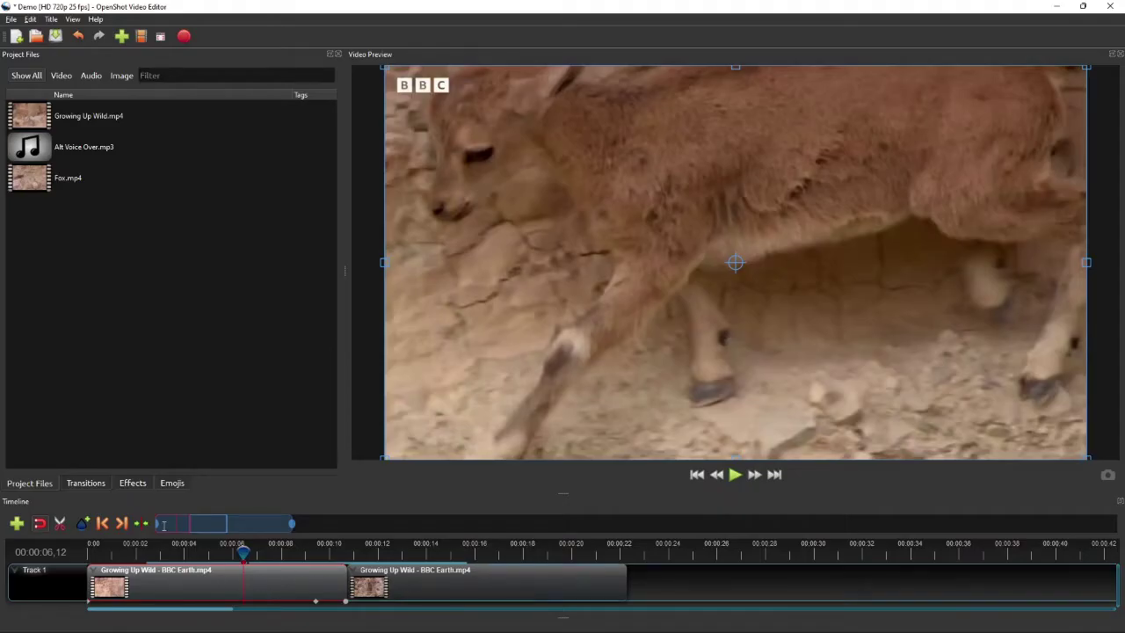
- Turn on Show Waveform for both Growing Up Wild clips, select the first clip, and list the effects
click(102, 121)
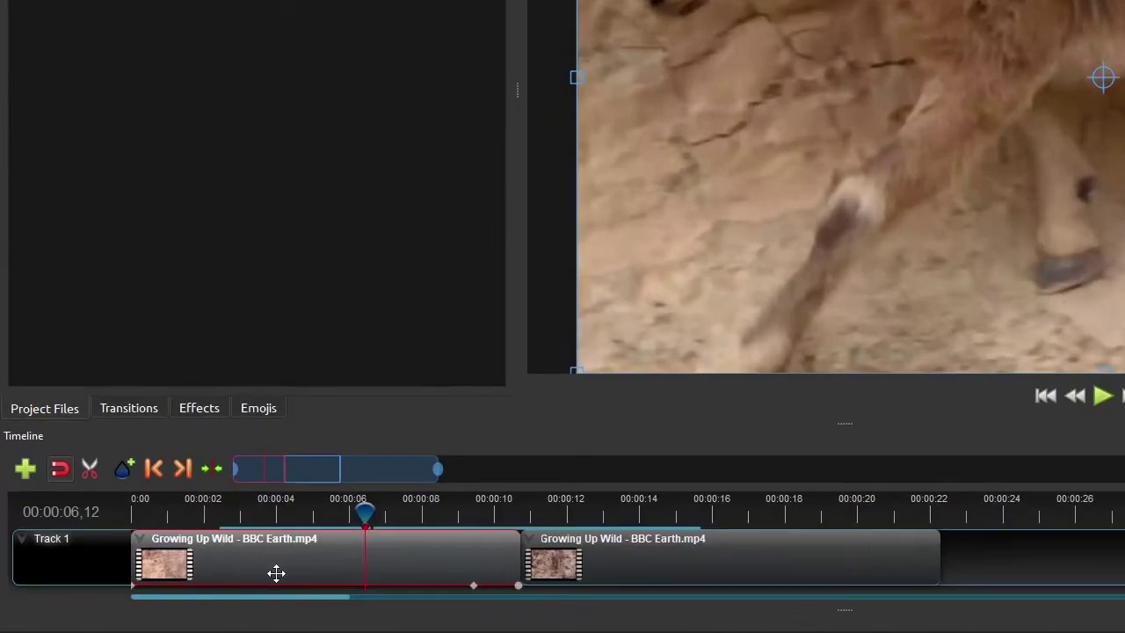
right_click(194, 591)
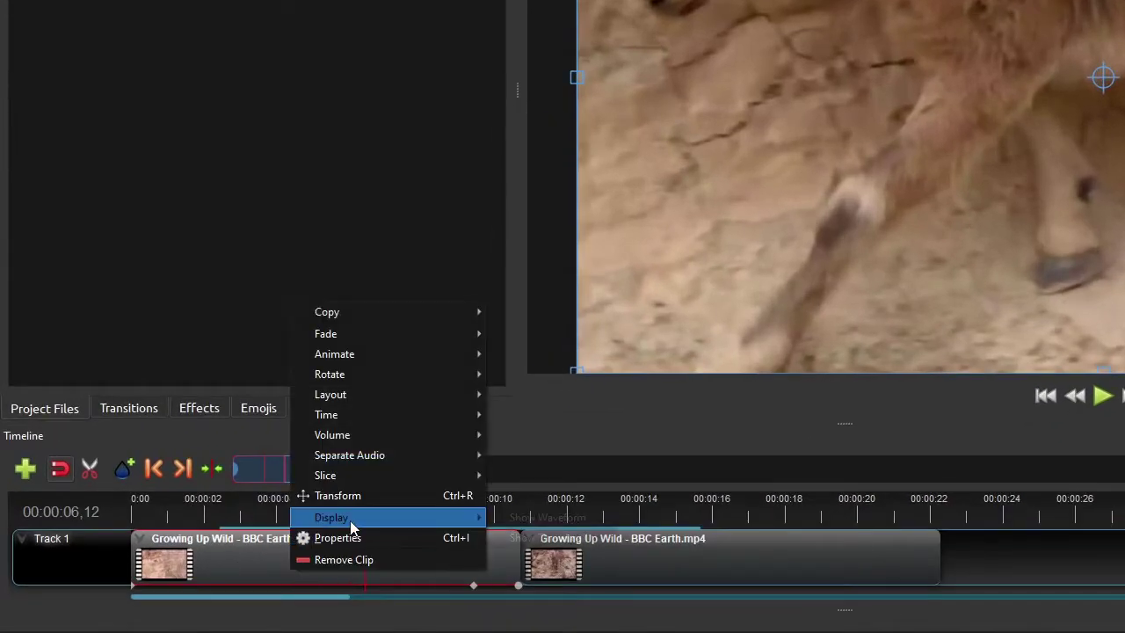
mouse_move(352, 520)
click(567, 519)
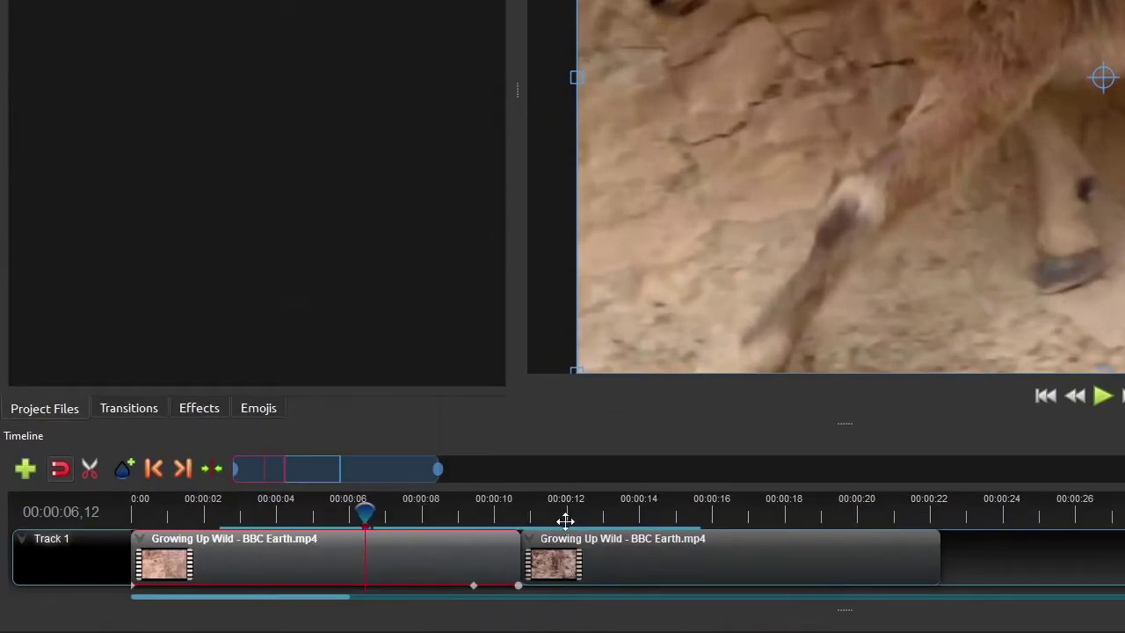
right_click(701, 566)
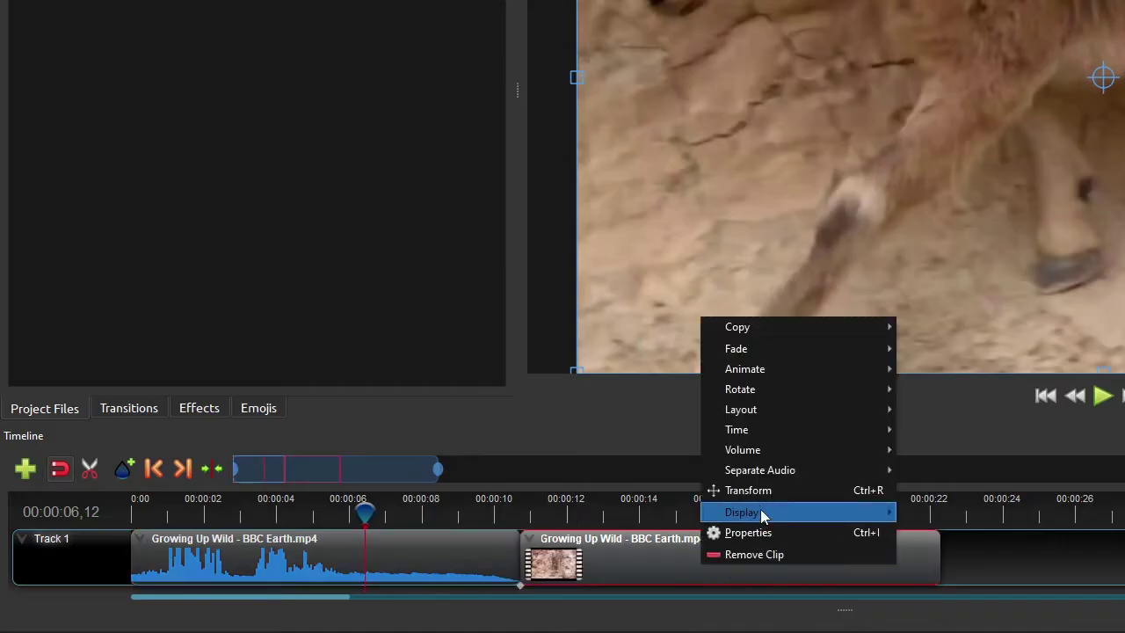
mouse_move(760, 512)
click(940, 514)
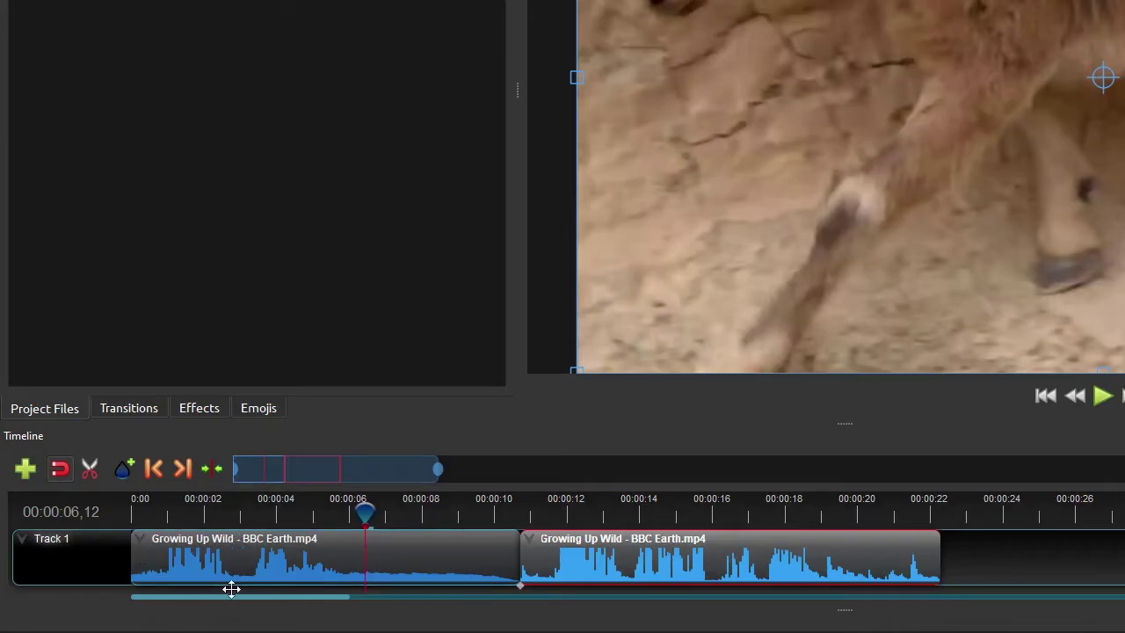
click(397, 574)
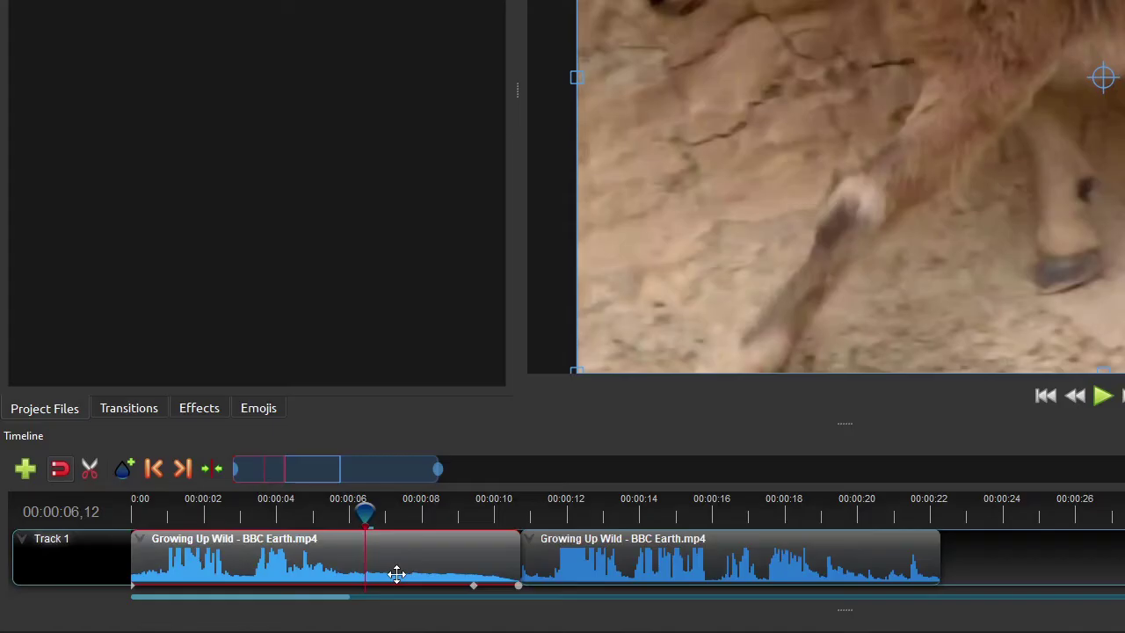
click(199, 408)
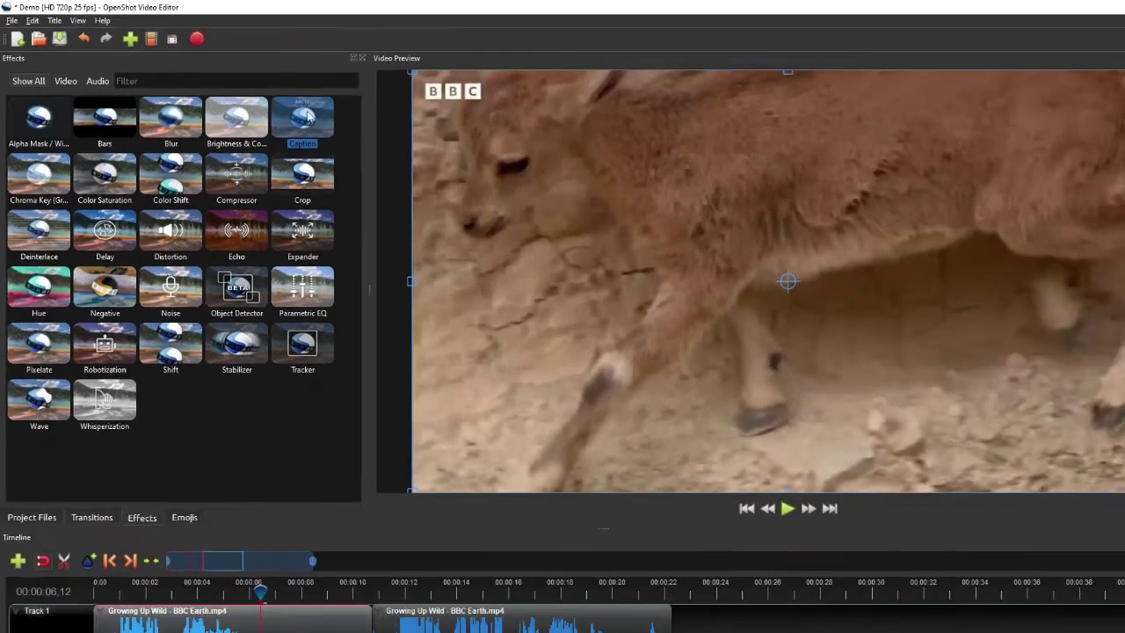
- Drop the Caption effect onto the first Growing Up Wild clip and open its entry in the Captions editor
drag(305, 121, 122, 632)
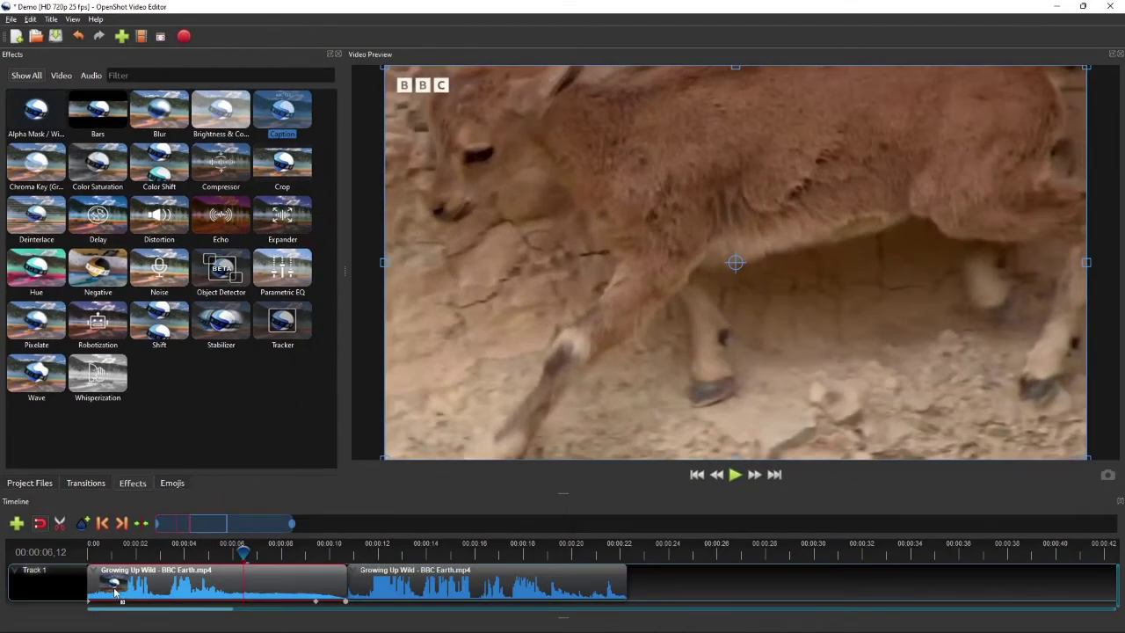
drag(114, 591, 113, 595)
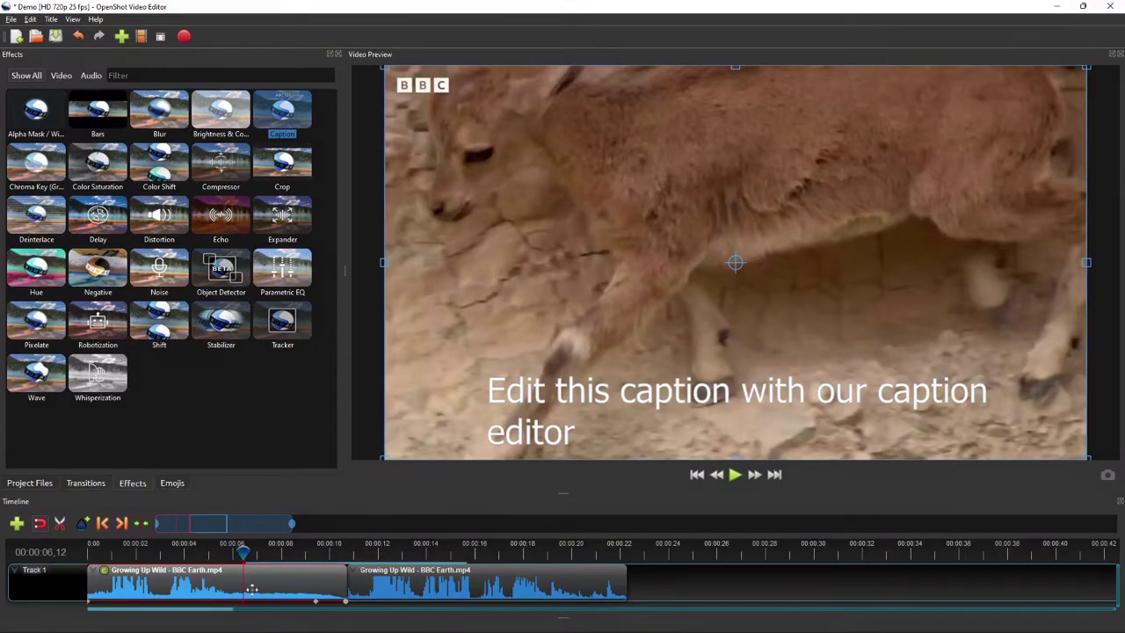
click(103, 571)
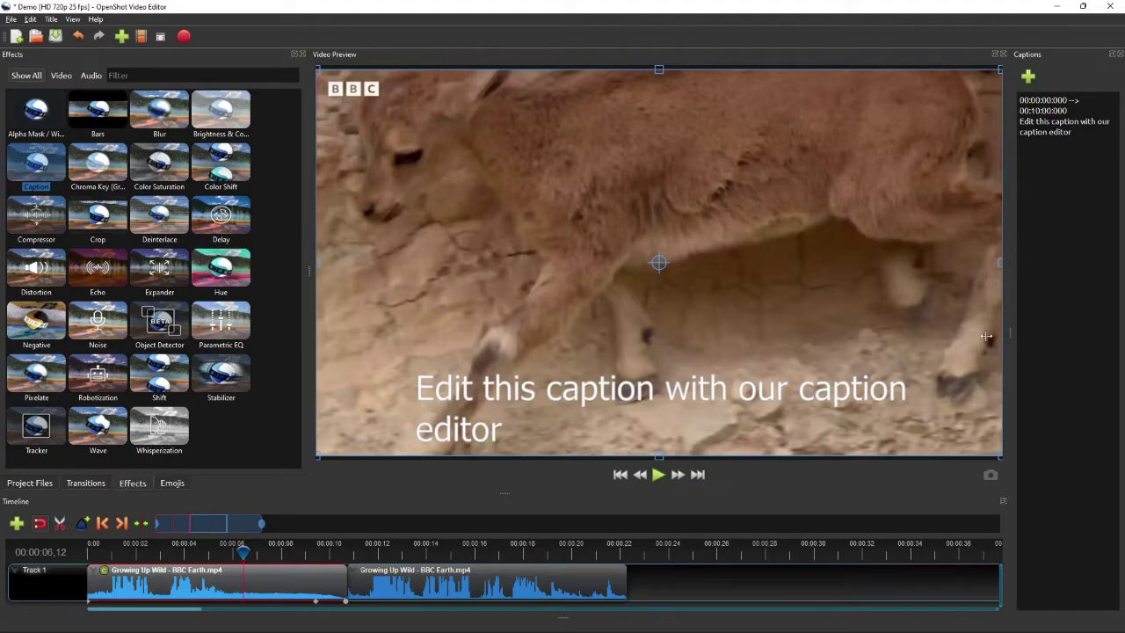
- Widen the Captions dock so 'Edit this caption with our caption editor' and its timing fit on one line
drag(1008, 338, 951, 336)
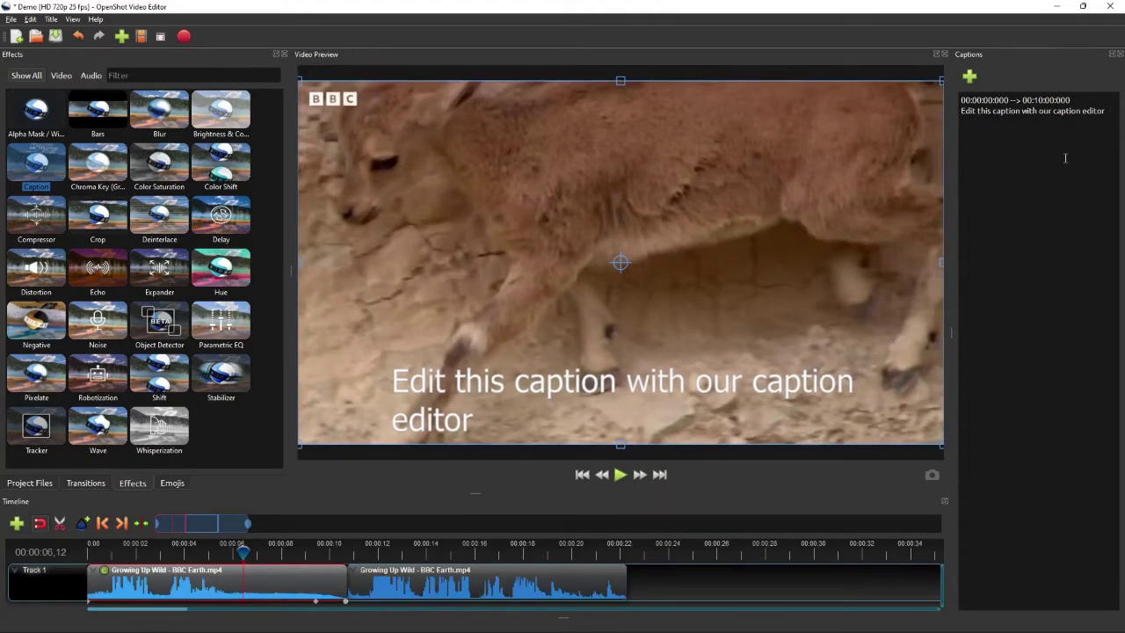
drag(1105, 111, 961, 98)
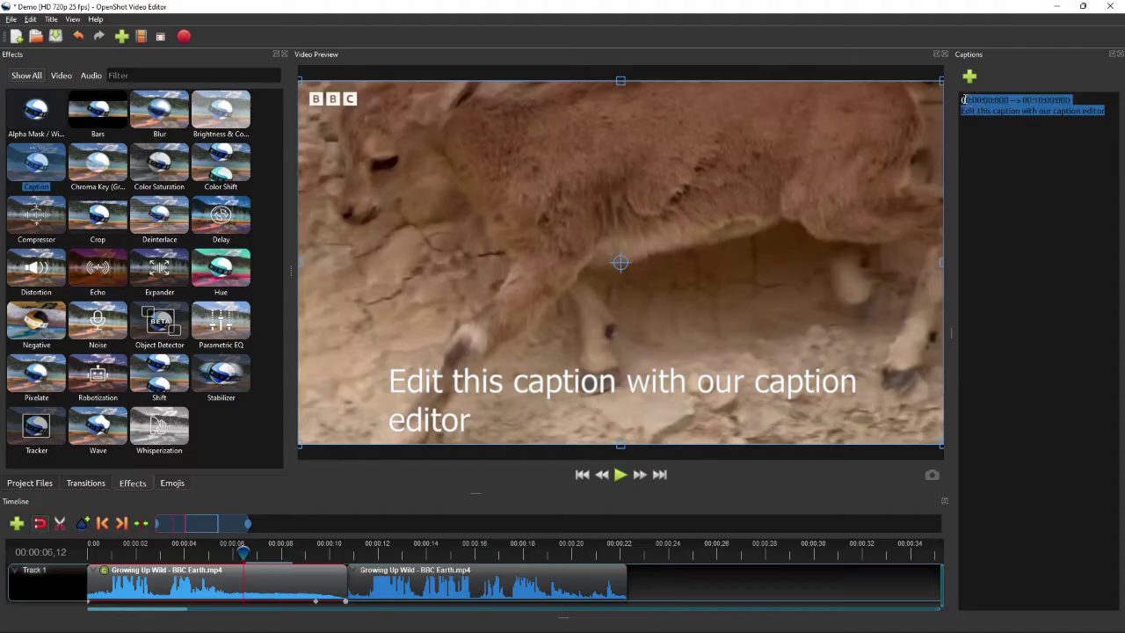
click(996, 160)
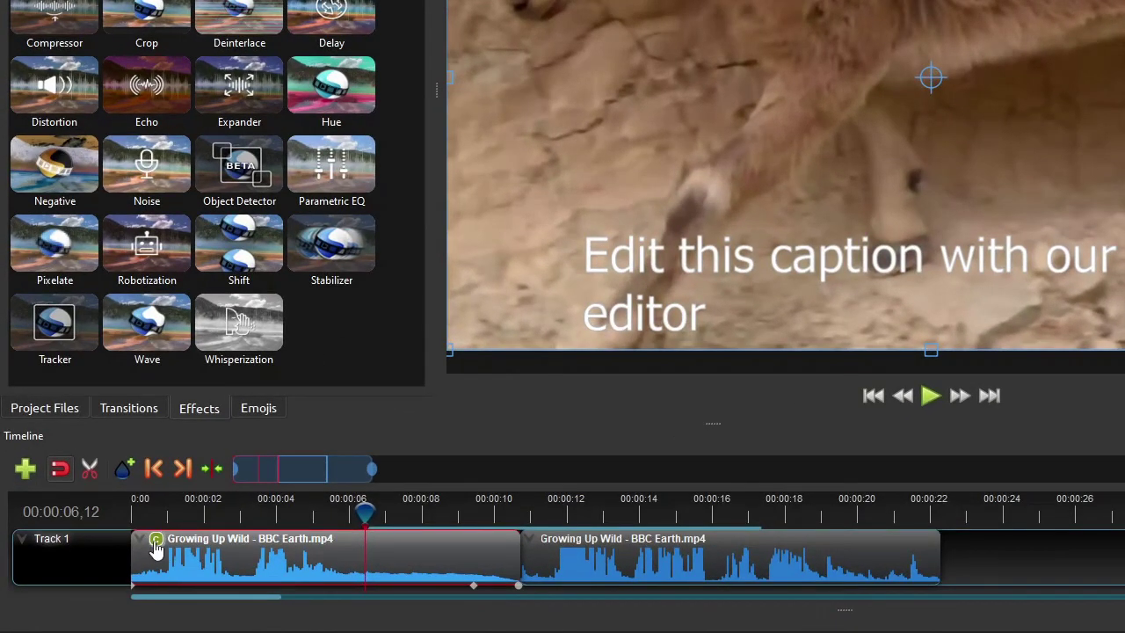
- Show the Caption effect's properties and dock the Properties panel beside the other panels
right_click(155, 546)
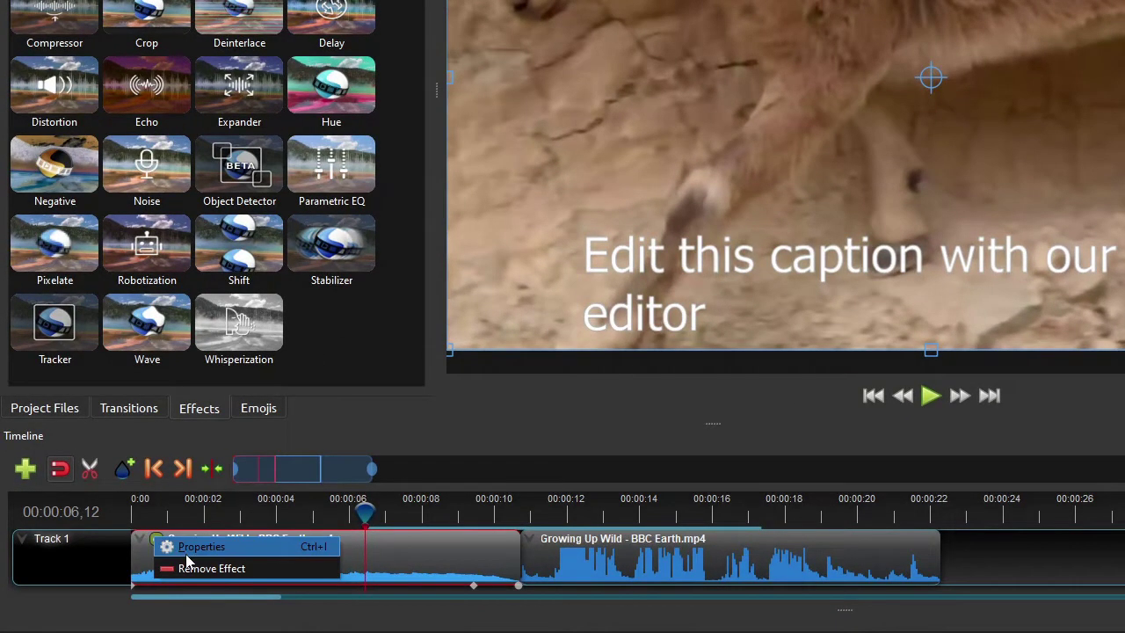
click(189, 548)
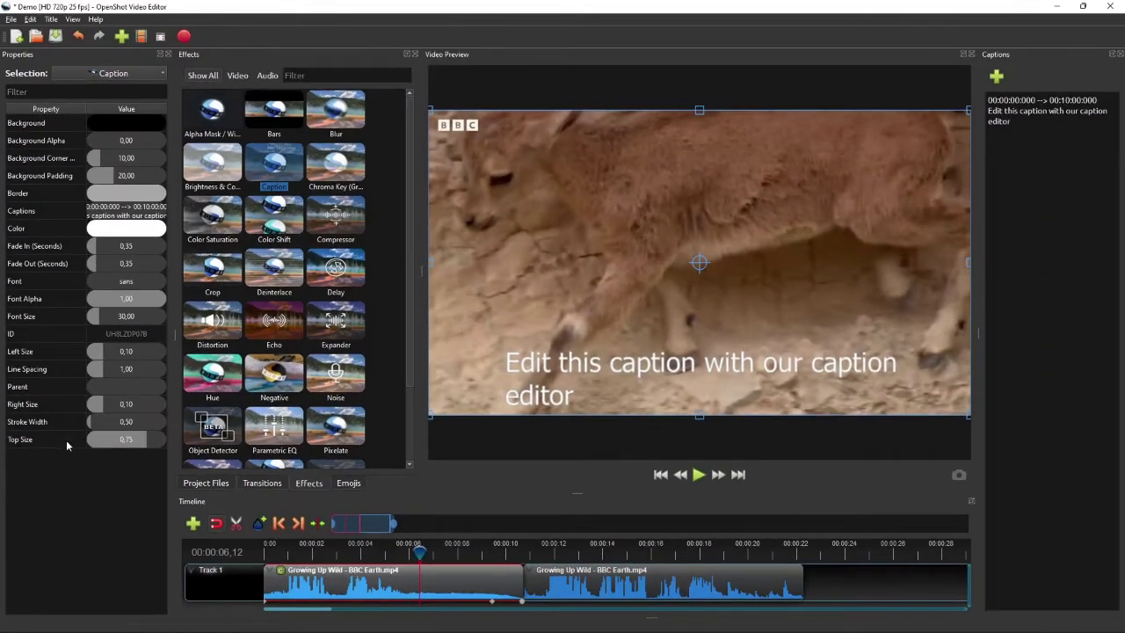
double_click(70, 54)
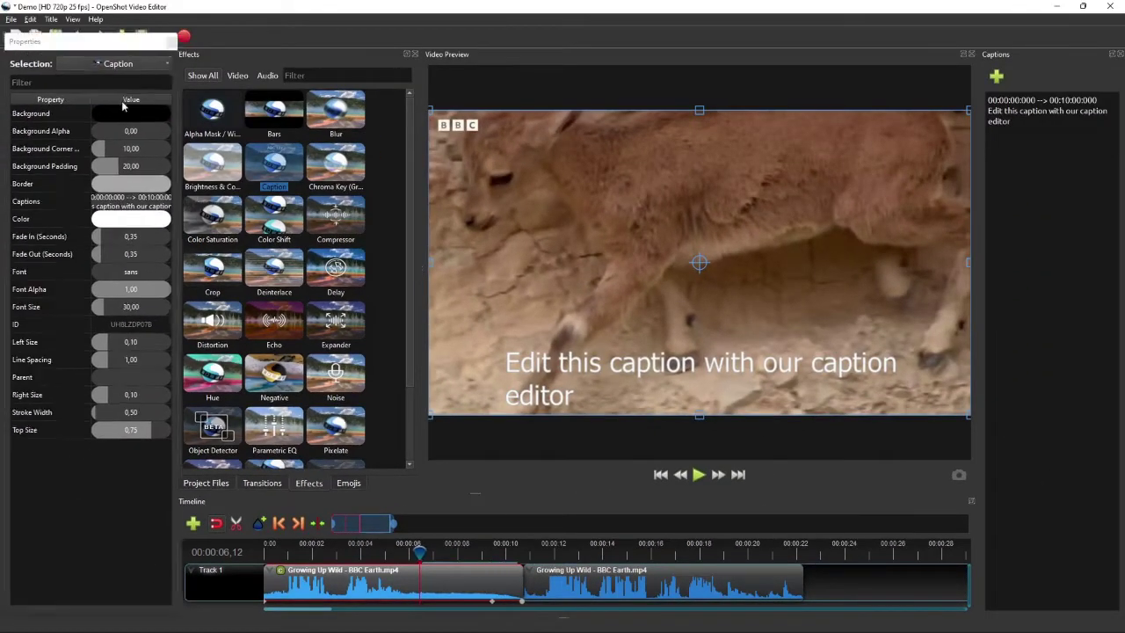
drag(123, 105, 166, 206)
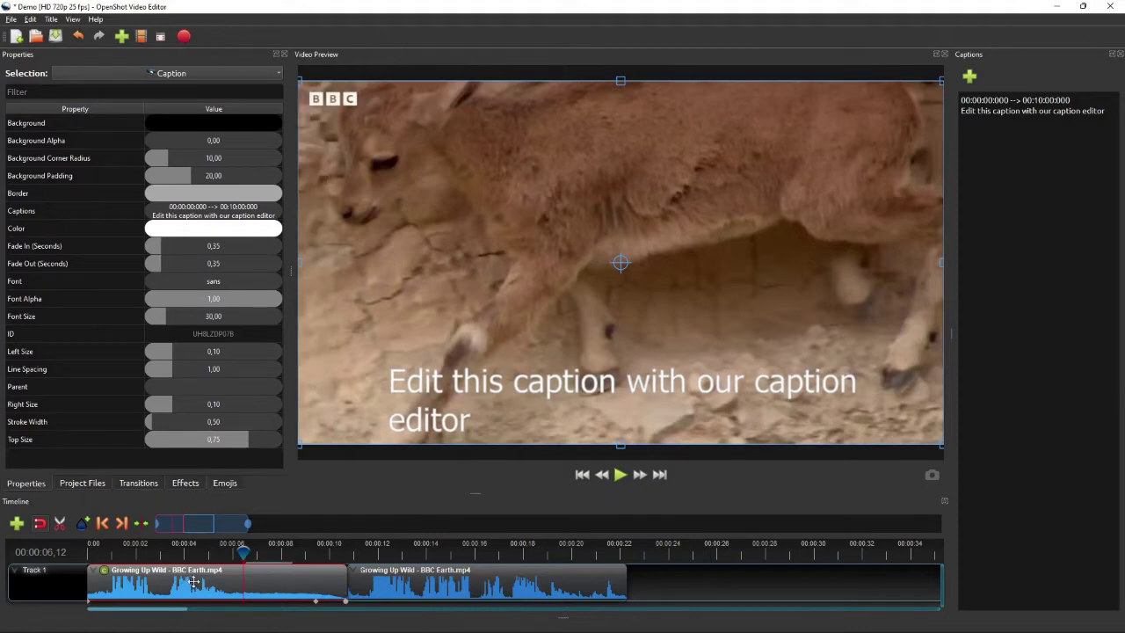
click(154, 587)
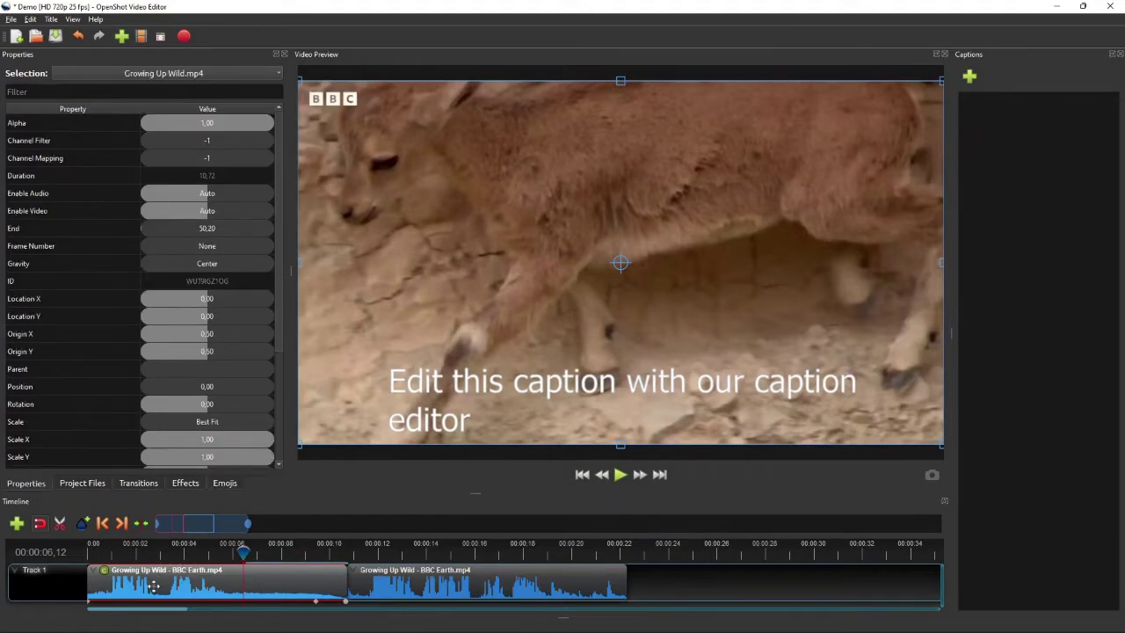
click(105, 571)
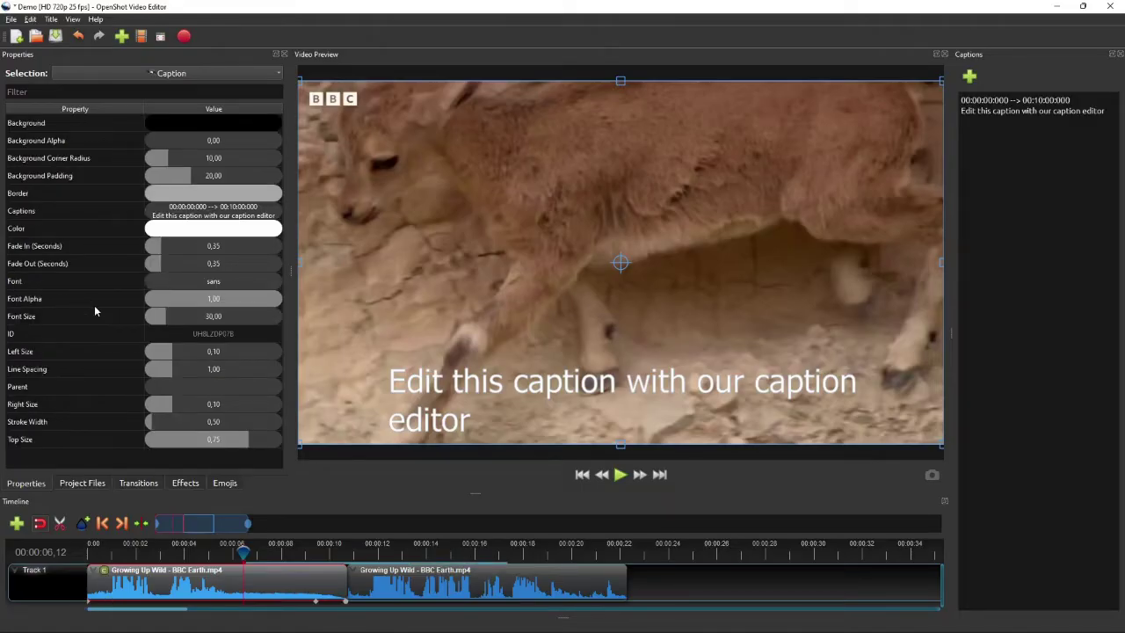
- Select the Font Size property and rewind the playhead to the start of the first clip
click(40, 319)
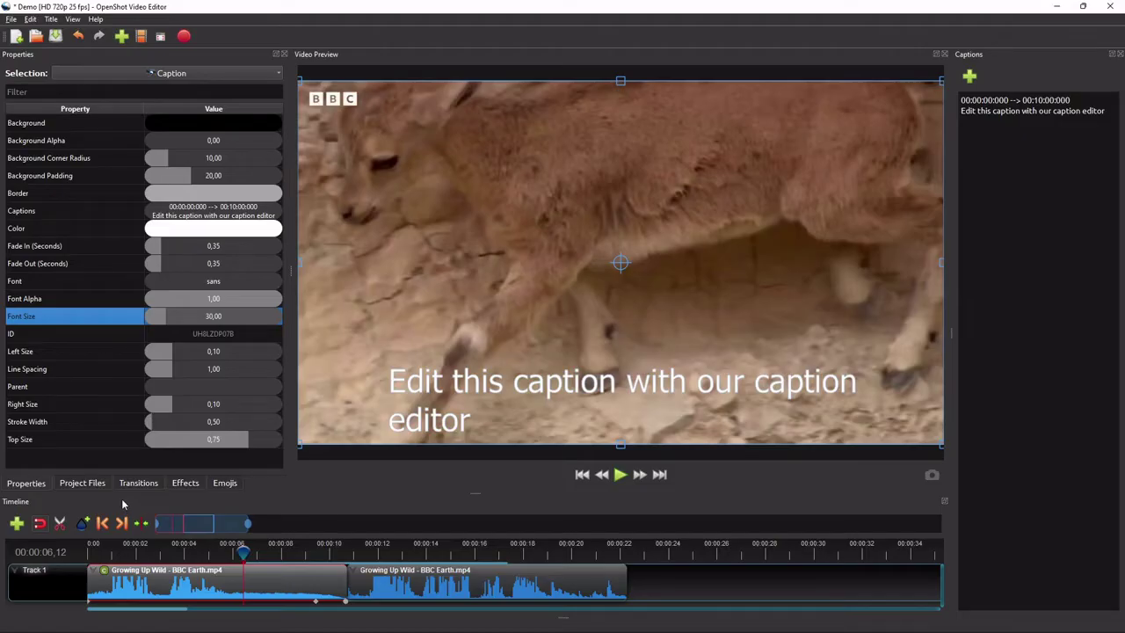
click(92, 551)
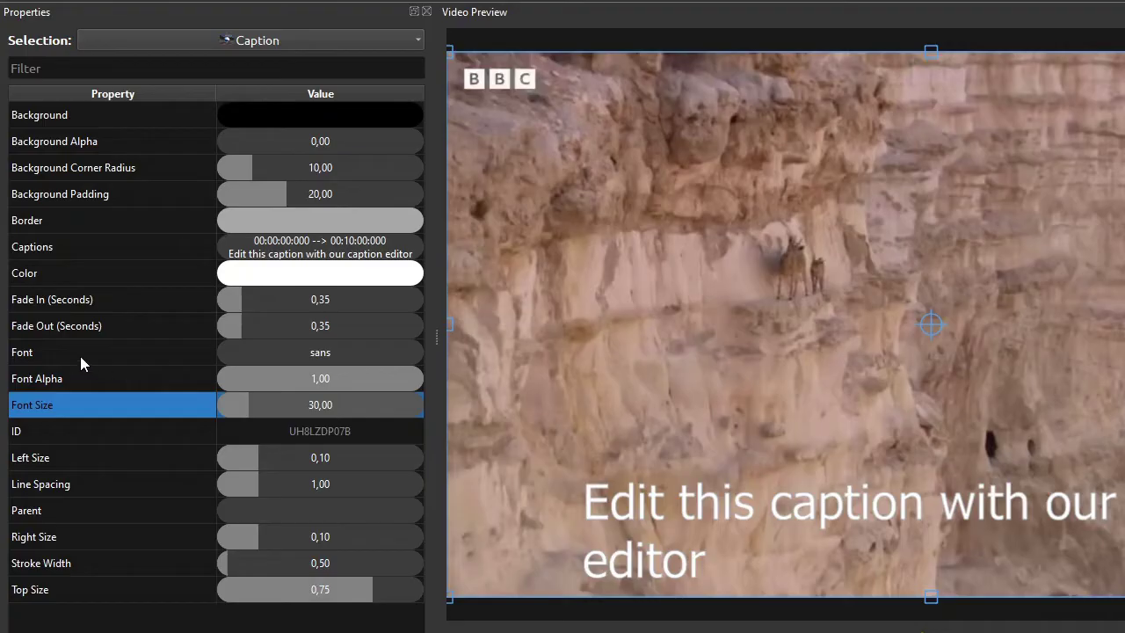
click(80, 356)
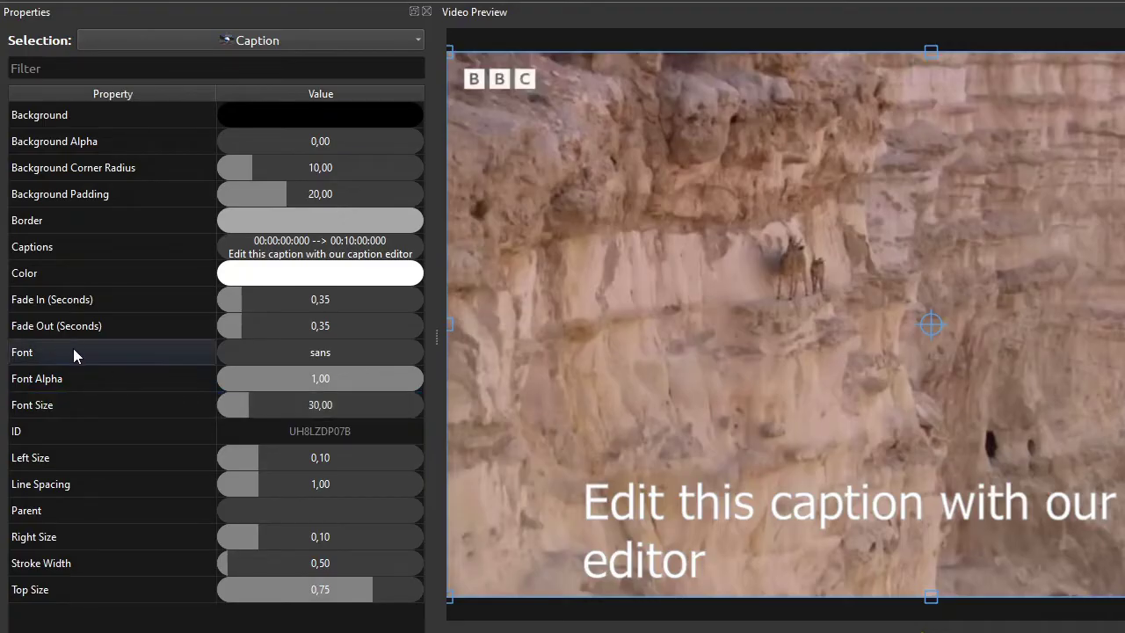
- Change the caption font from sans to Arial
double_click(73, 348)
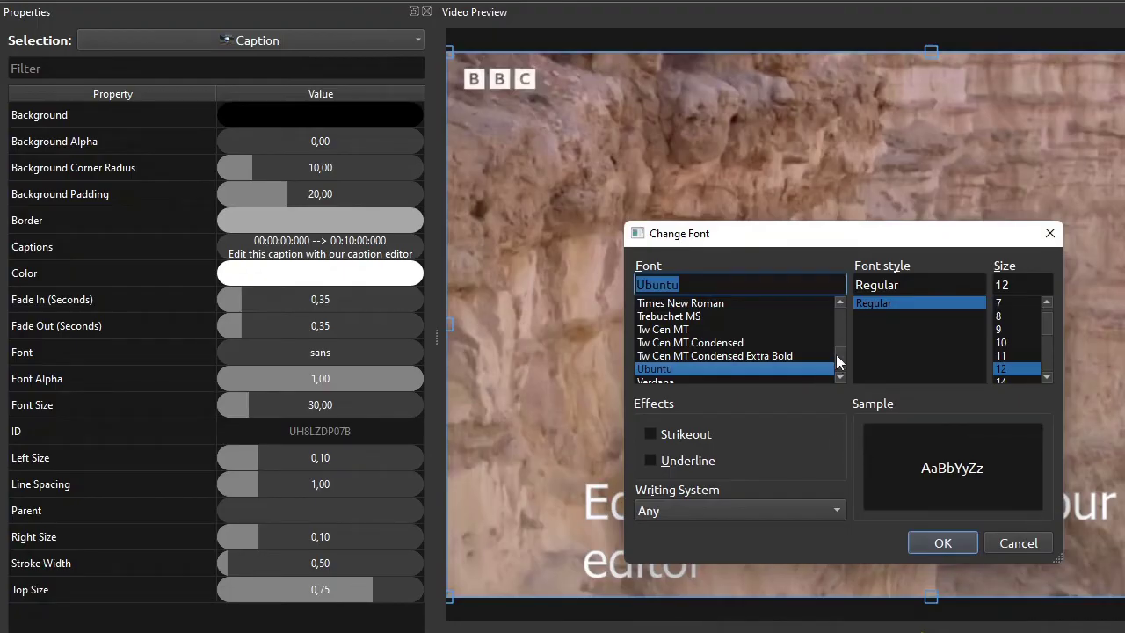
drag(837, 361, 837, 310)
click(652, 371)
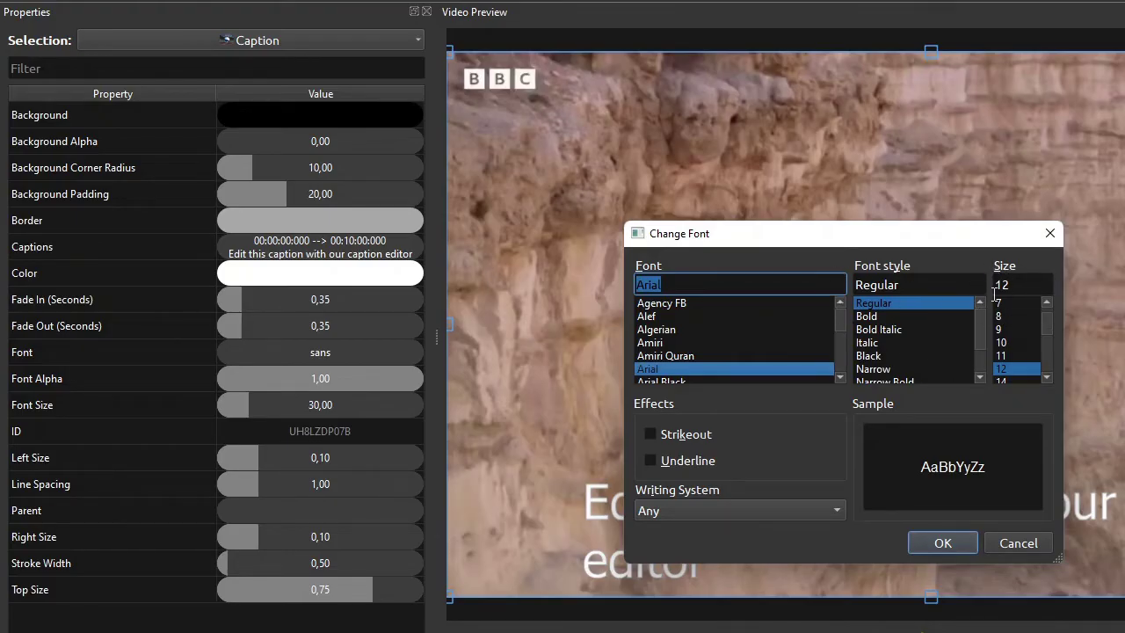
click(938, 542)
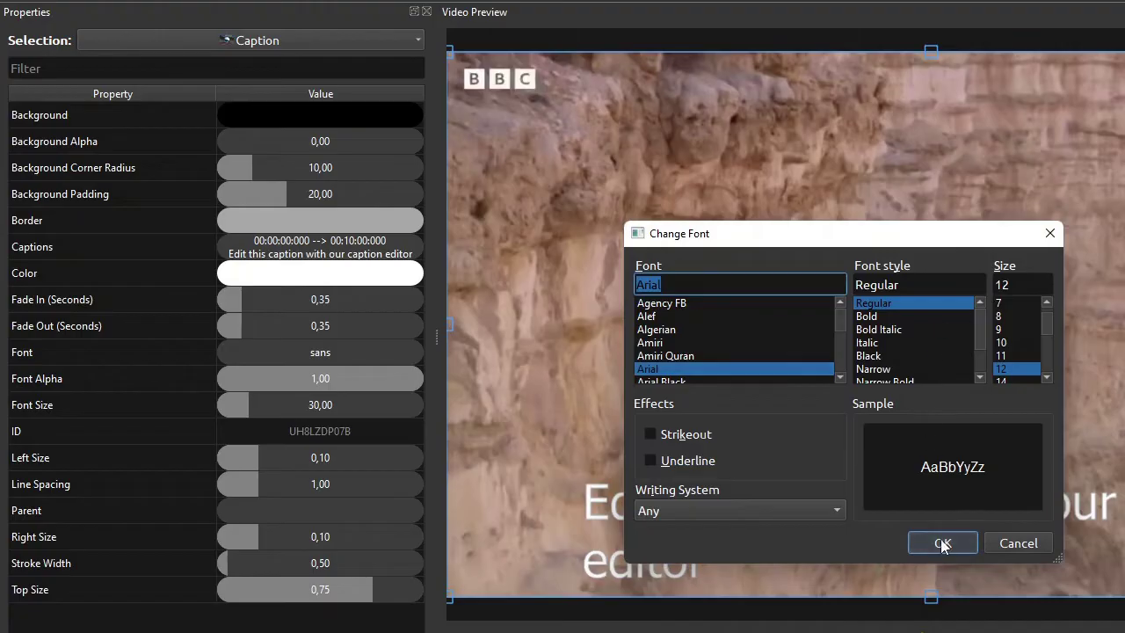
click(112, 404)
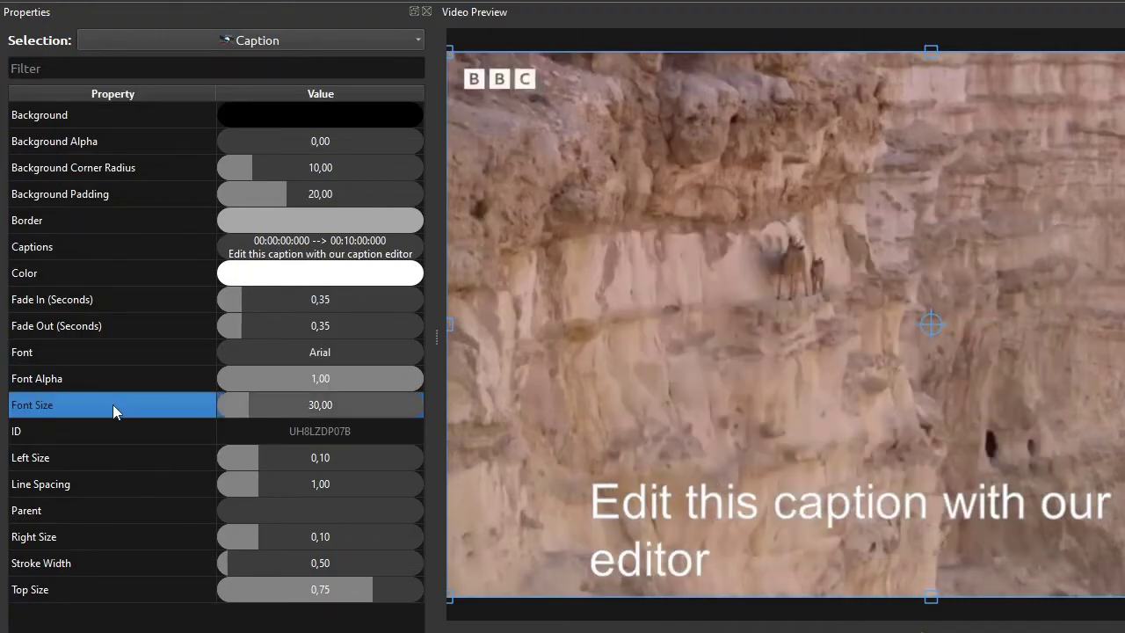
- Set the caption's Font Size property to exactly 14
click(233, 410)
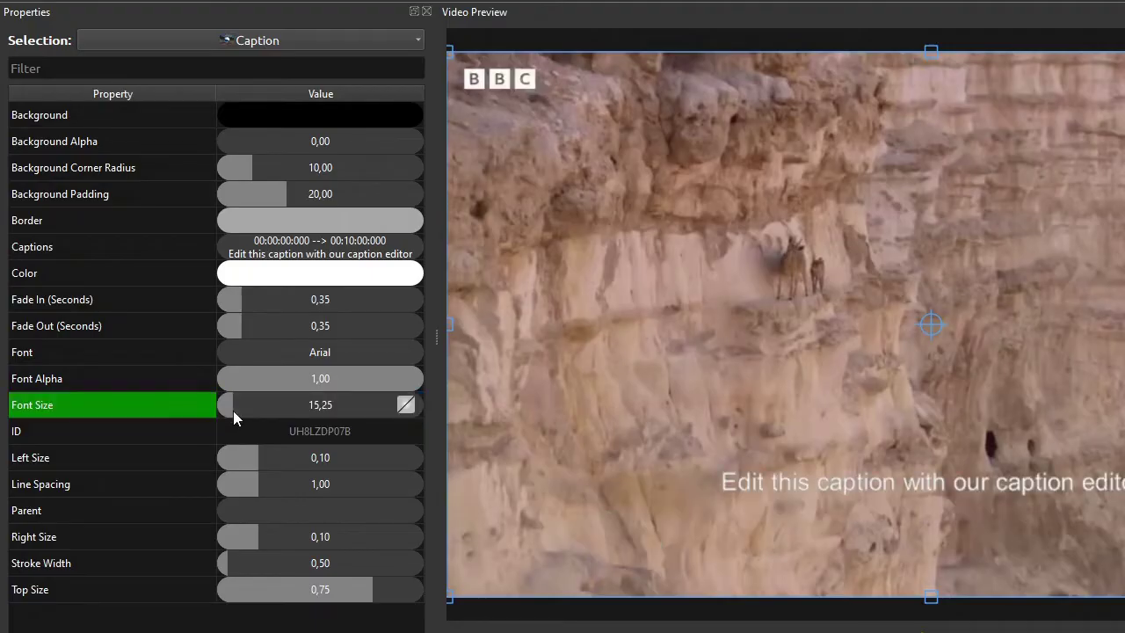
drag(233, 410, 232, 411)
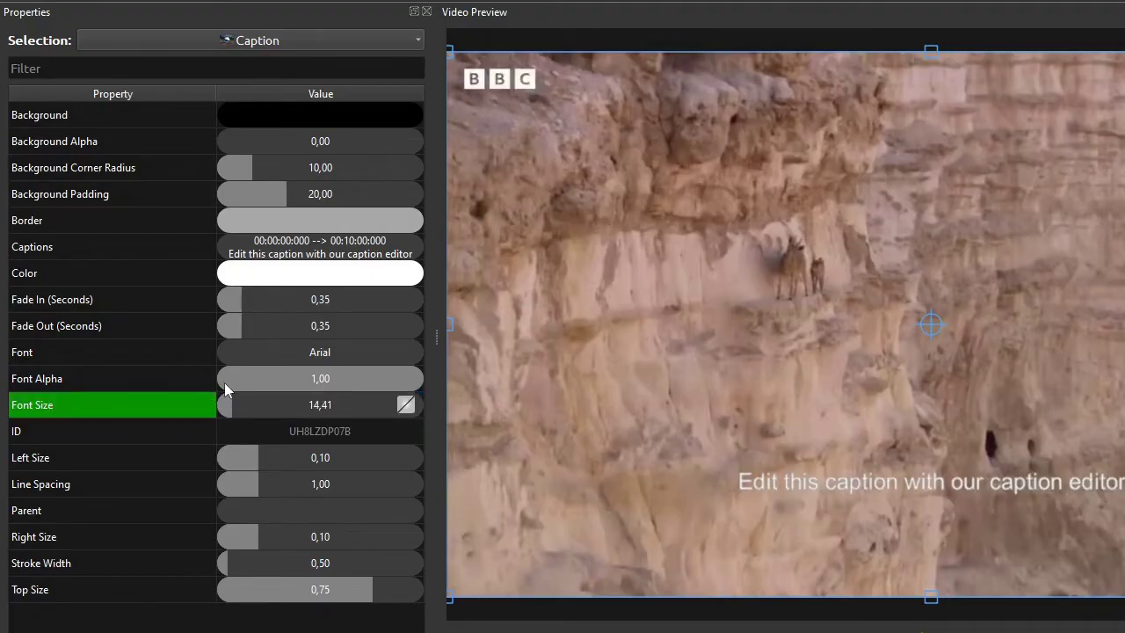
double_click(308, 409)
text(14)
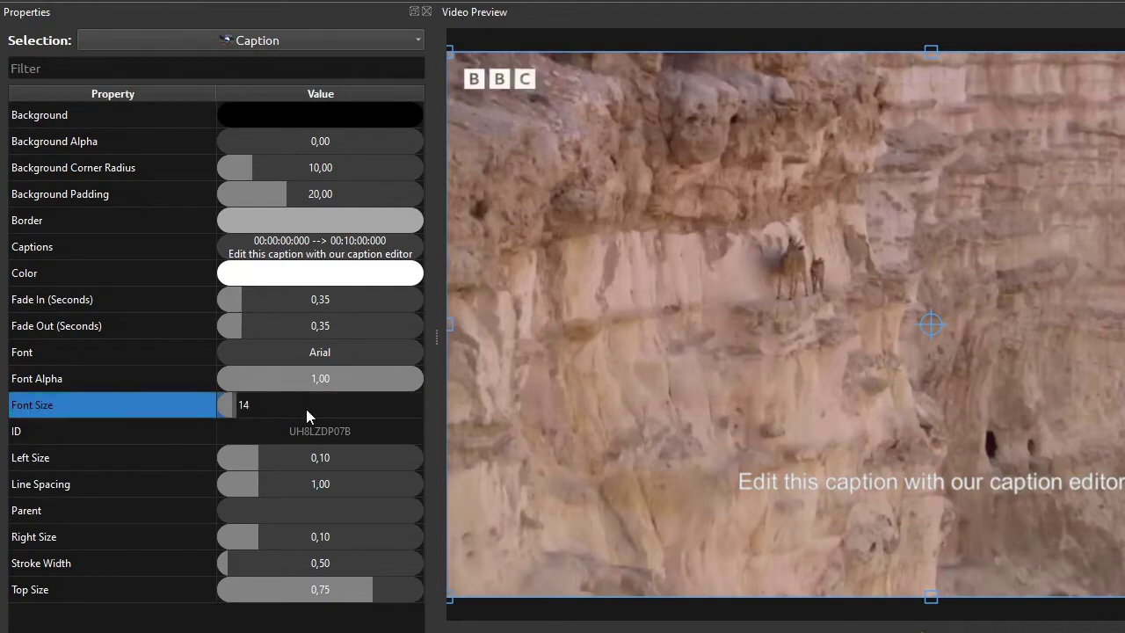
key(Return)
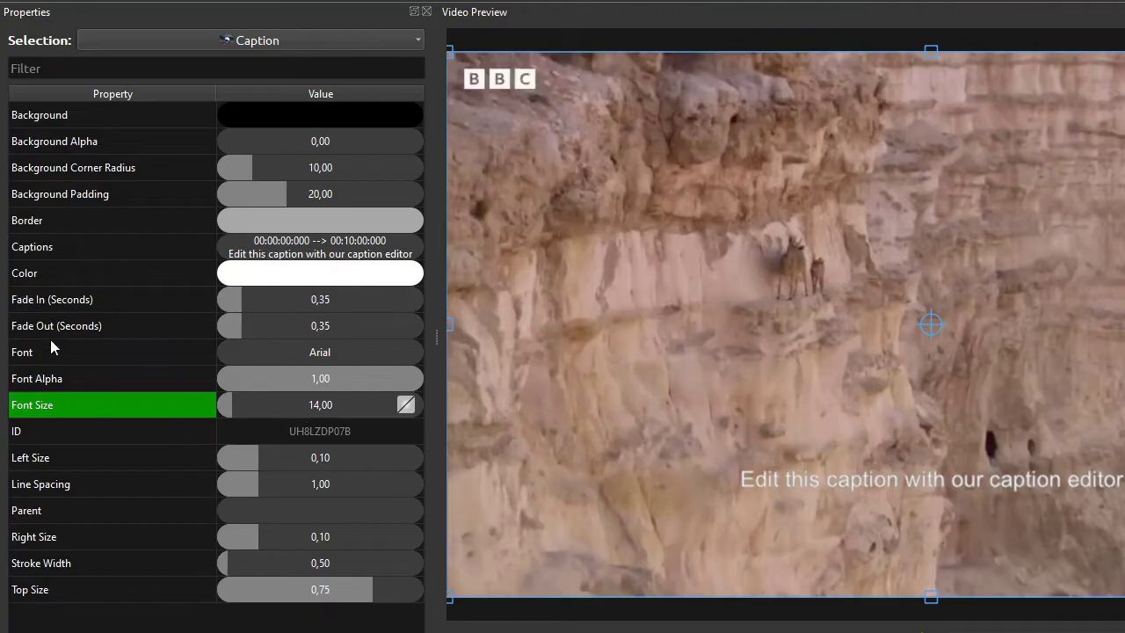
- Keep the caption text colour white (#ffffff) and start editing the Background Alpha value
double_click(120, 273)
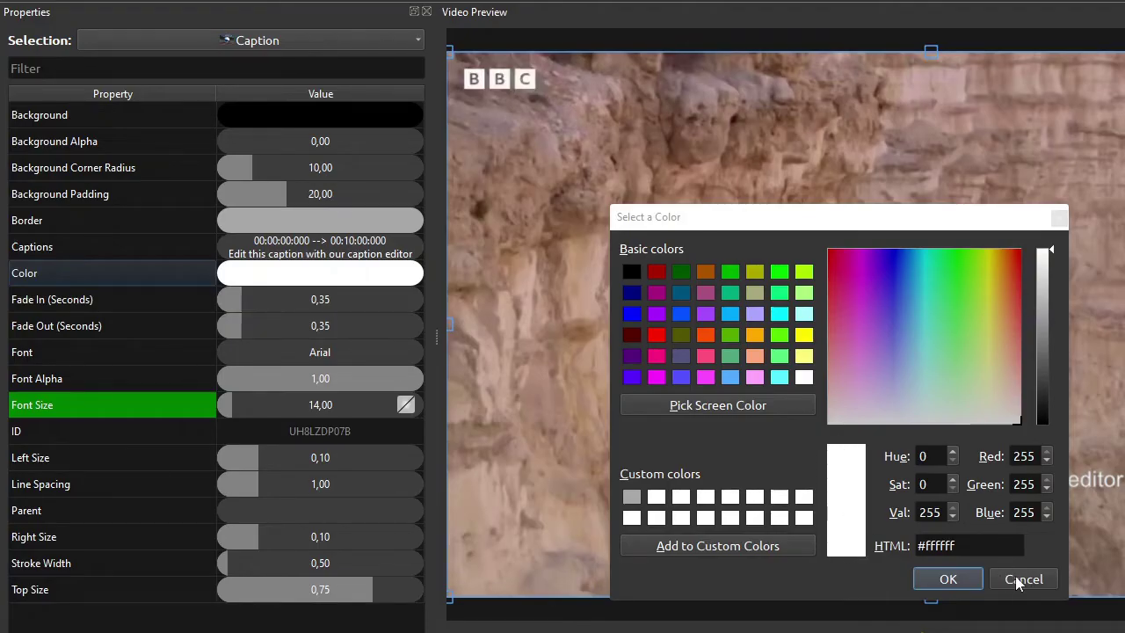
click(947, 578)
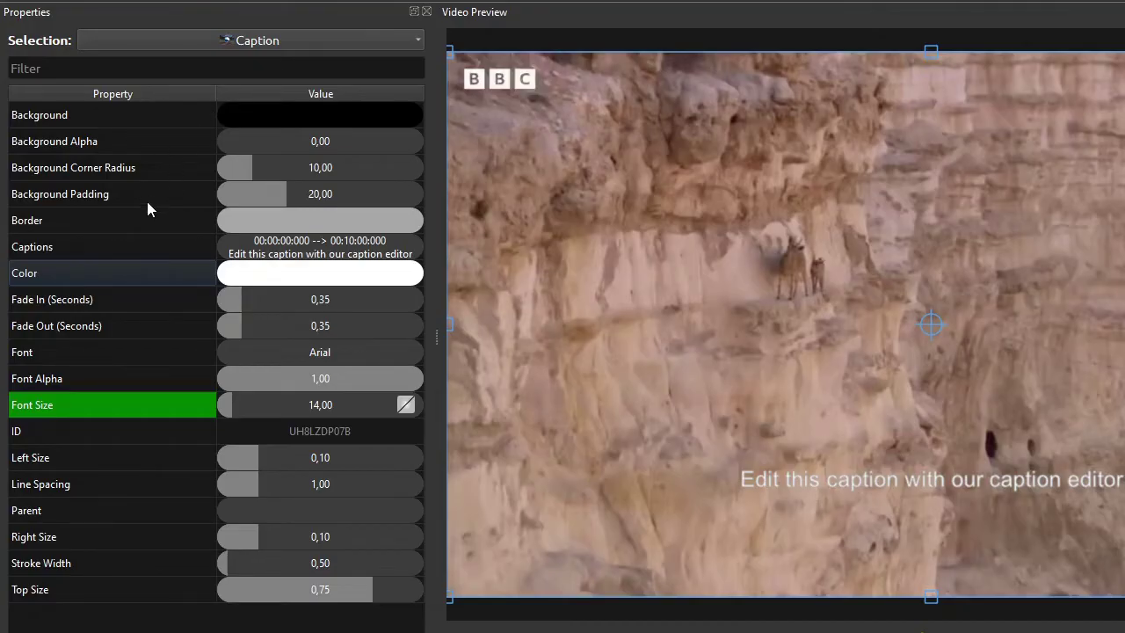
click(135, 141)
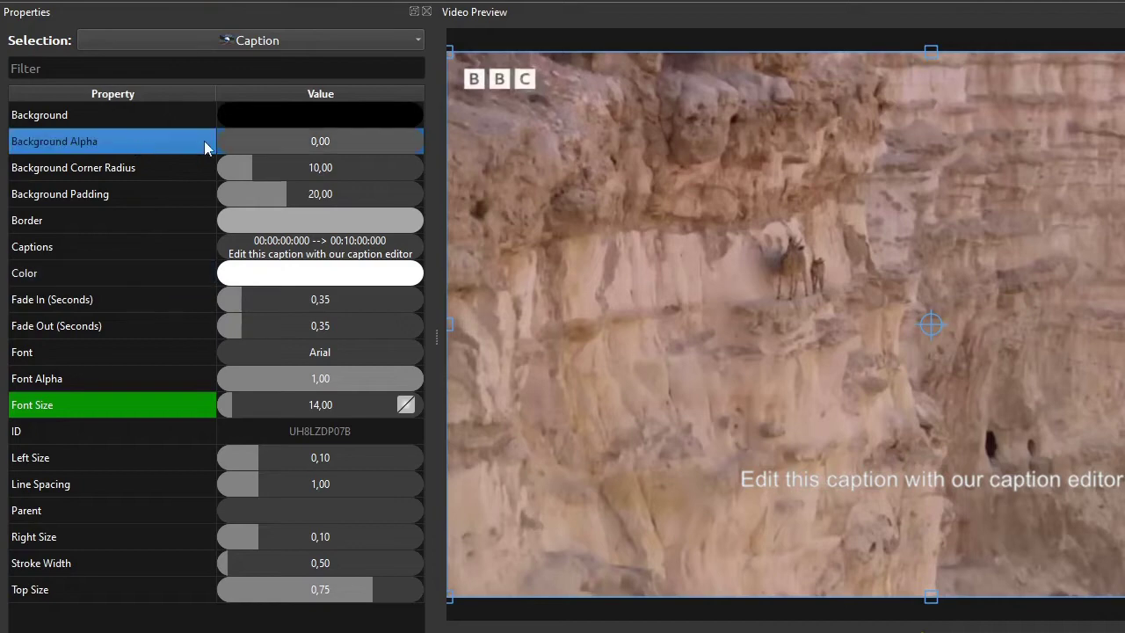
double_click(342, 144)
- Set Background Alpha to 0.40 and make the caption background black
text(0,4)
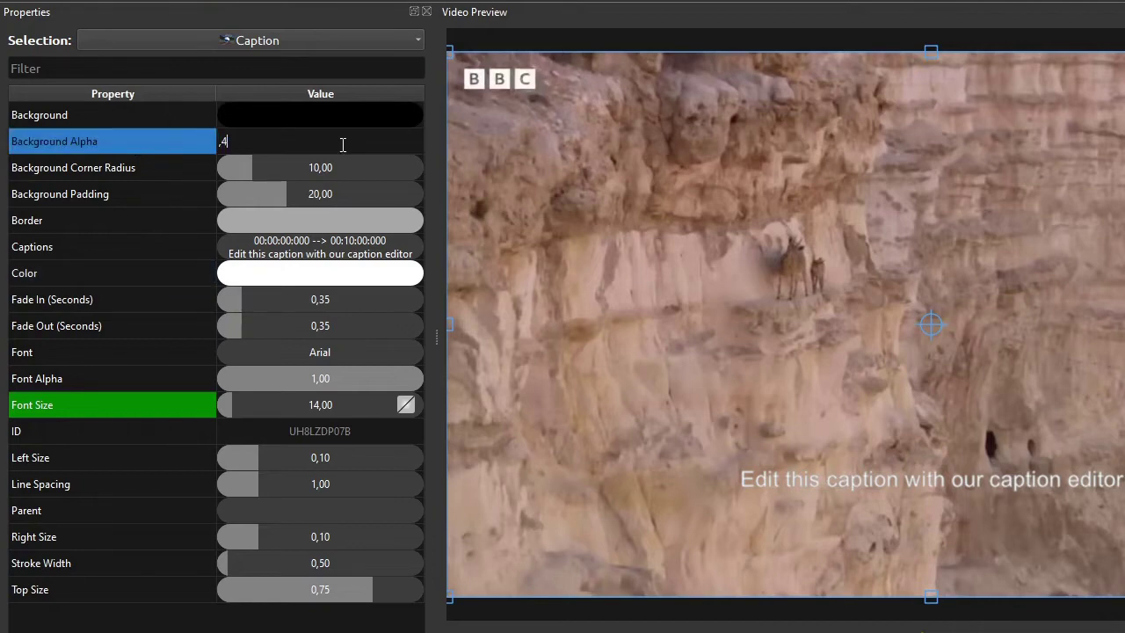
key(Return)
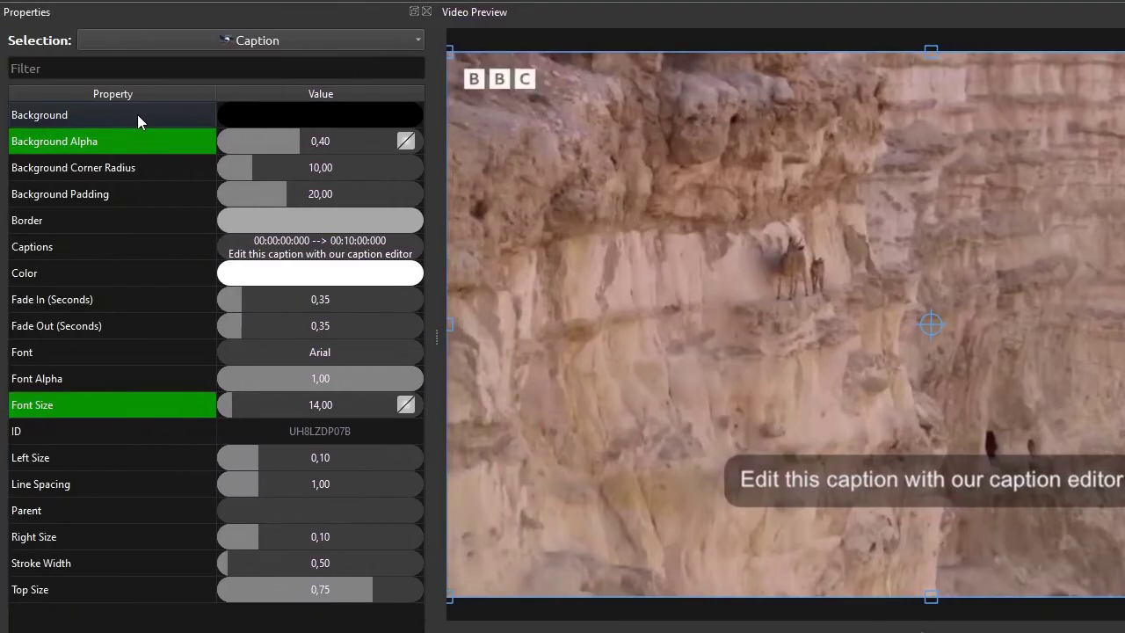
click(246, 121)
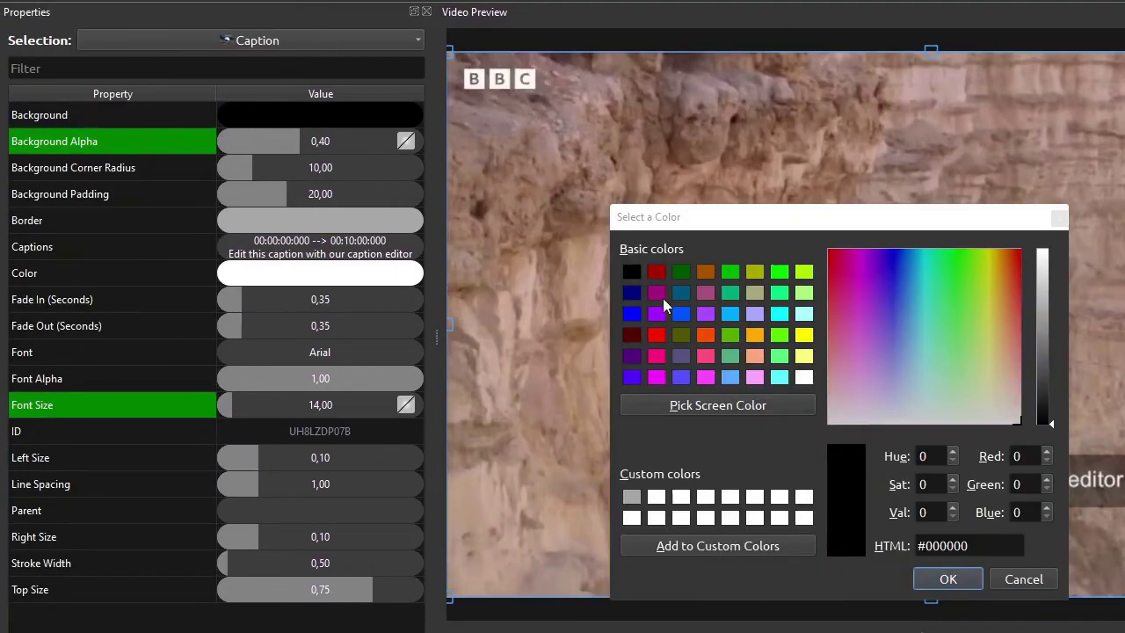
click(949, 578)
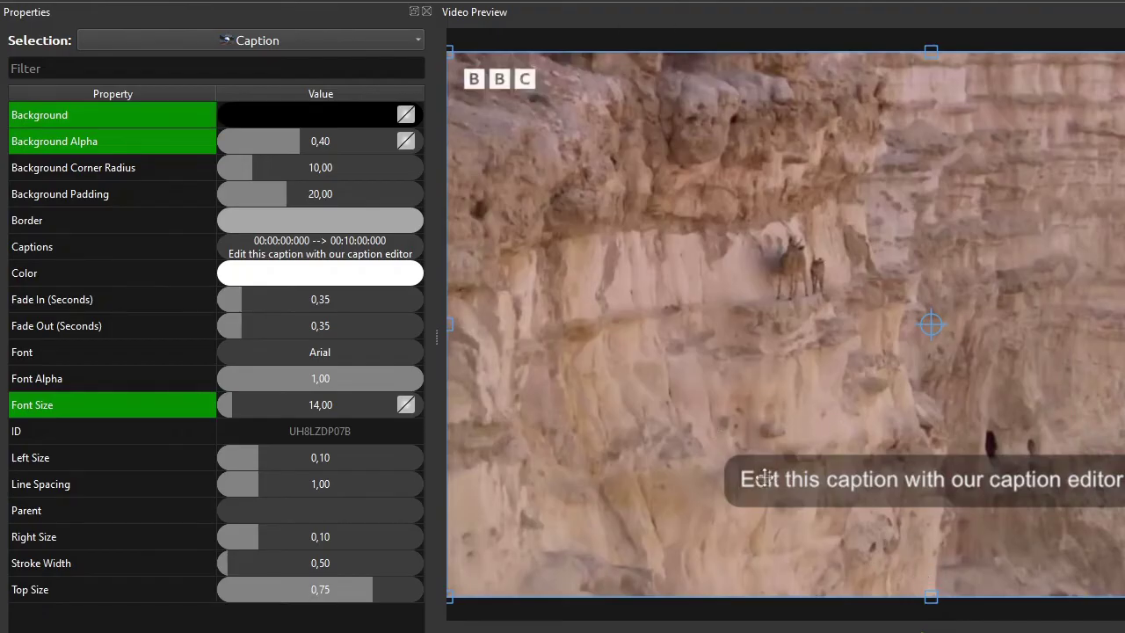
- Set Background Corner Radius to 3 and Background Padding to 10
click(188, 168)
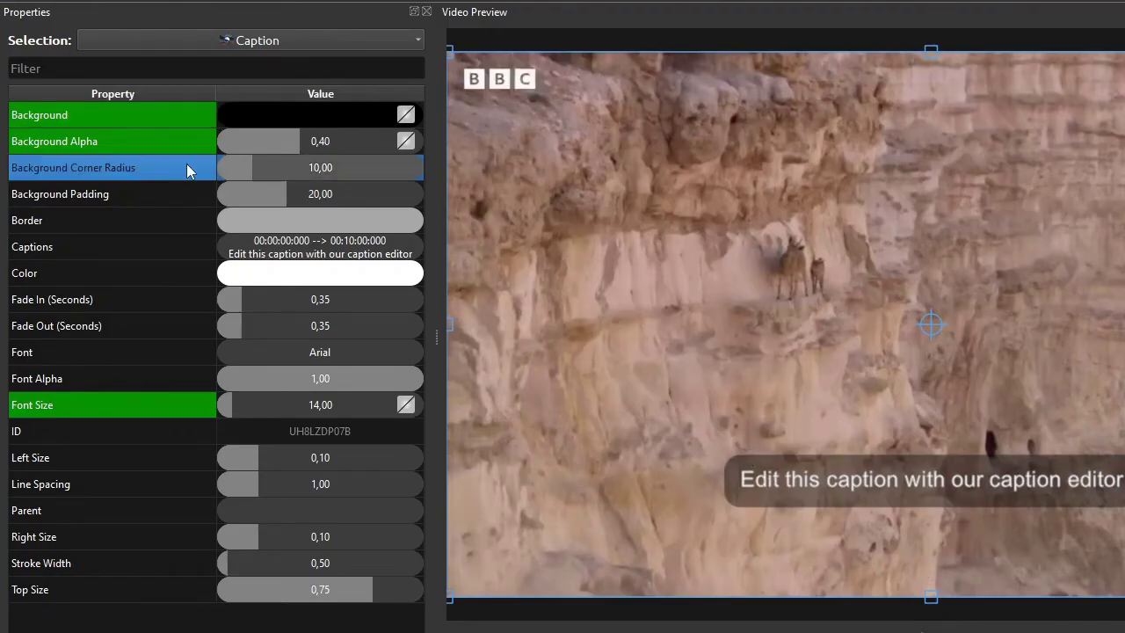
double_click(317, 168)
text(3)
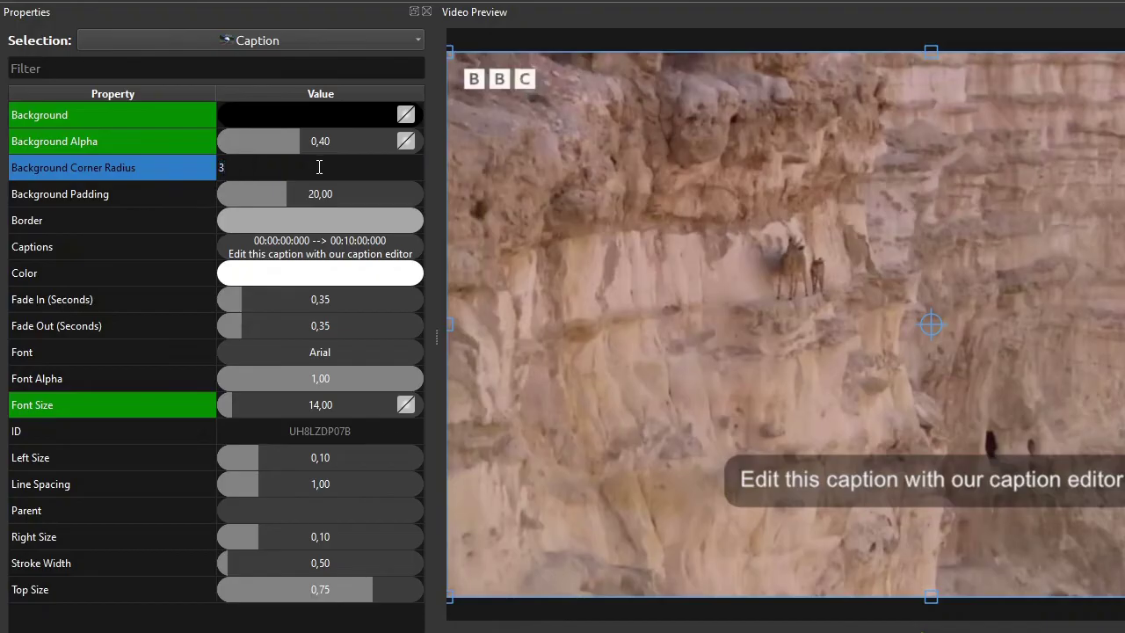
key(Return)
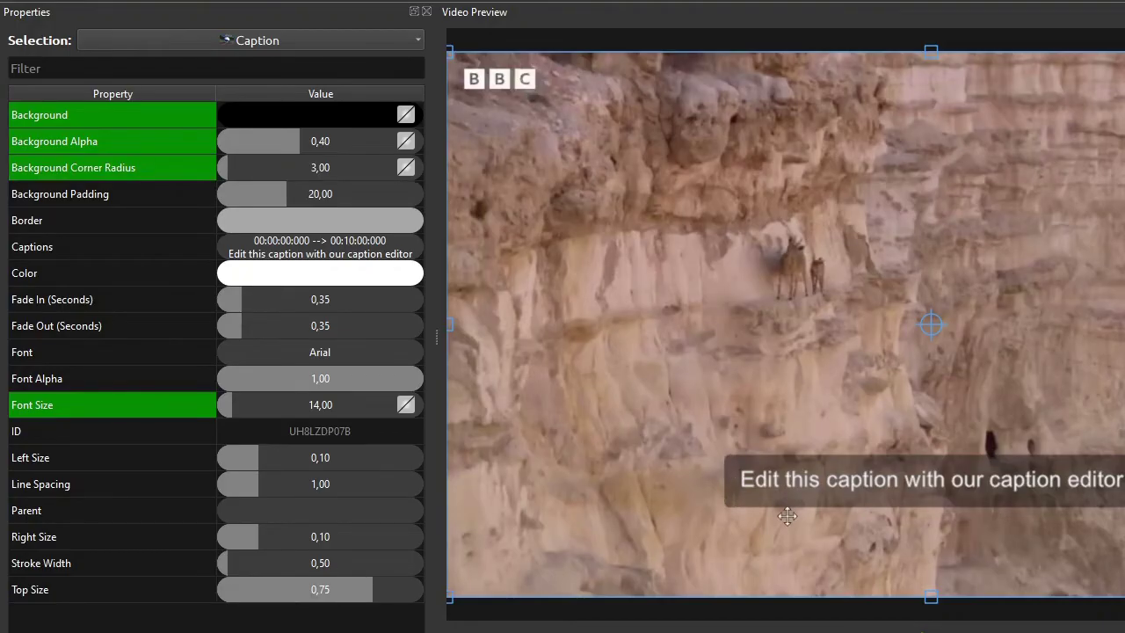
click(69, 200)
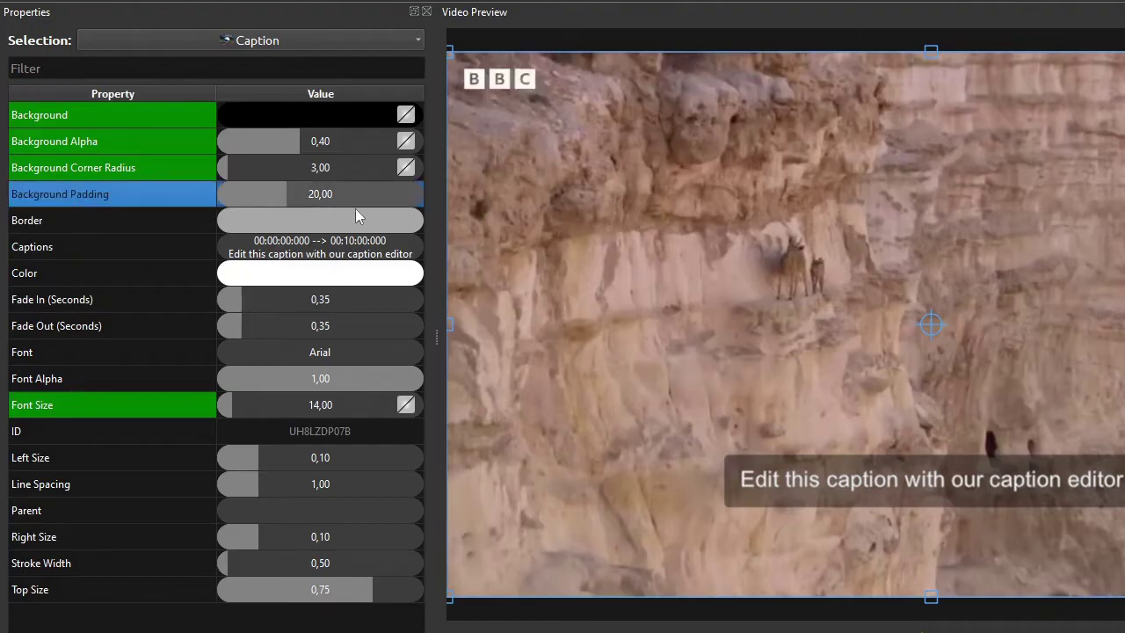
double_click(333, 196)
text(10)
key(Return)
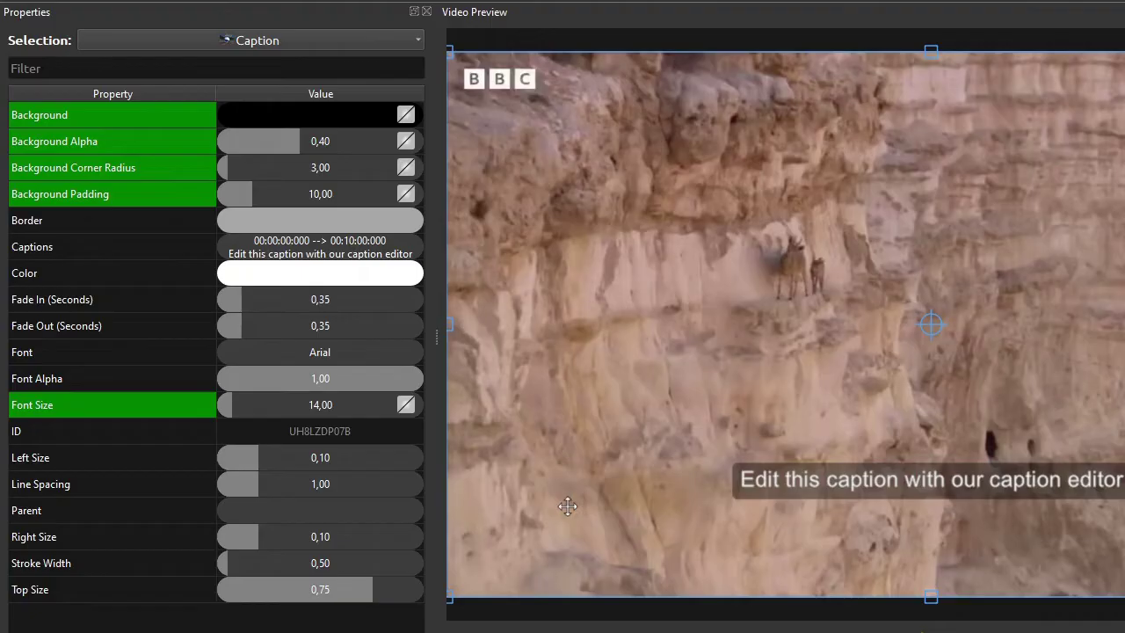
- Review the caption's left, right and top size settings
click(59, 461)
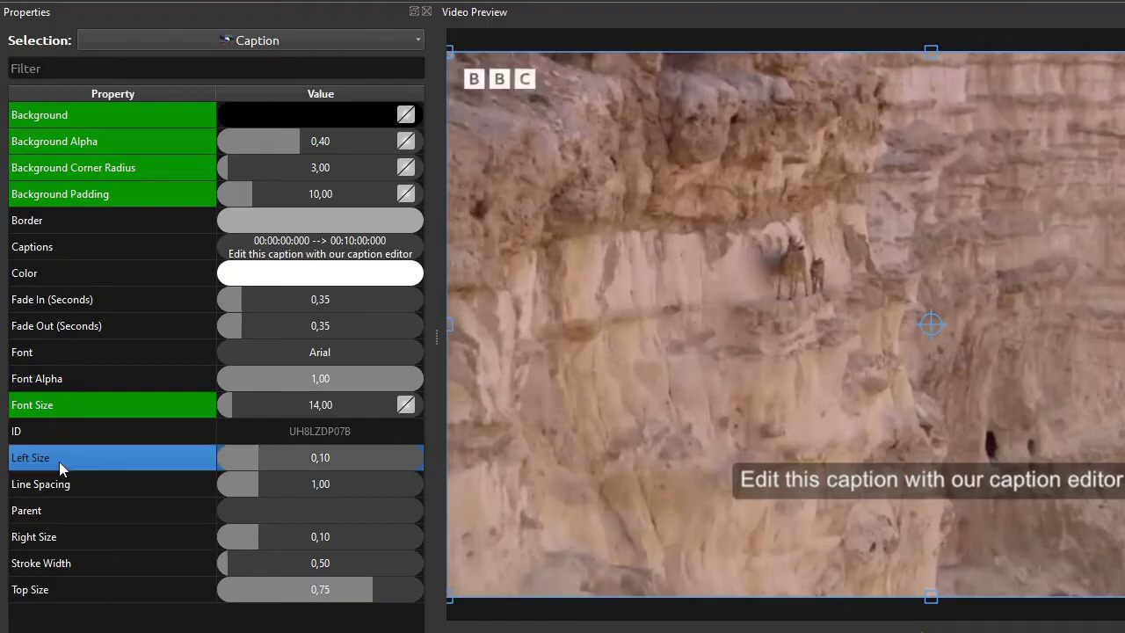
click(55, 533)
click(56, 591)
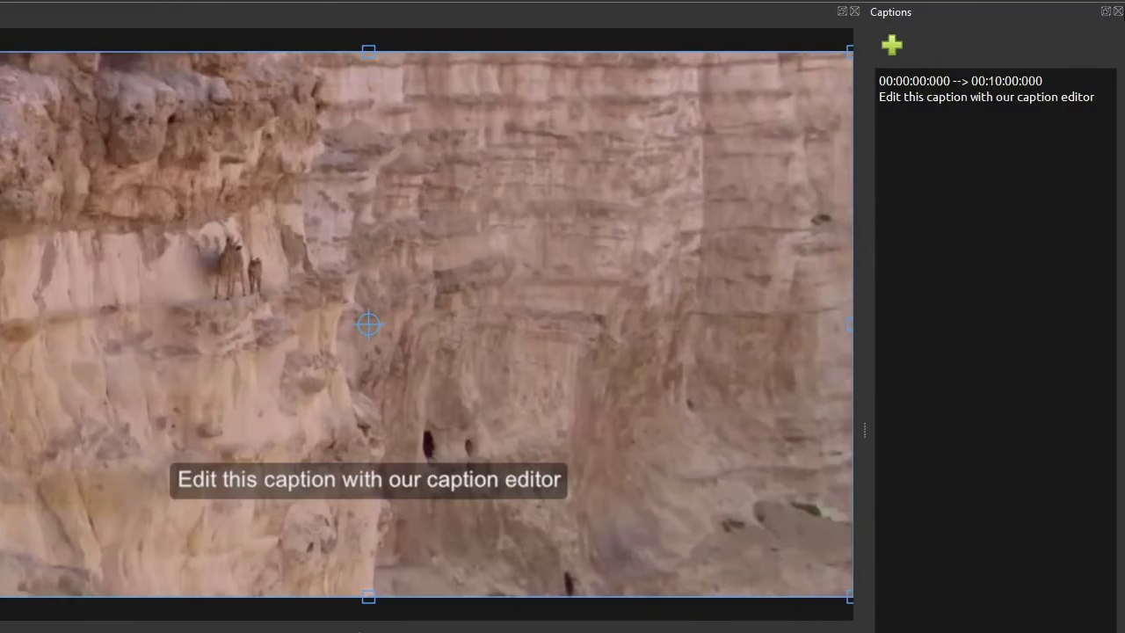
- Paste two more copies of the caption line so the caption has three lines
drag(1098, 97, 841, 97)
key(ctrl+c)
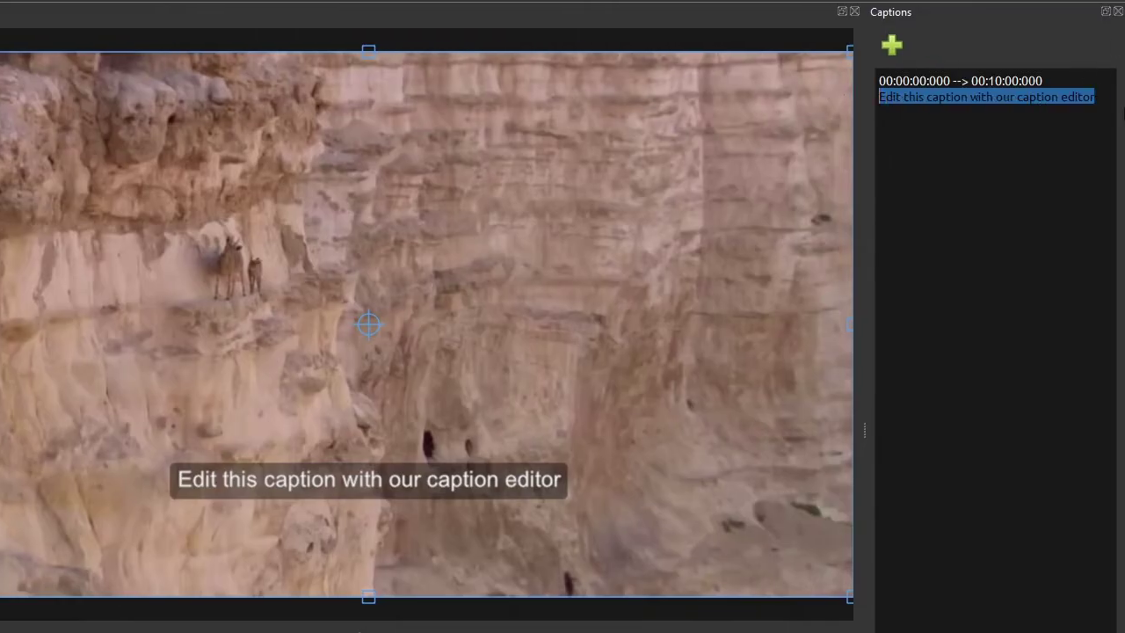
click(1102, 96)
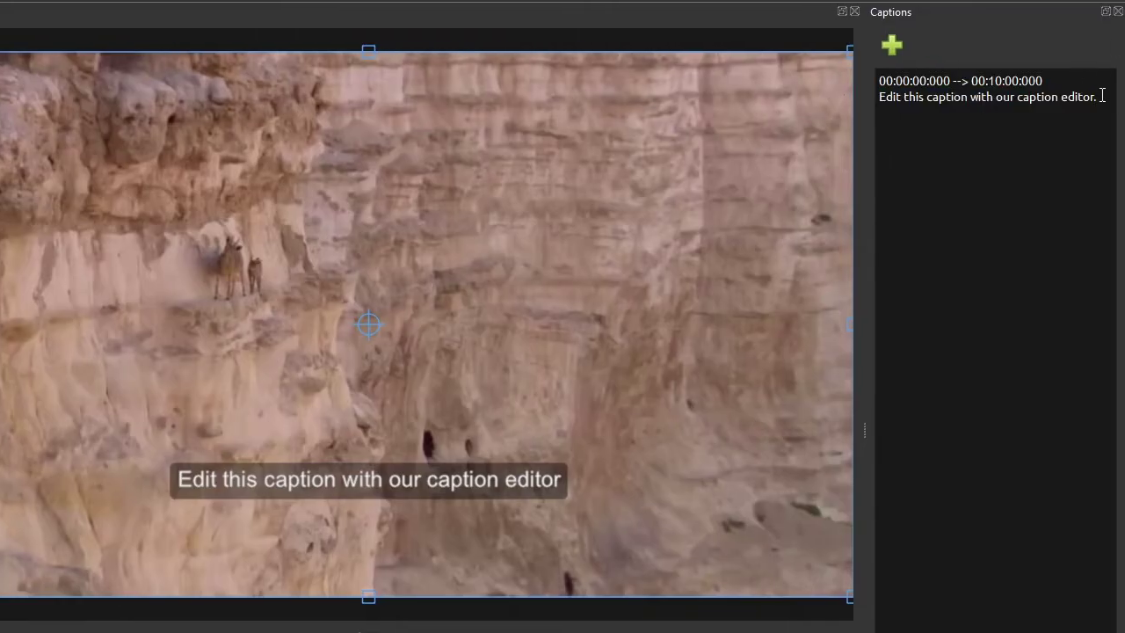
key(Return)
key(ctrl+v)
key(Return)
text(Edit this caption with our caption editor.)
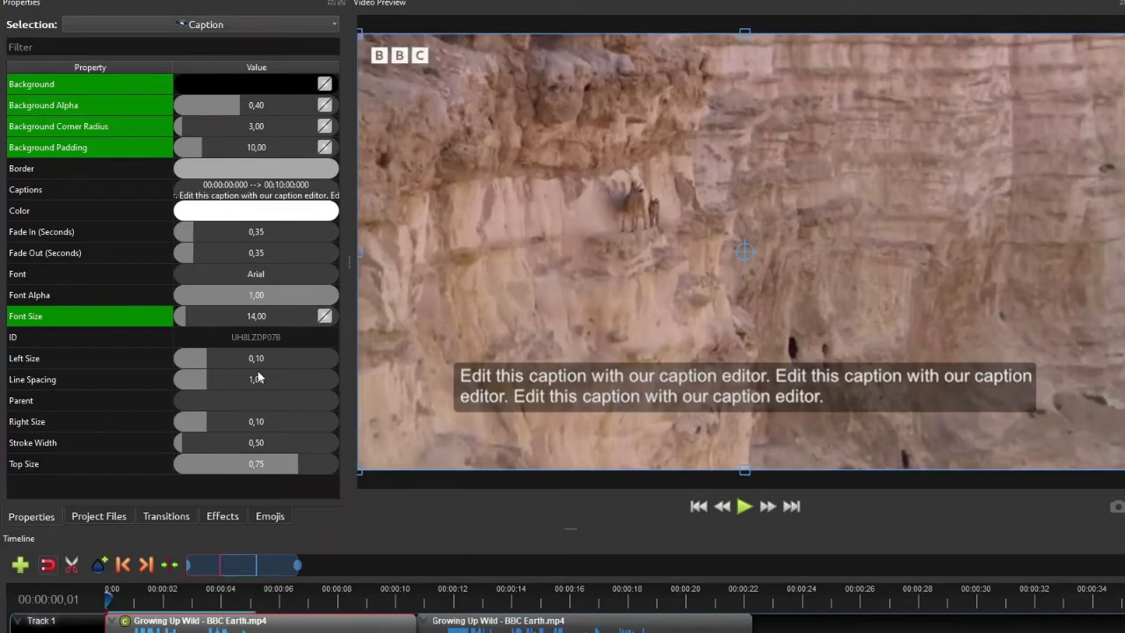
- Set the caption's Left Size and Right Size to 0,10
drag(257, 358, 182, 361)
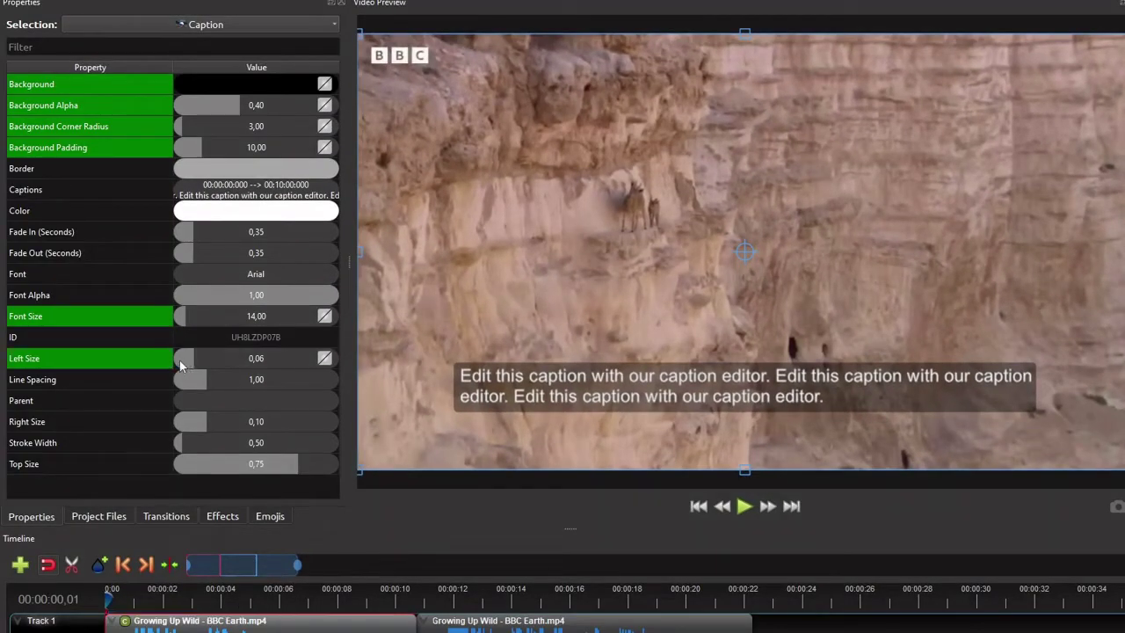
double_click(252, 360)
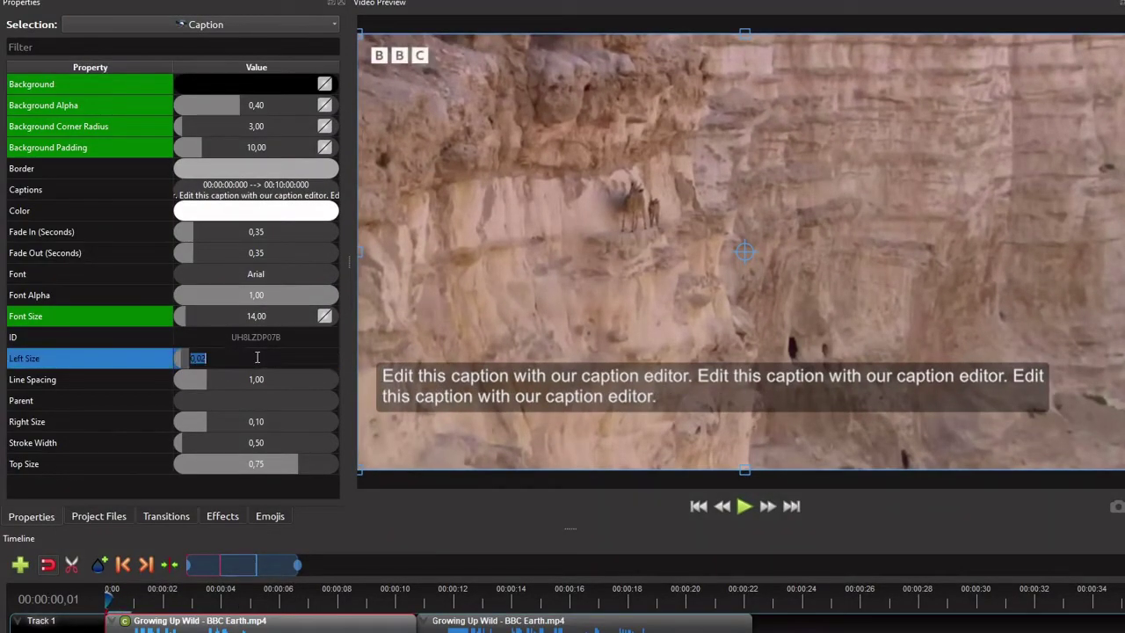
text(,1)
key(Return)
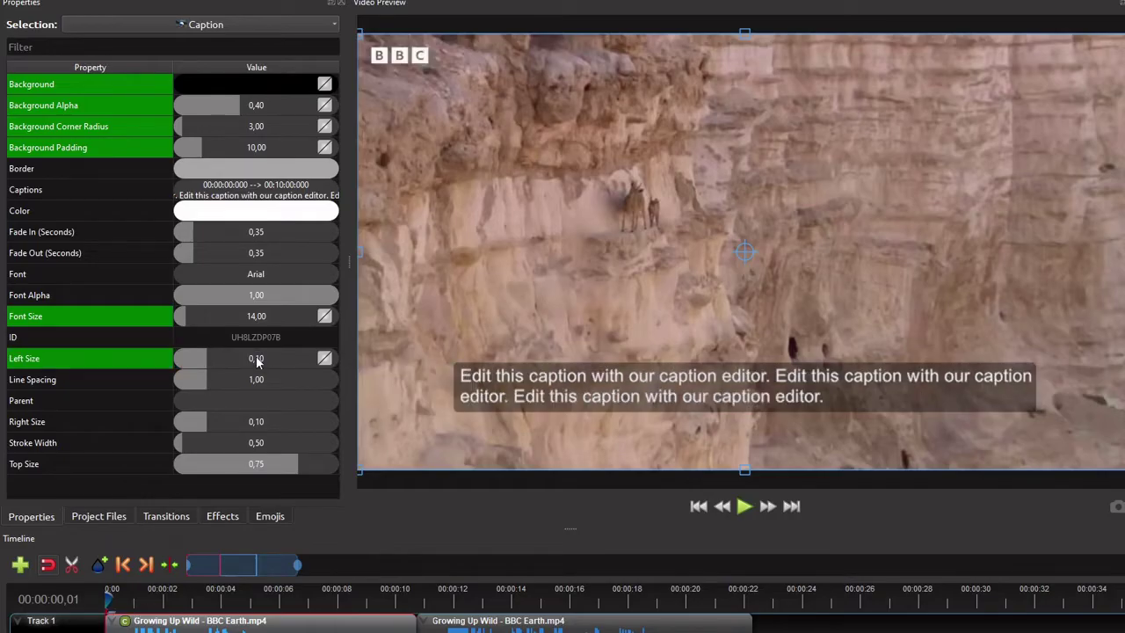
click(202, 421)
drag(202, 421, 190, 423)
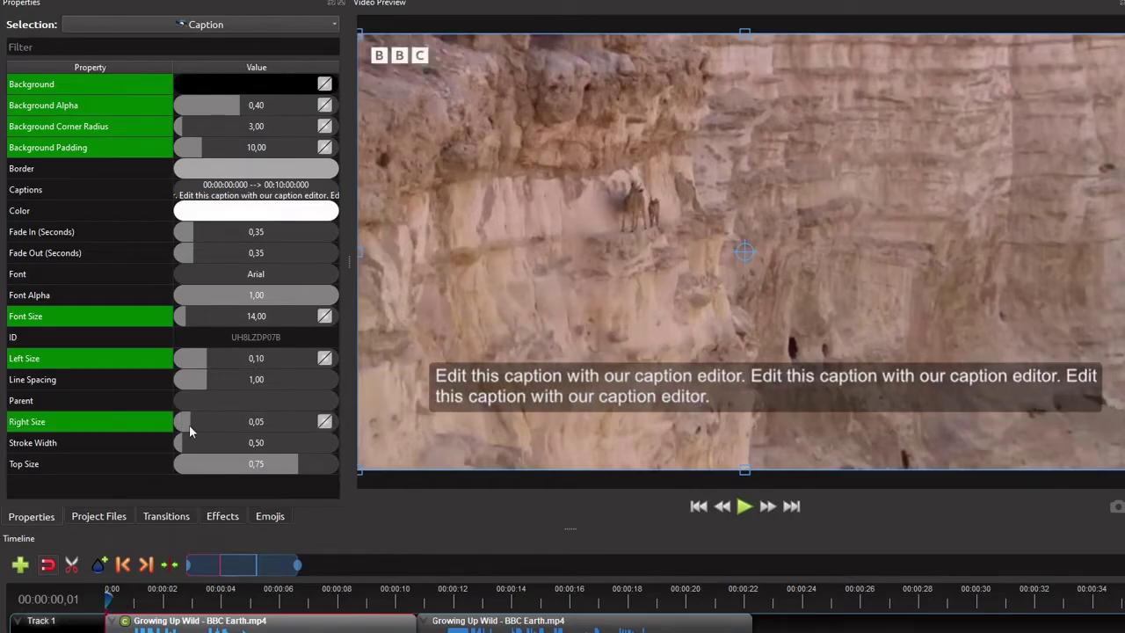
double_click(268, 424)
text(,1)
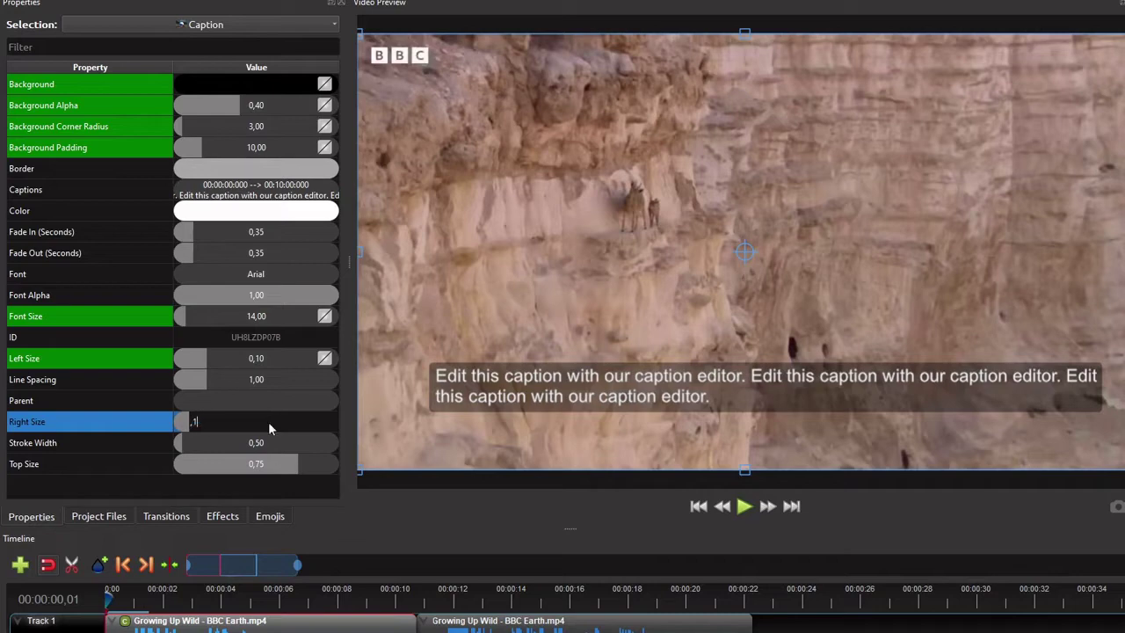
key(Return)
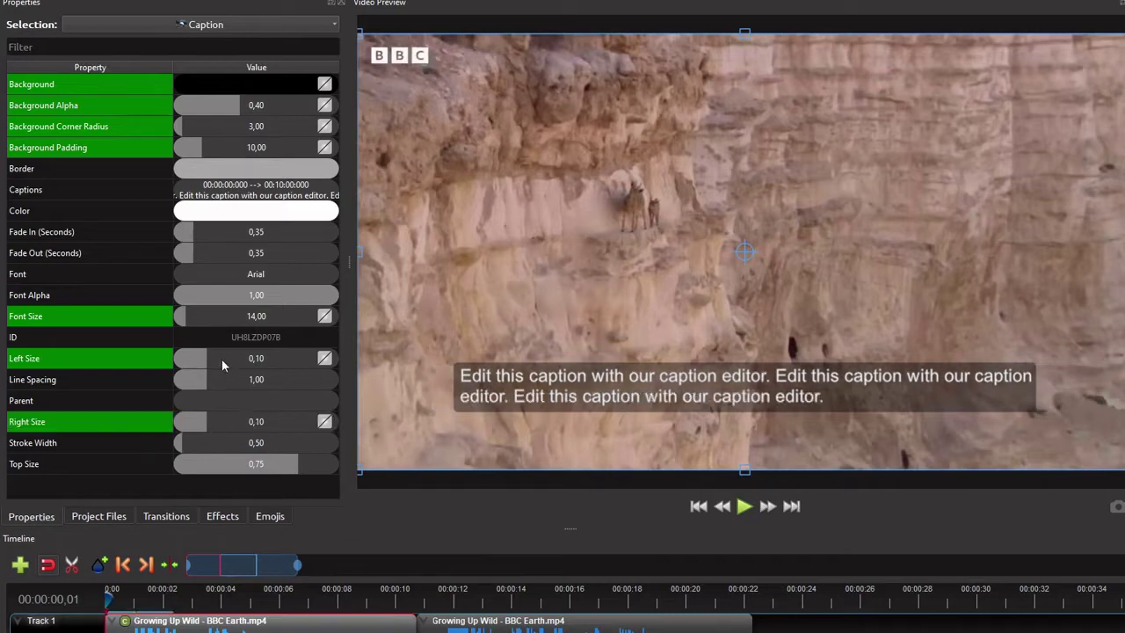
- Set the caption's Top Size to 0,85 to move it lower
click(268, 358)
click(267, 421)
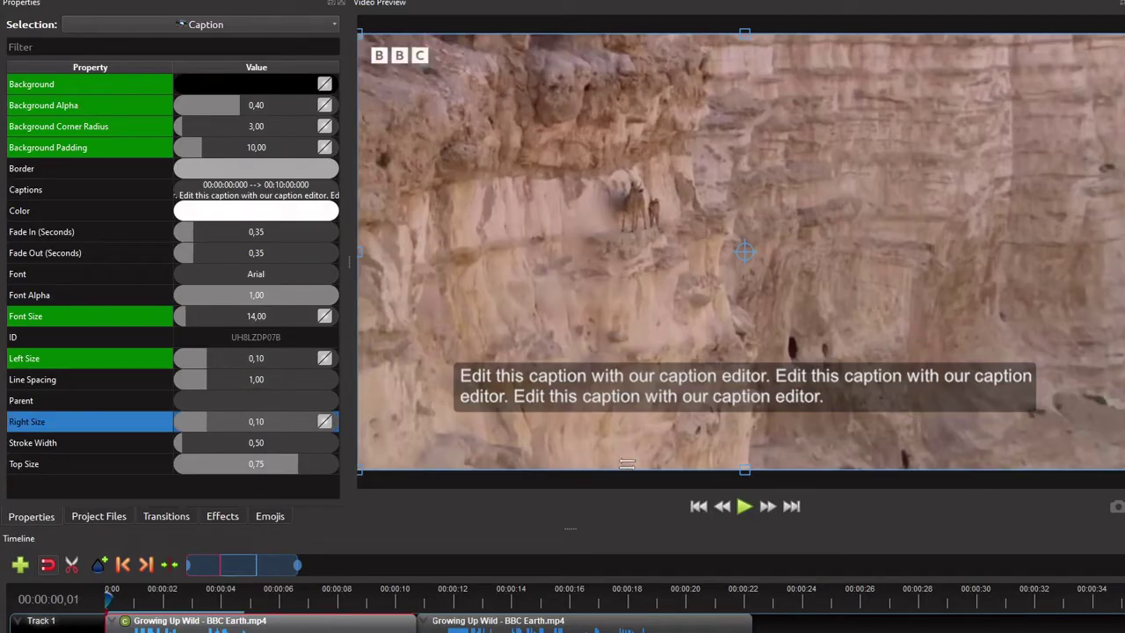
click(239, 455)
click(239, 456)
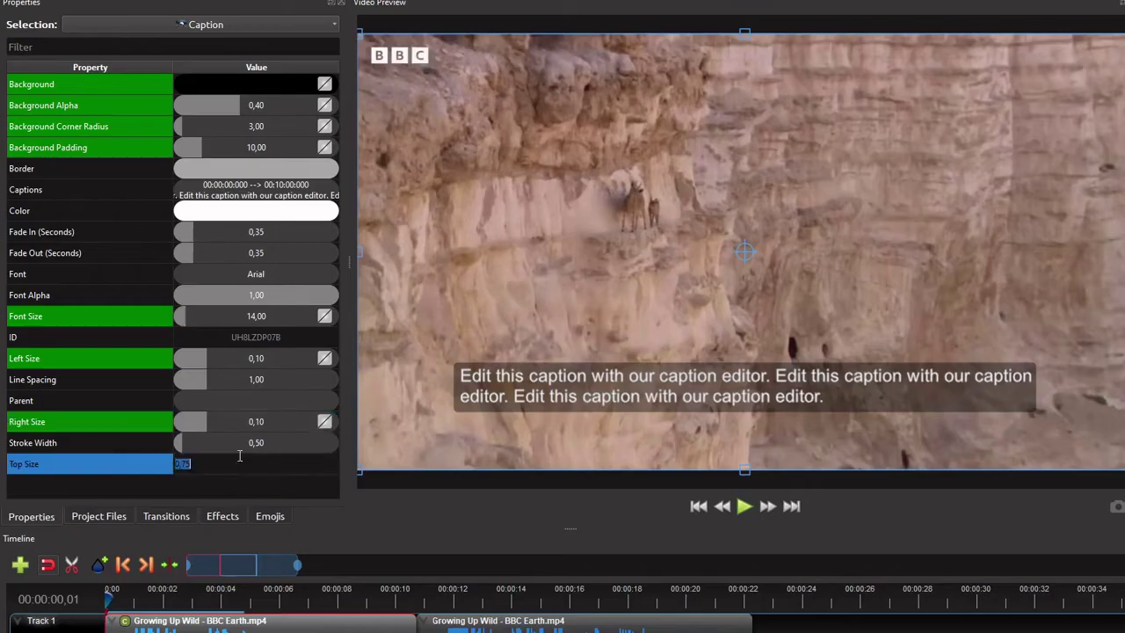
text(0,85)
key(Return)
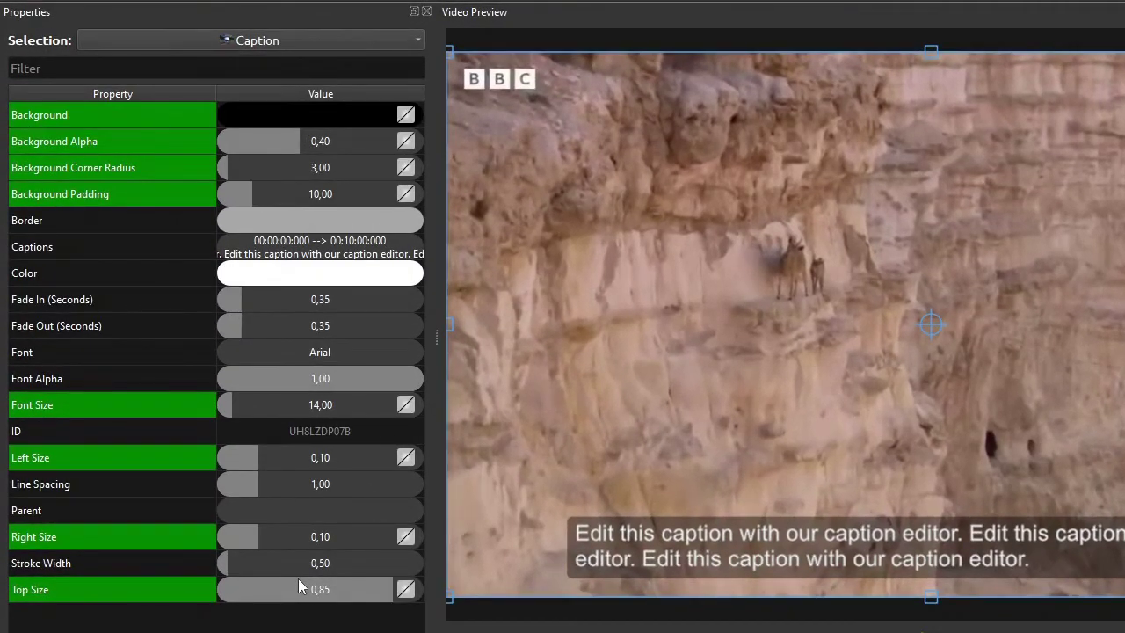
click(97, 297)
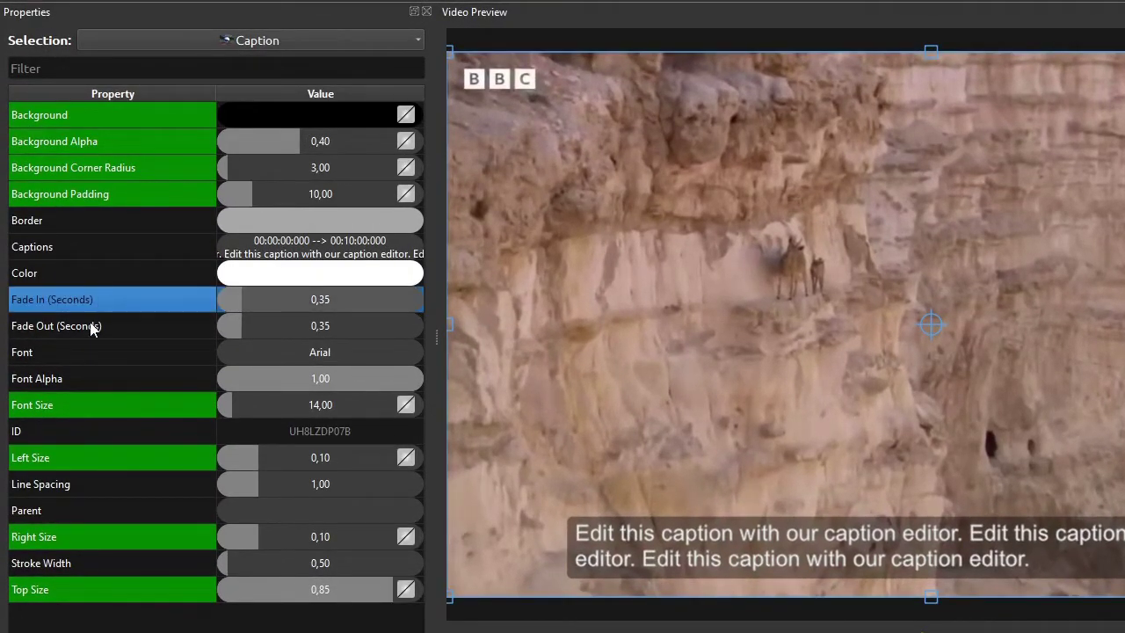
click(93, 326)
click(96, 301)
click(85, 563)
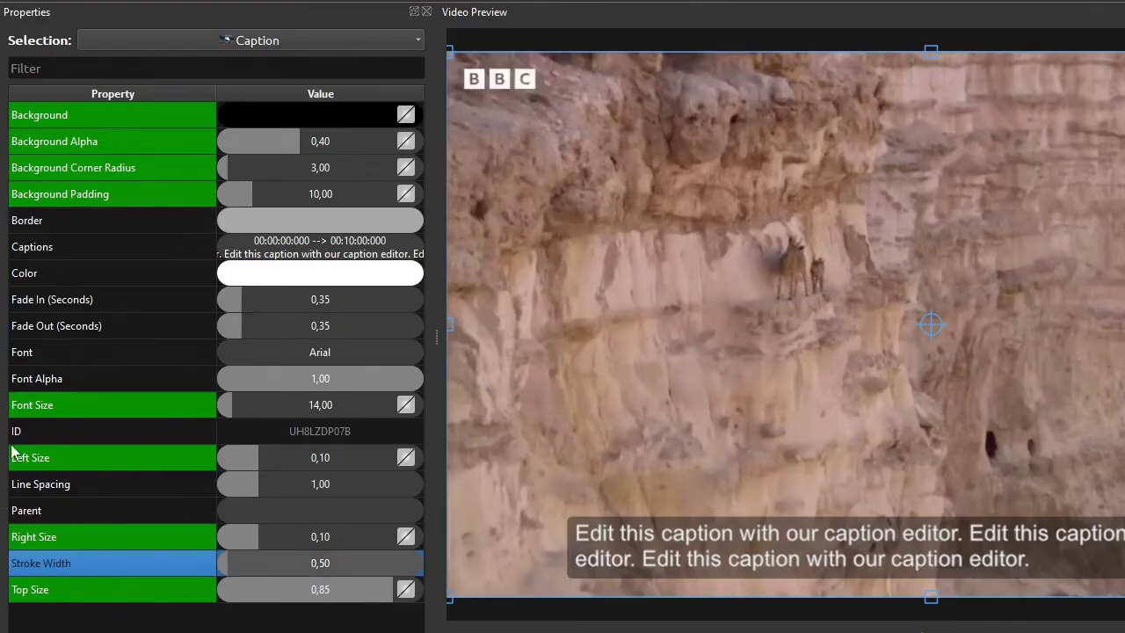
click(57, 384)
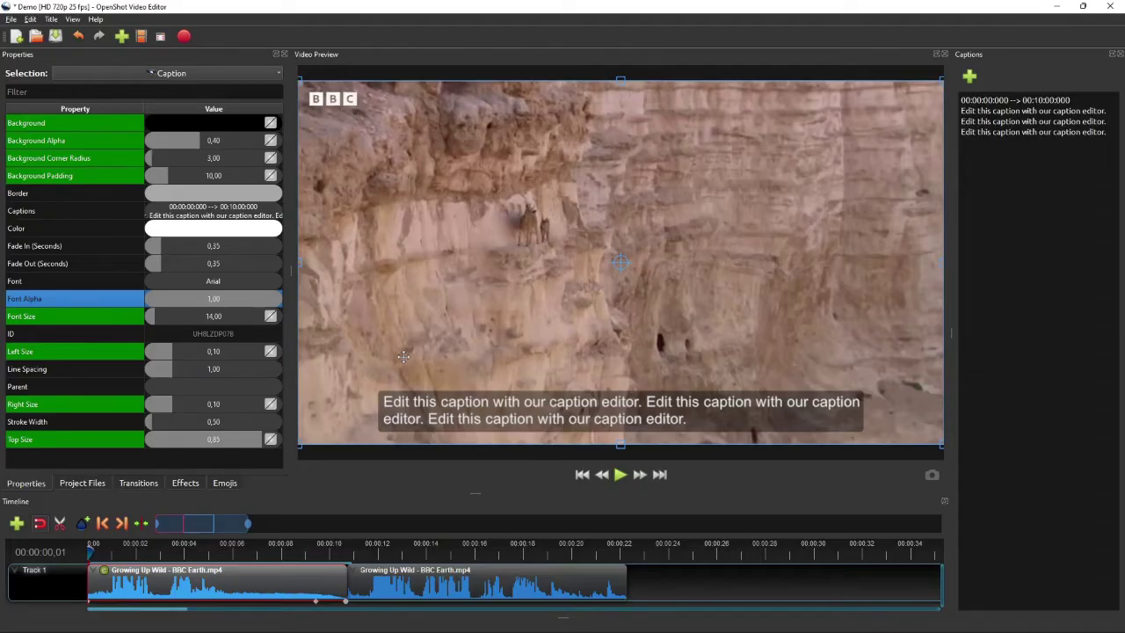
- Play the first clip's opening to check the lowered caption, pausing about six seconds in
click(619, 475)
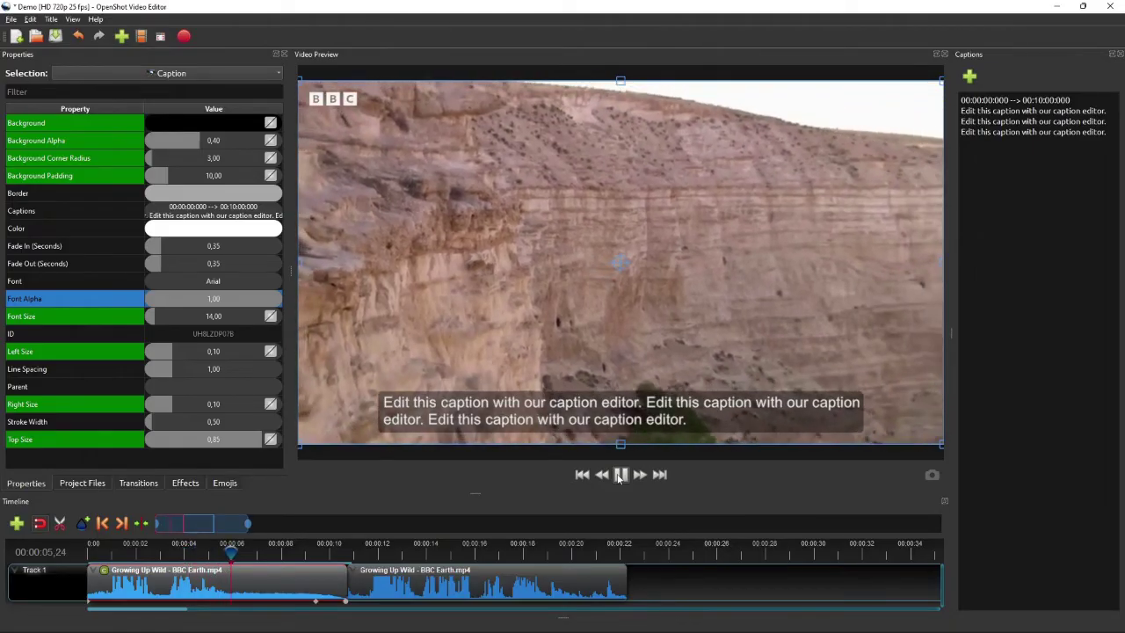
click(620, 475)
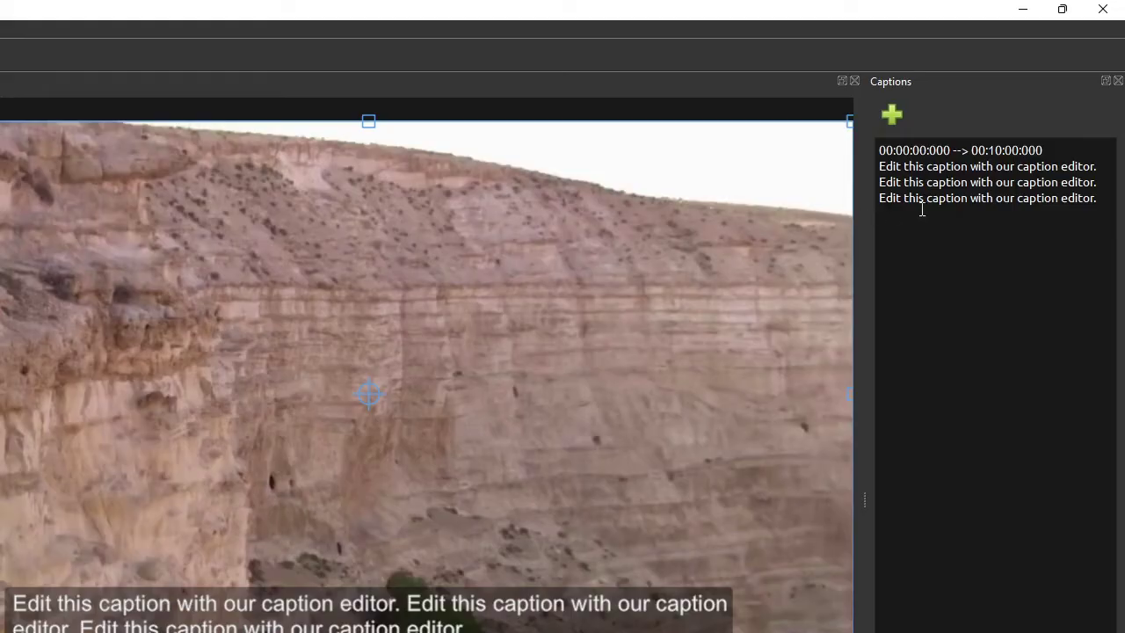
- Delete the sample caption text and add a blank caption entry at 00:00:40:440
drag(1102, 199, 873, 153)
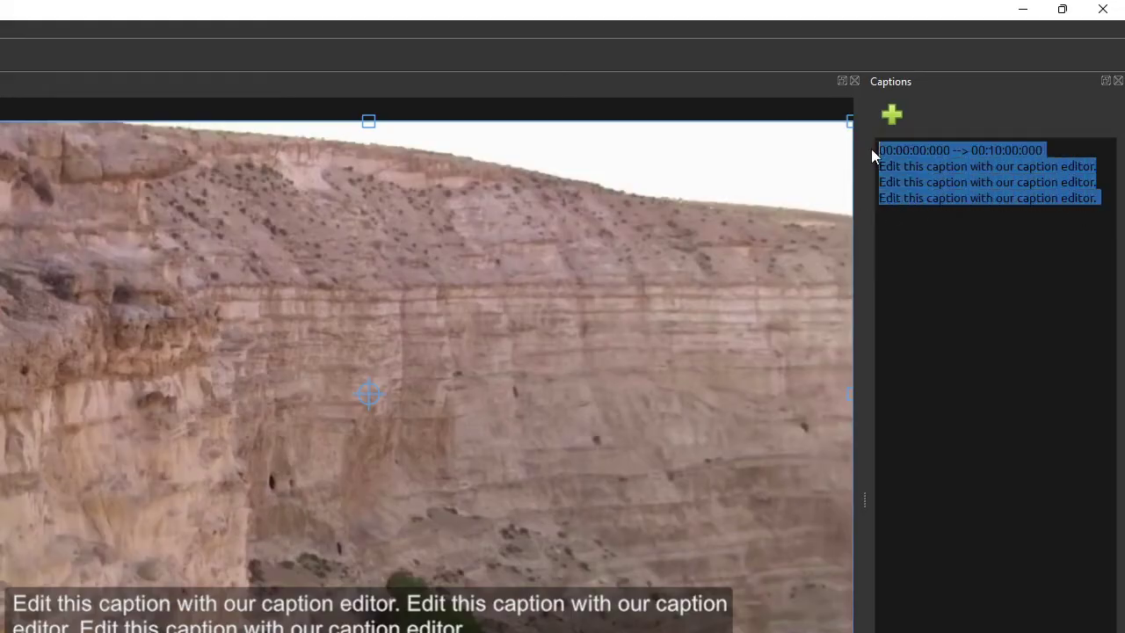
key(BackSpace)
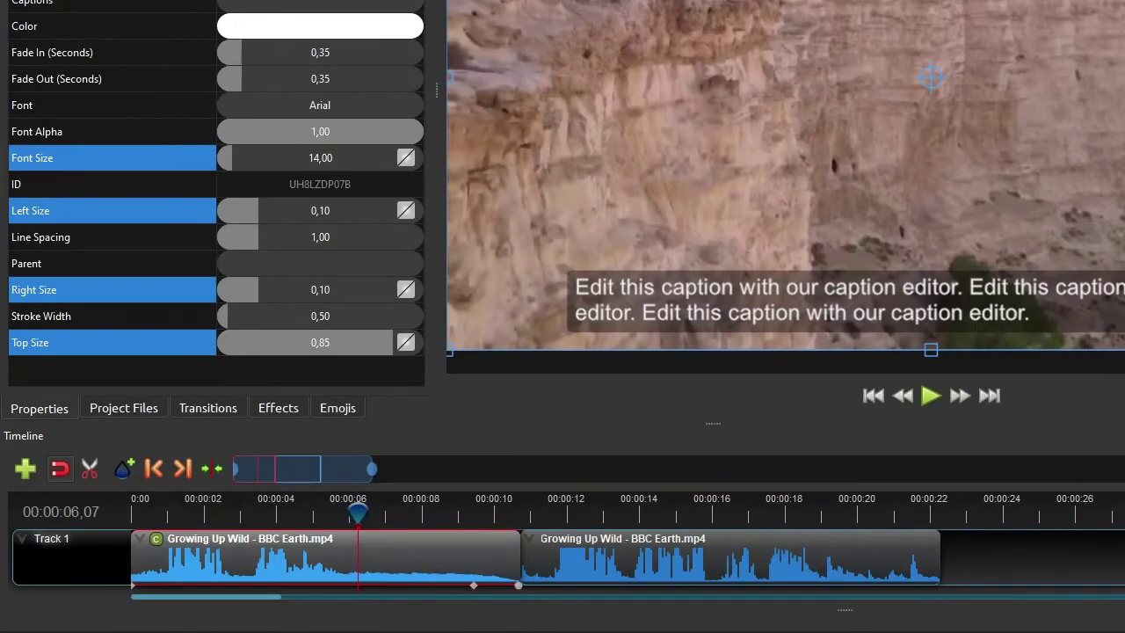
click(166, 516)
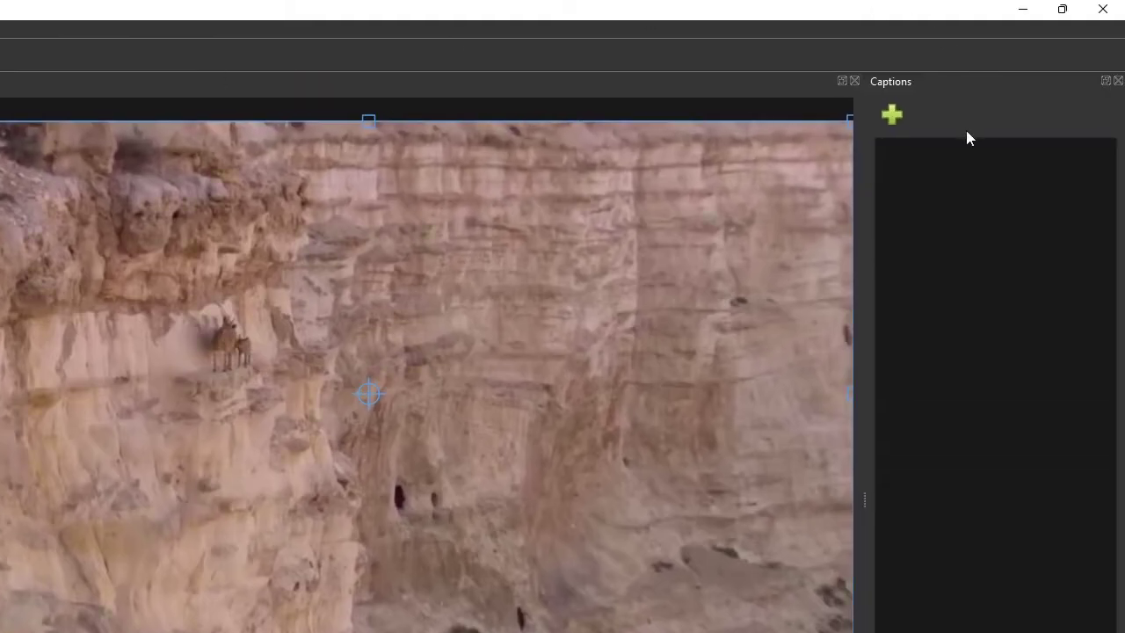
click(892, 115)
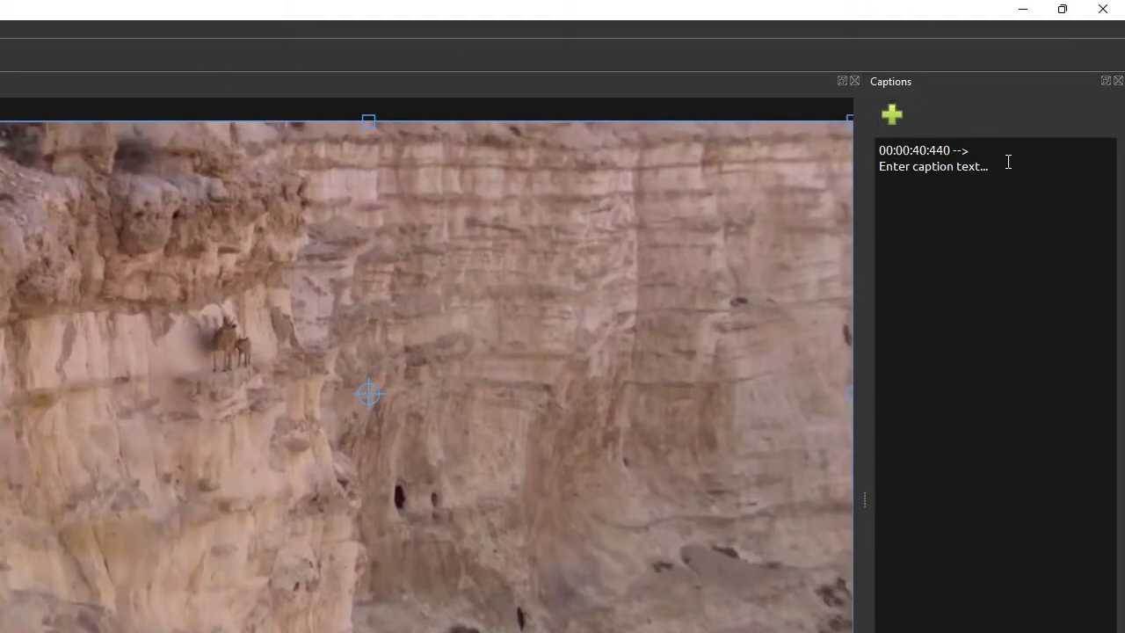
drag(1008, 164, 882, 148)
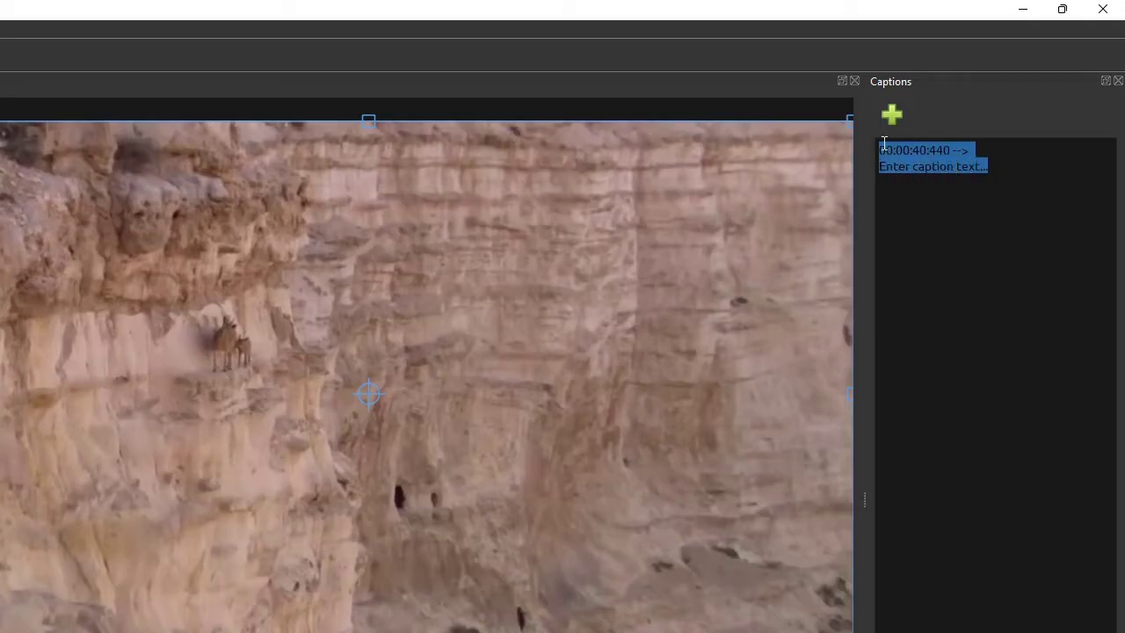
click(999, 145)
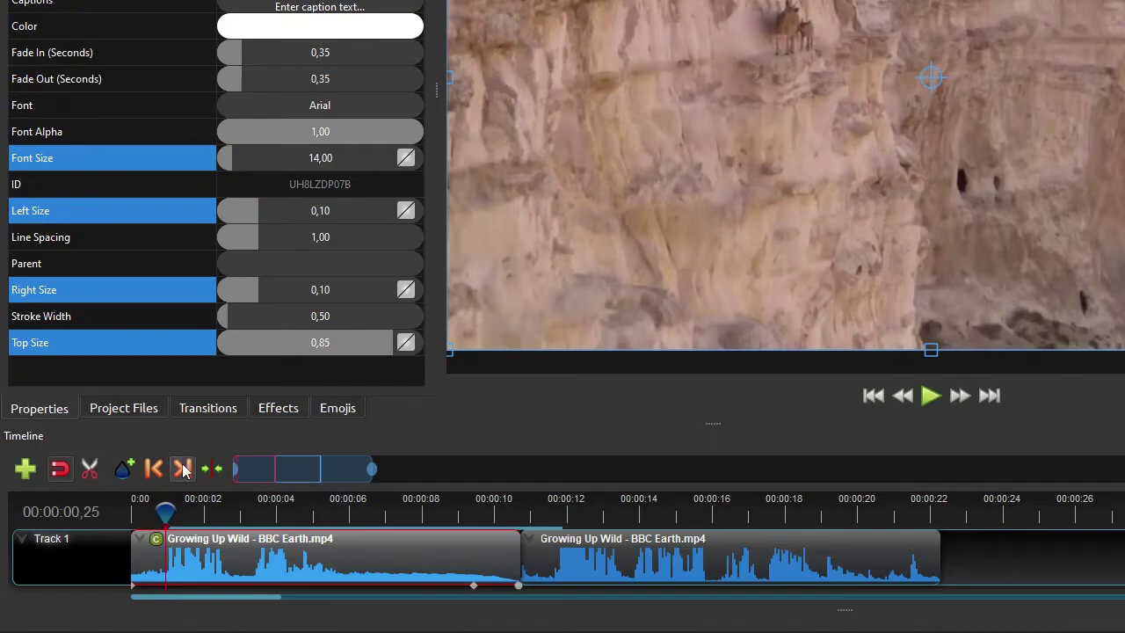
click(142, 406)
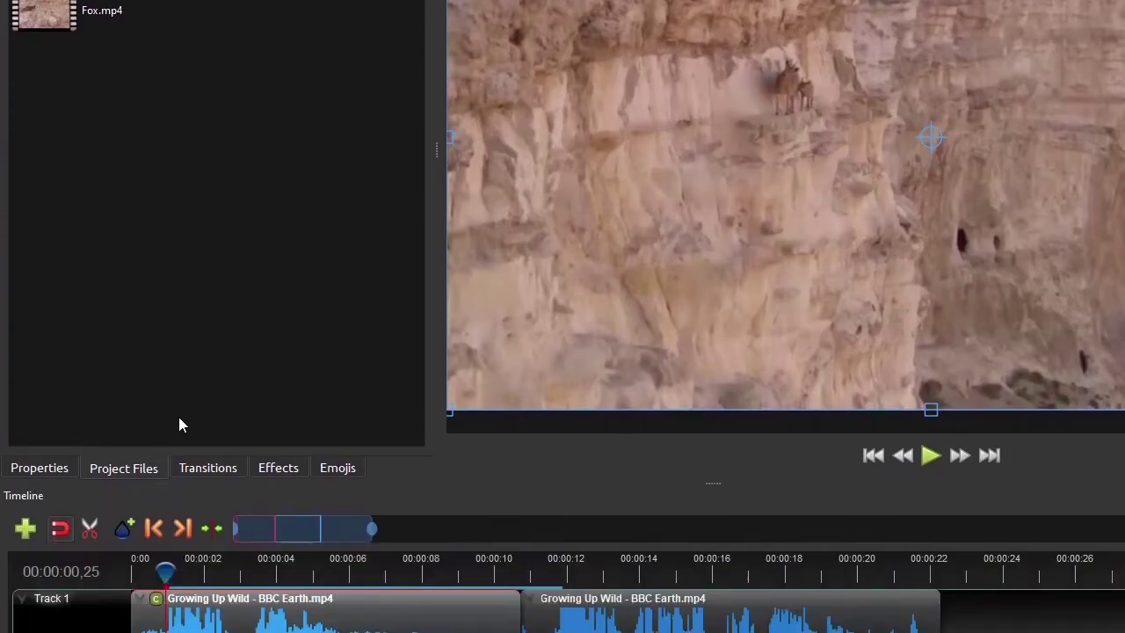
click(53, 620)
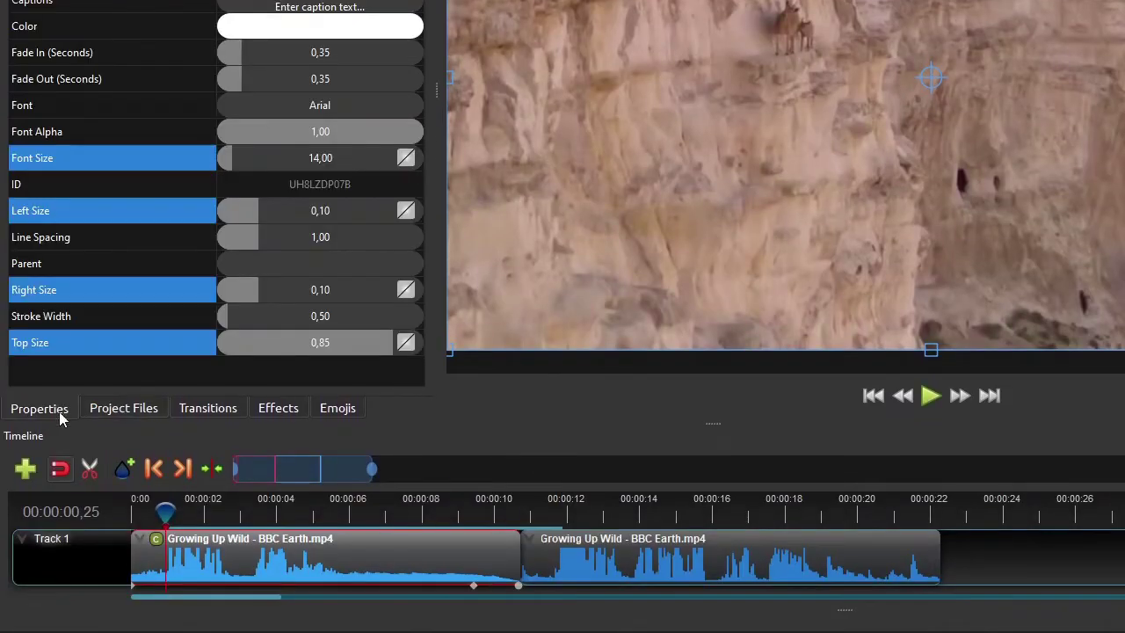
click(299, 560)
scroll(104, 167, down, 1)
scroll(79, 176, down, 2)
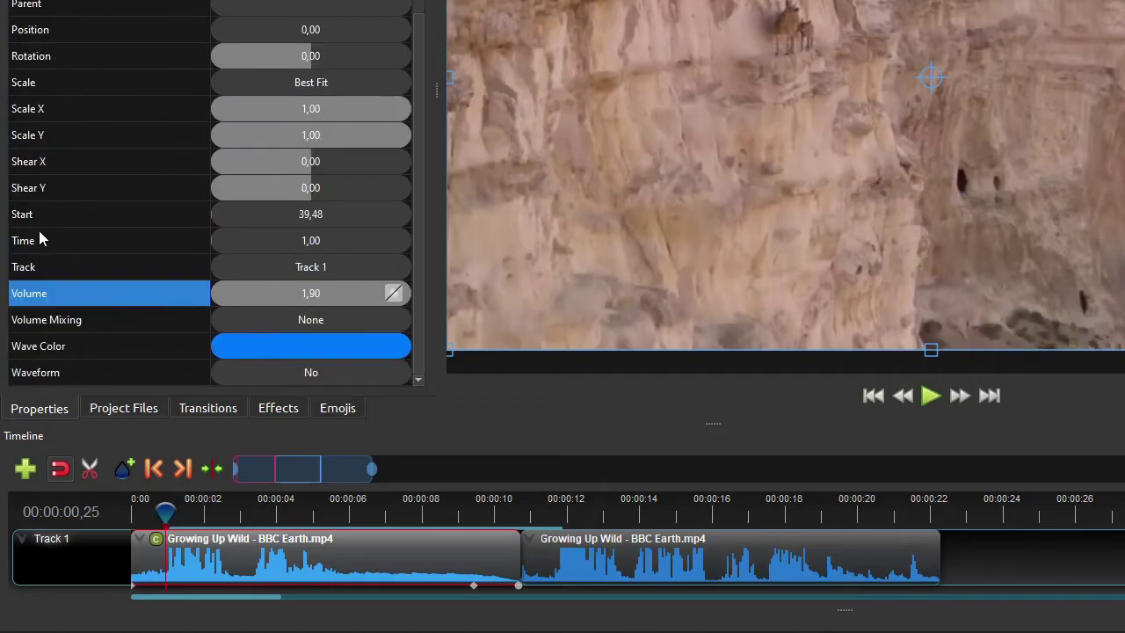
click(310, 219)
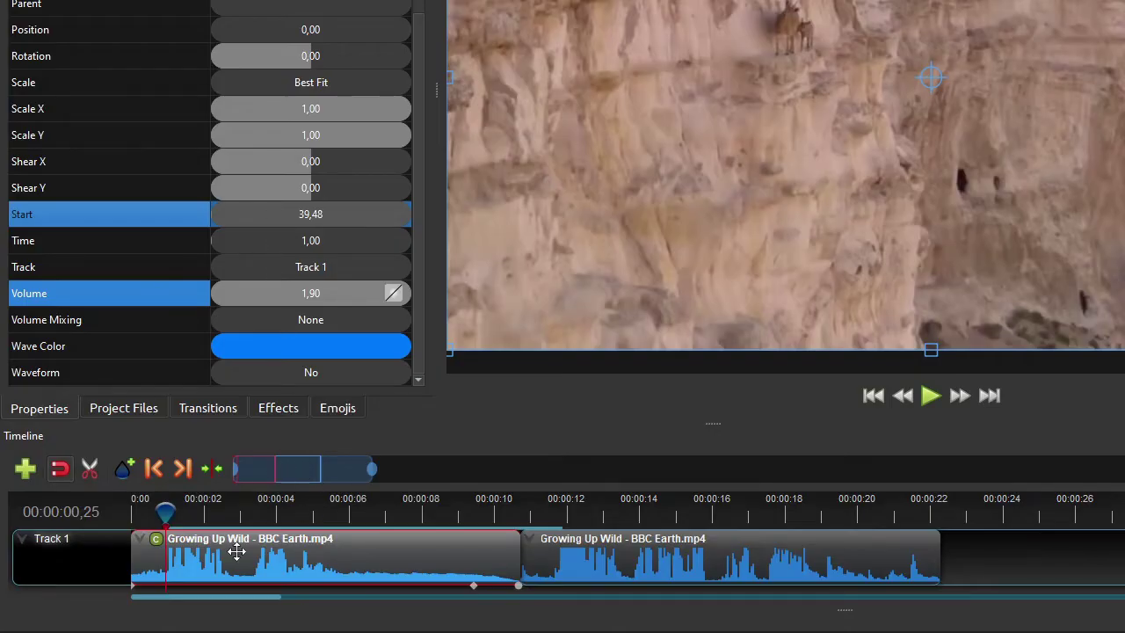
click(151, 537)
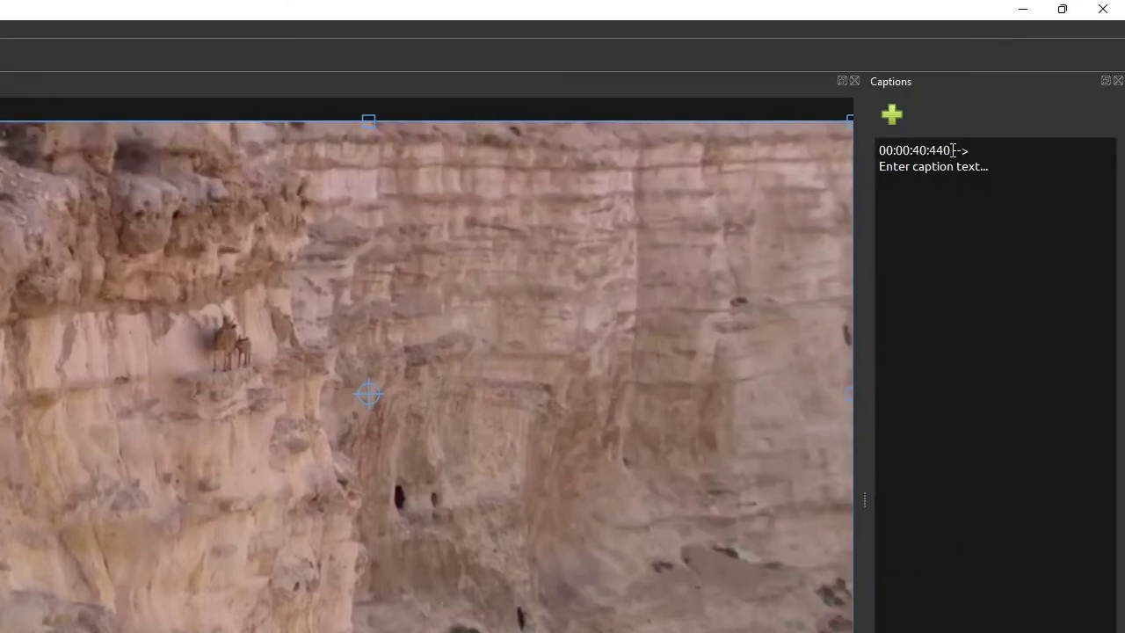
drag(950, 151, 826, 156)
click(930, 237)
key(ctrl+a)
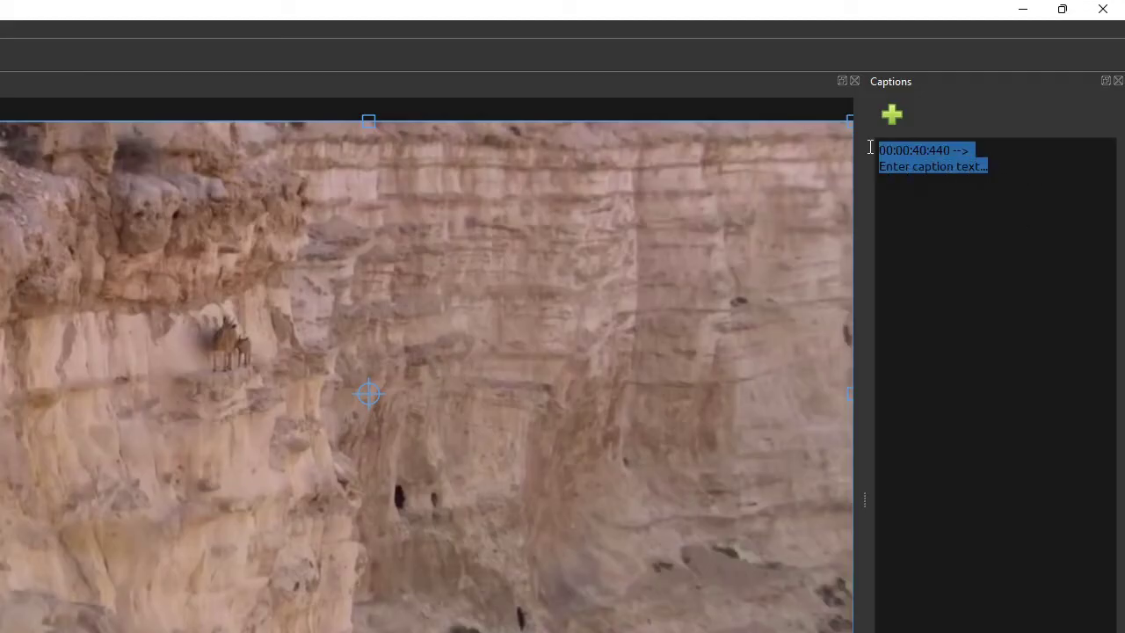
click(1042, 169)
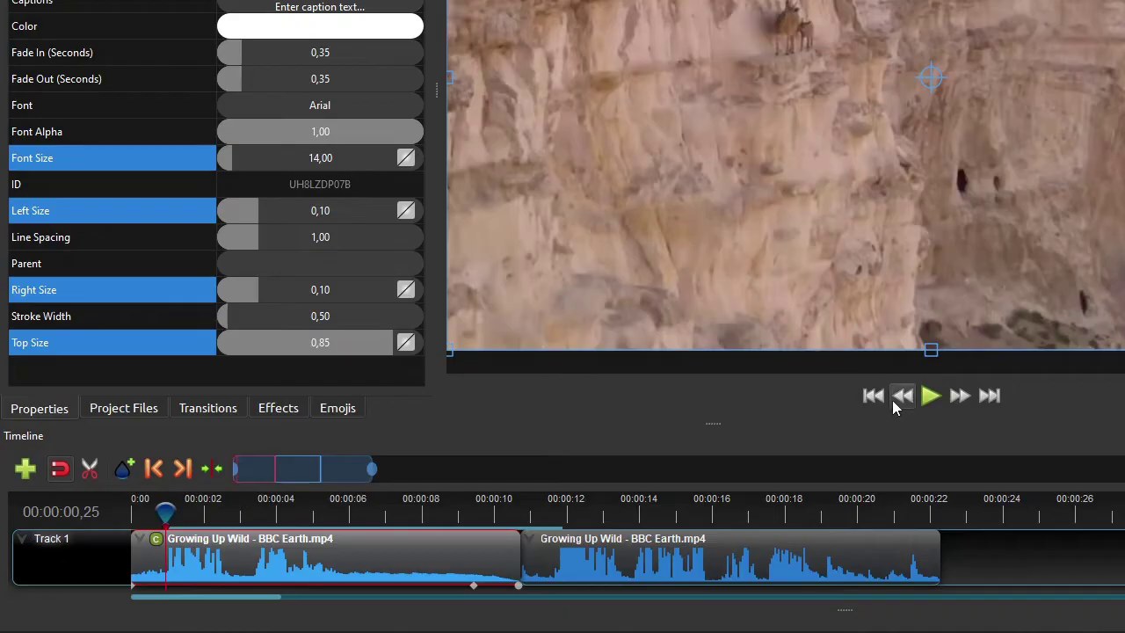
click(930, 396)
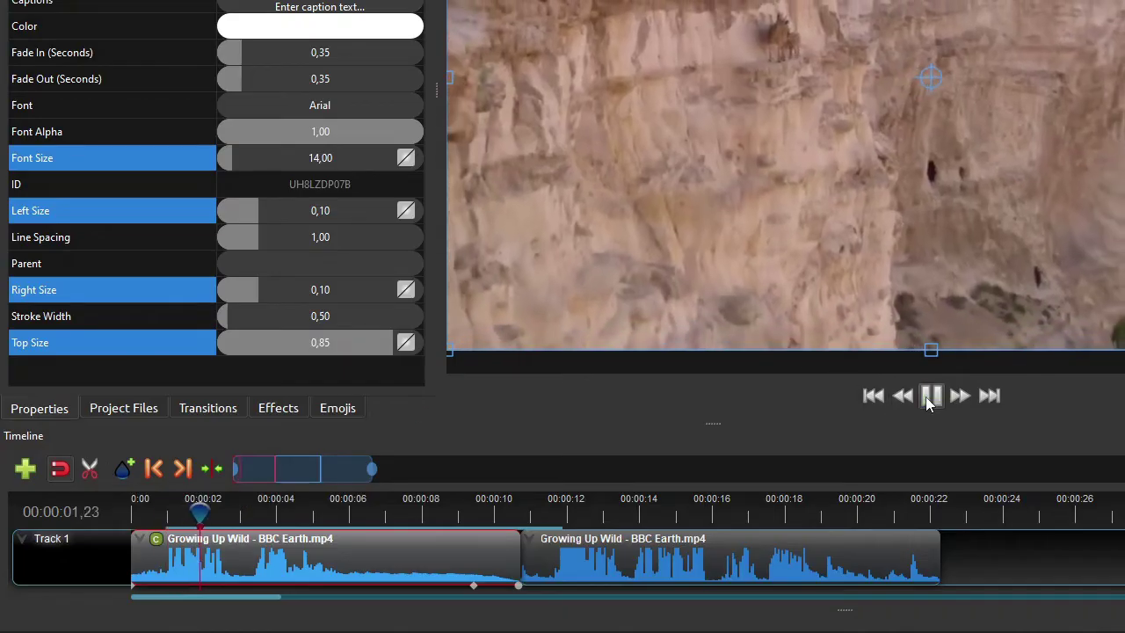
click(929, 396)
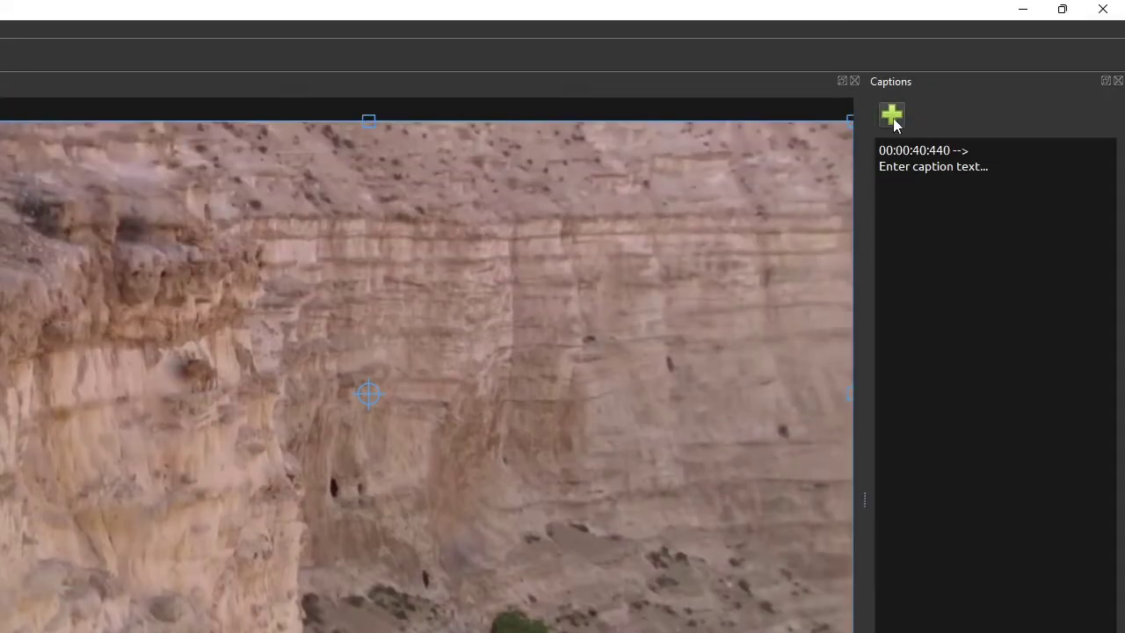
- End the first caption at 00:00:42:480 and type 'It's a daunting prospect,' as its text
click(892, 115)
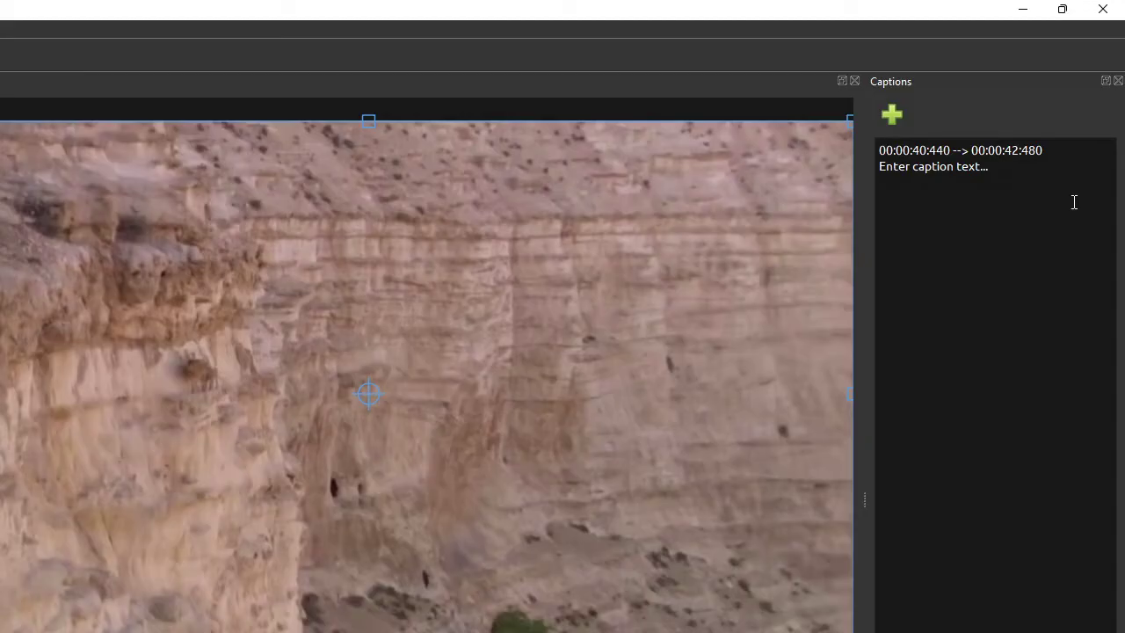
click(1018, 168)
text(It's a da)
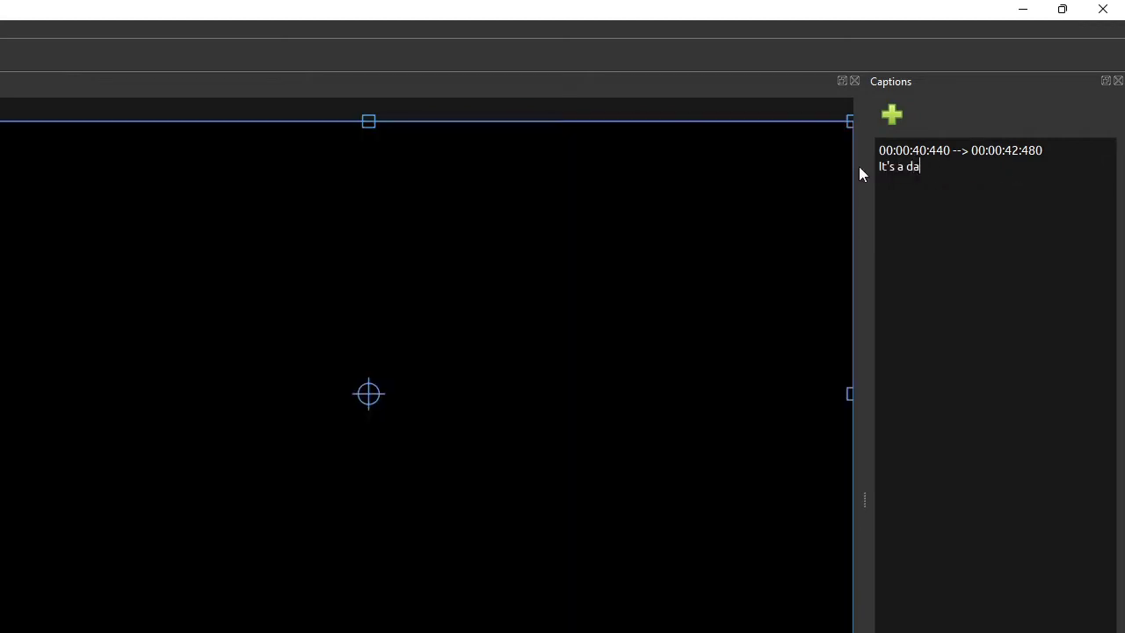
text(unting prospect,)
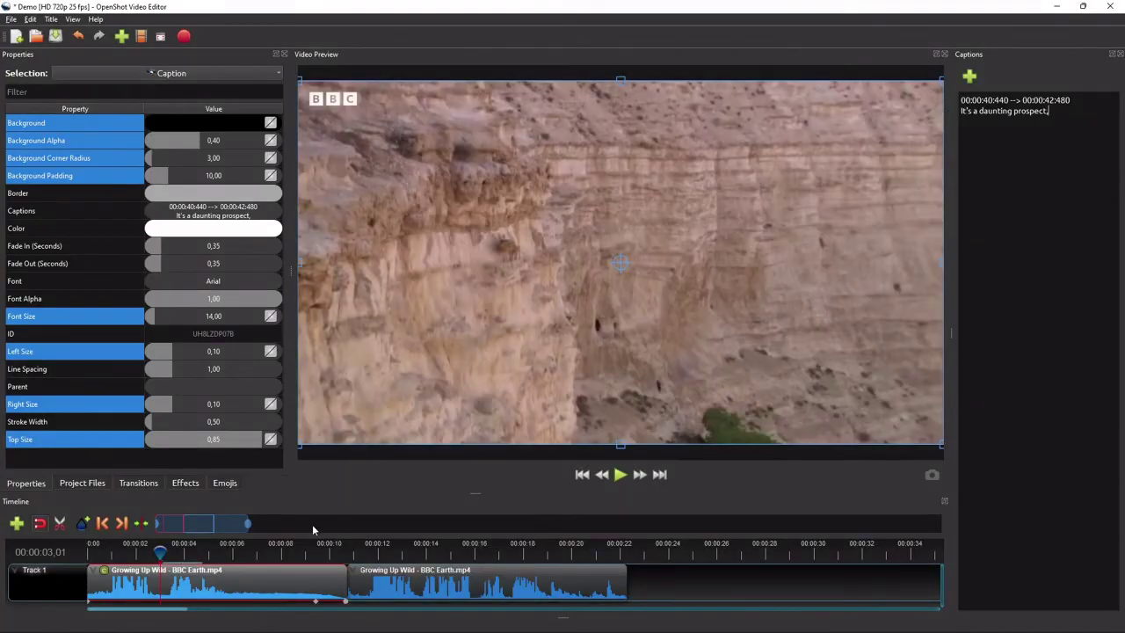
- Add a new caption entry timed 00:00:42:839 to 00:00:45:680
click(169, 552)
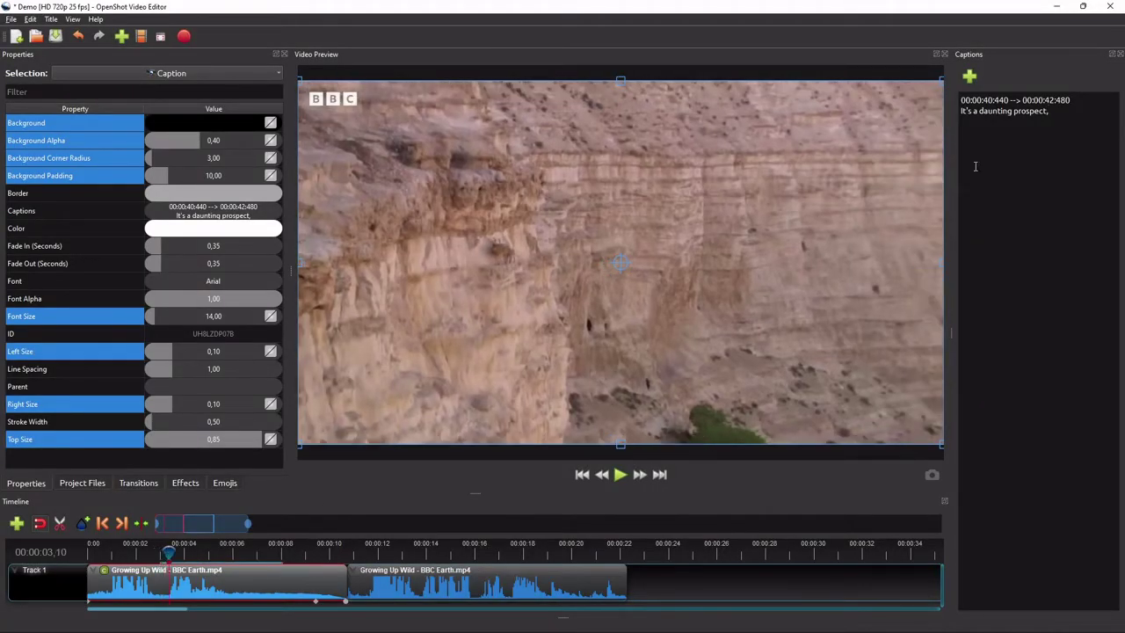
click(970, 77)
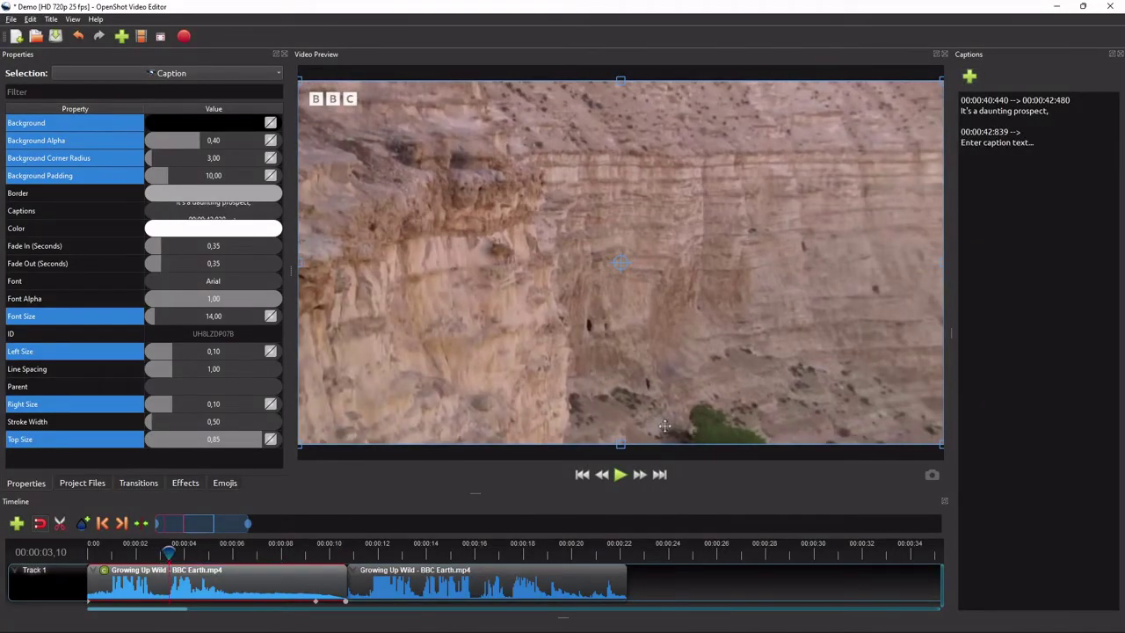
click(620, 474)
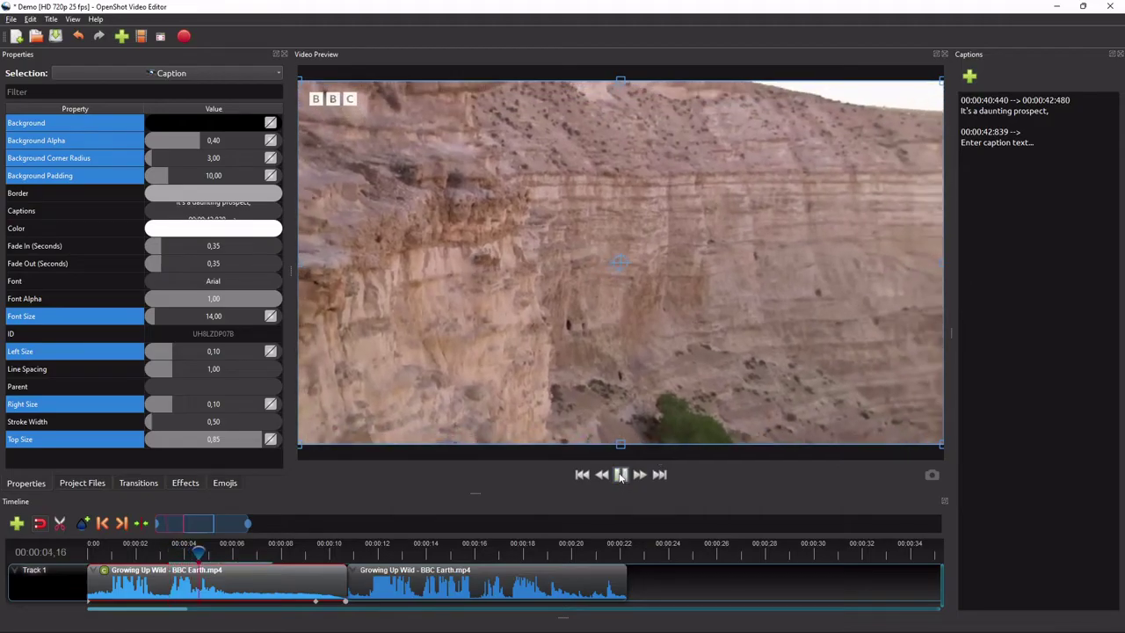
click(621, 474)
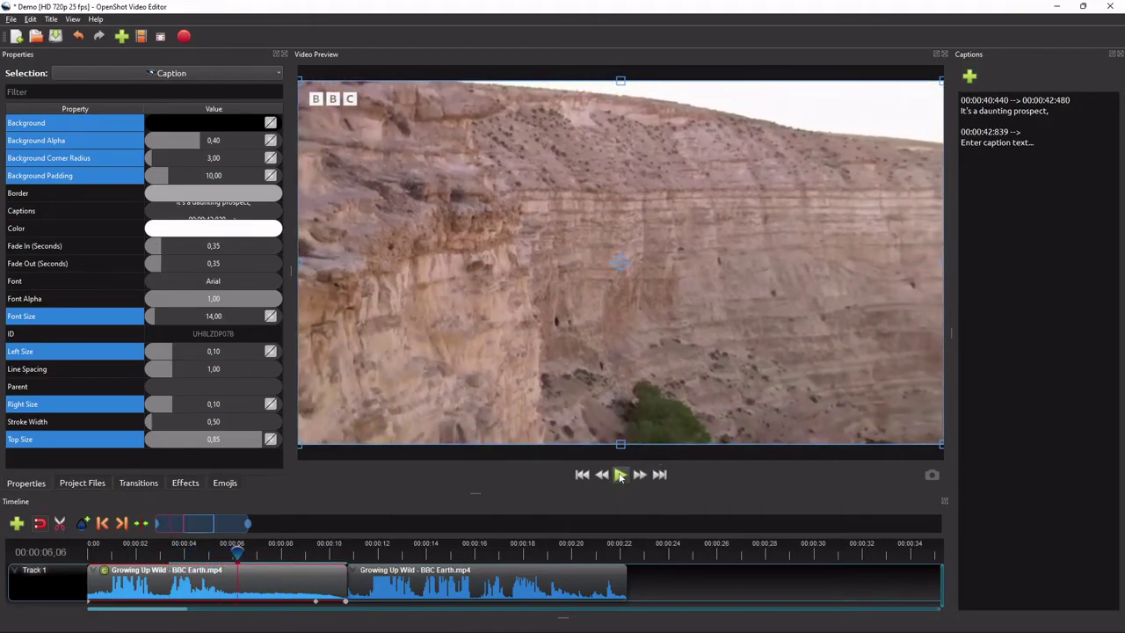
click(969, 76)
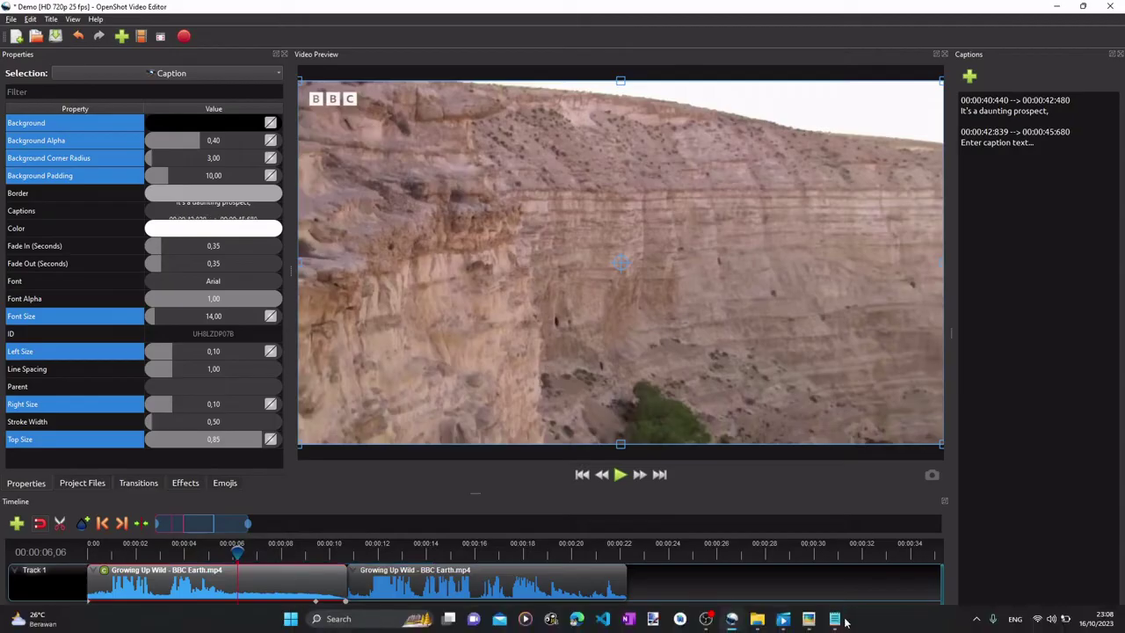
- Copy 'certainly not for the faint-hearted.' from Captions.txt into the new caption
click(837, 619)
drag(630, 234, 456, 235)
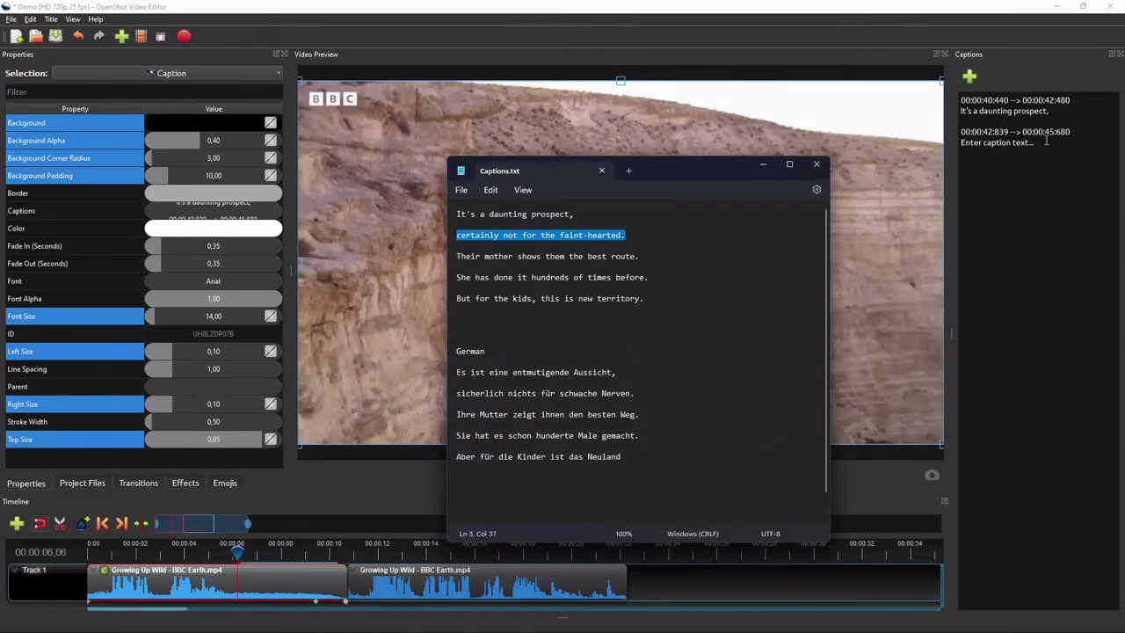
key(ctrl+c)
drag(1045, 141, 960, 143)
key(ctrl+v)
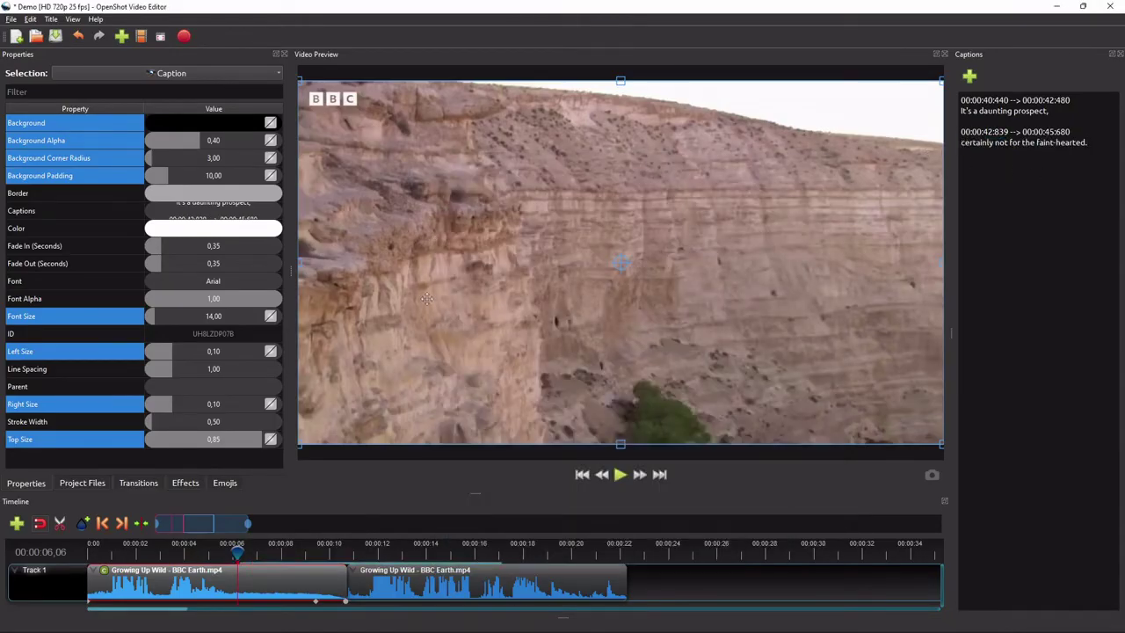
- Replay the timeline from the start to check both captions, then select the second clip
click(96, 553)
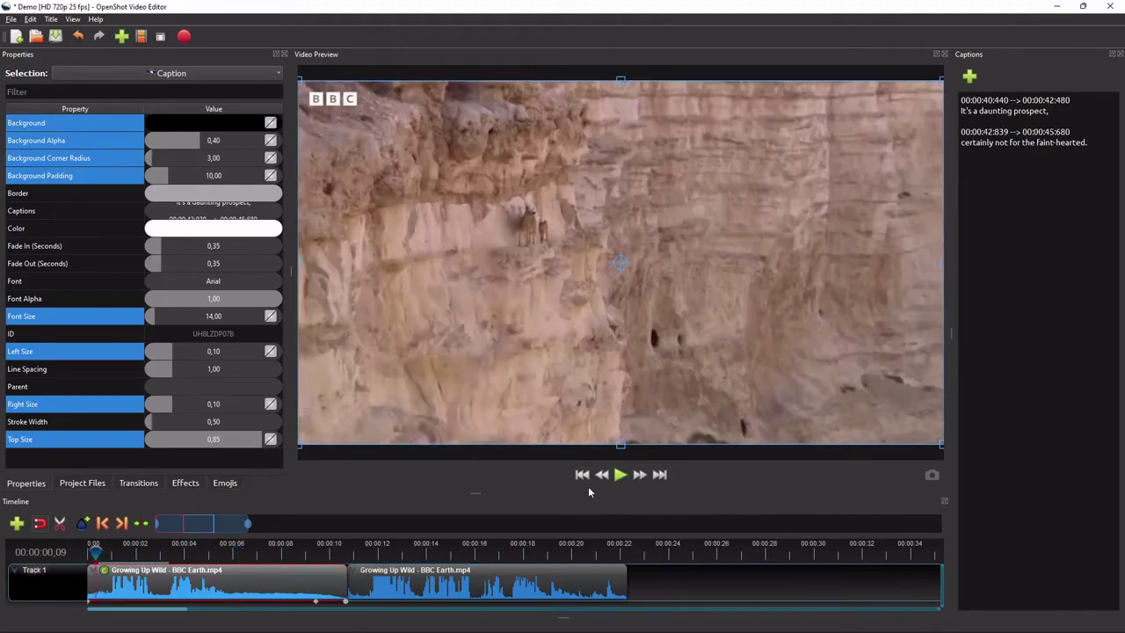
click(620, 475)
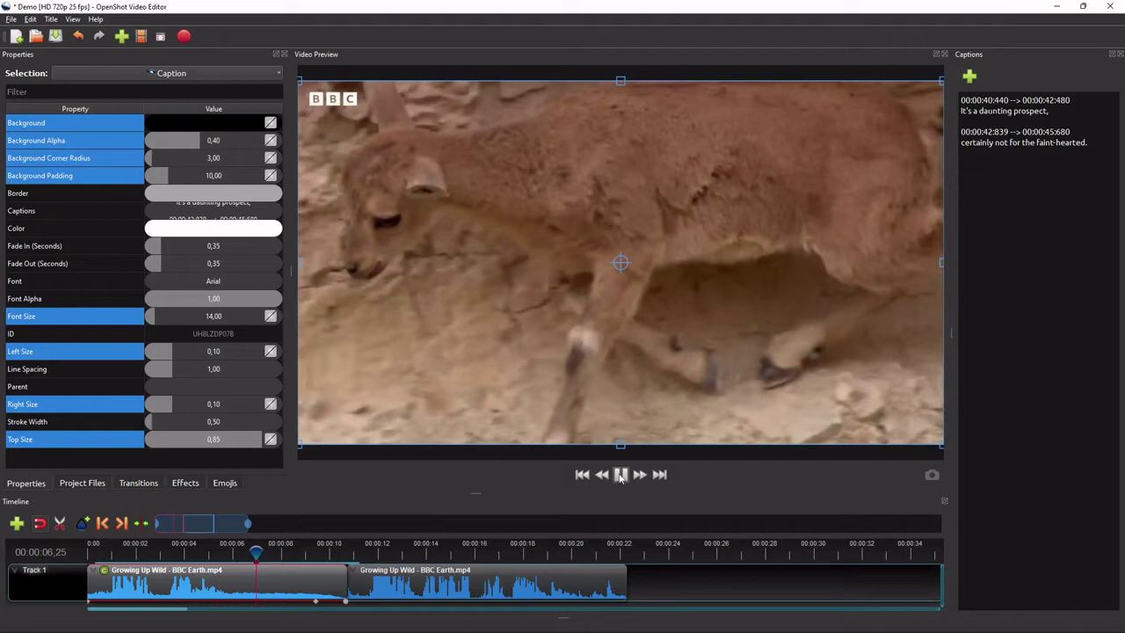
click(621, 474)
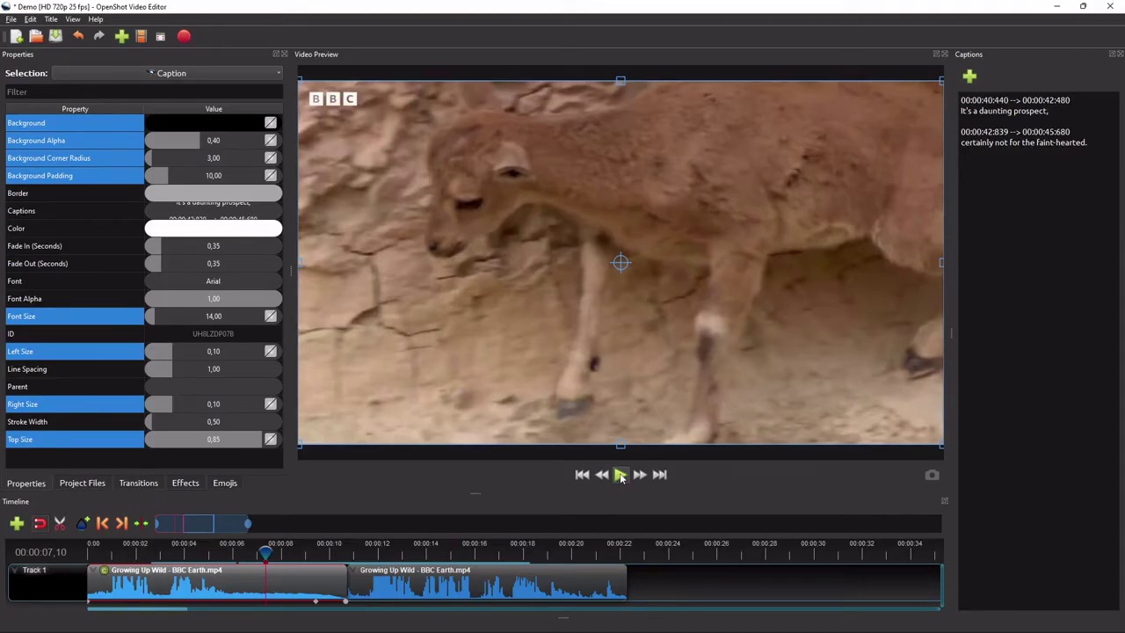
click(419, 583)
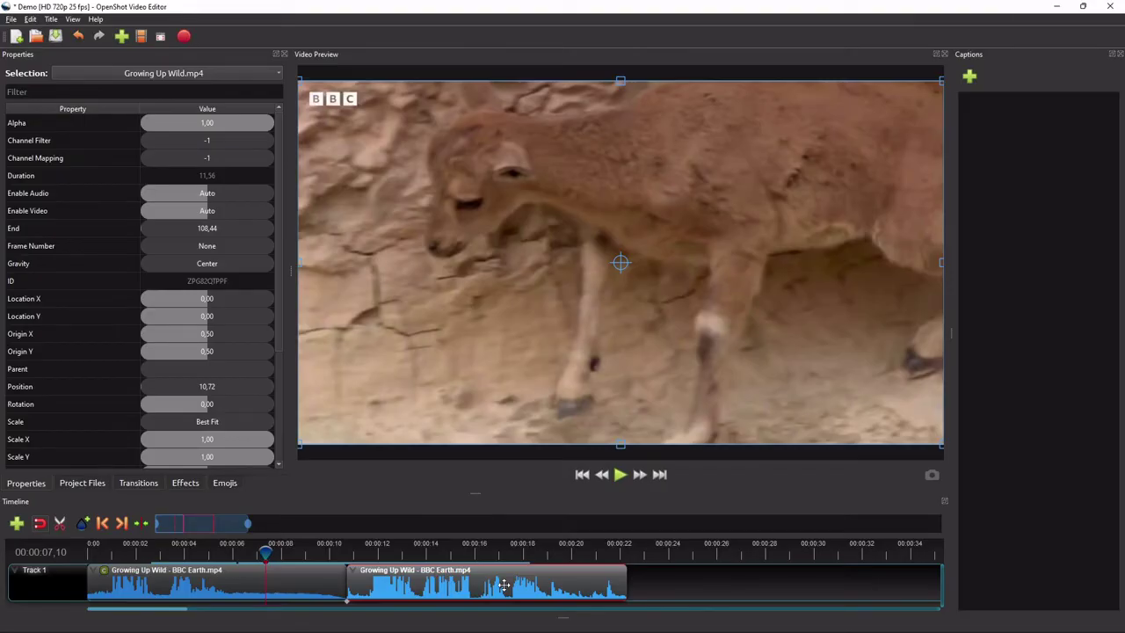
- Drag the Caption effect onto the second Growing Up Wild clip and bring back the caption properties
click(187, 484)
drag(35, 164, 369, 584)
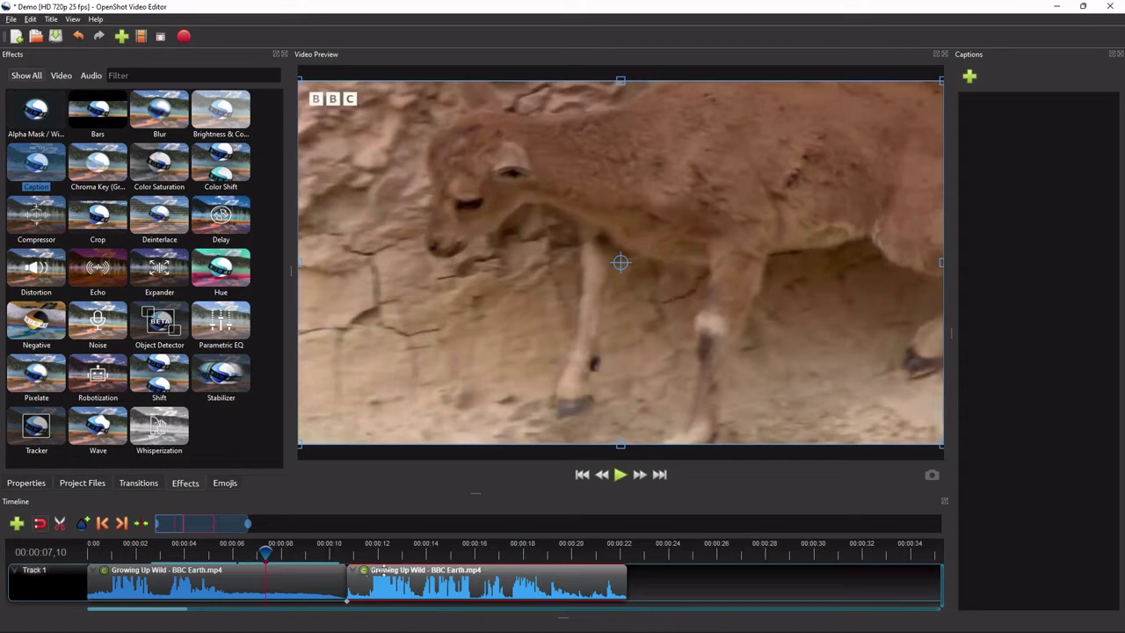
click(104, 570)
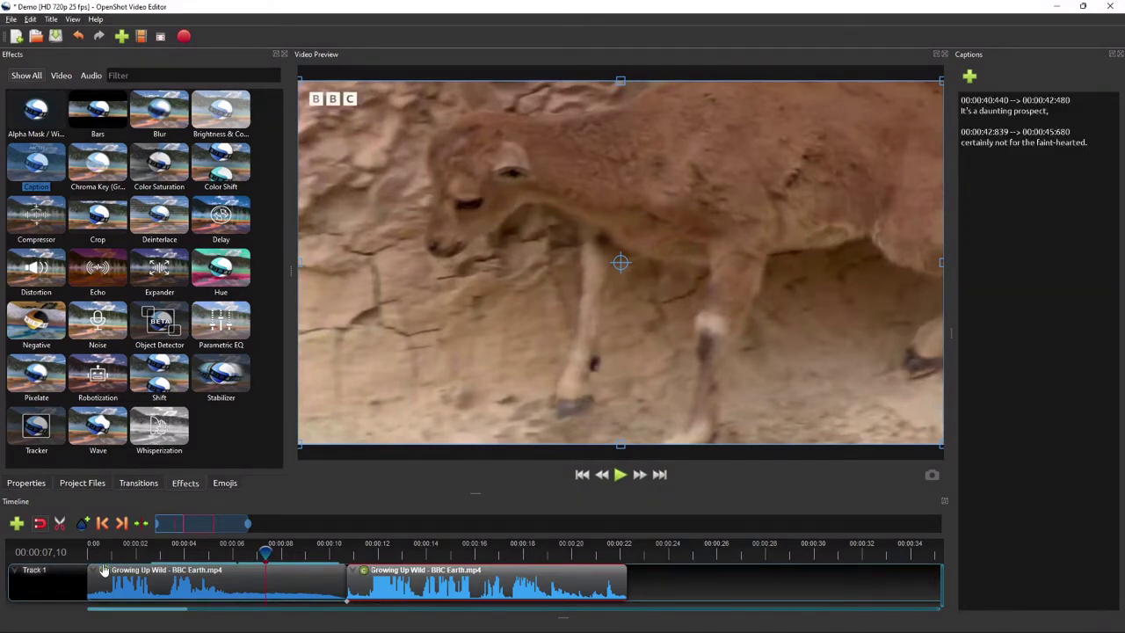
click(26, 482)
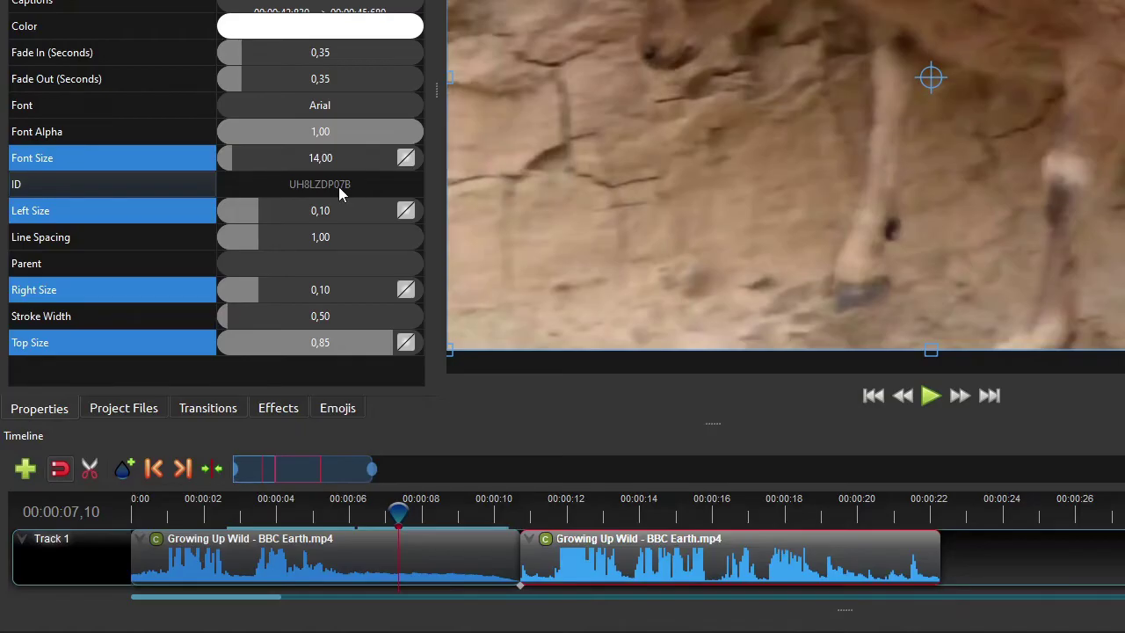
- Set the new caption effect's Parent to UH8LZDP07B under Growing Up Wild - BBC Earth.mp4
click(545, 540)
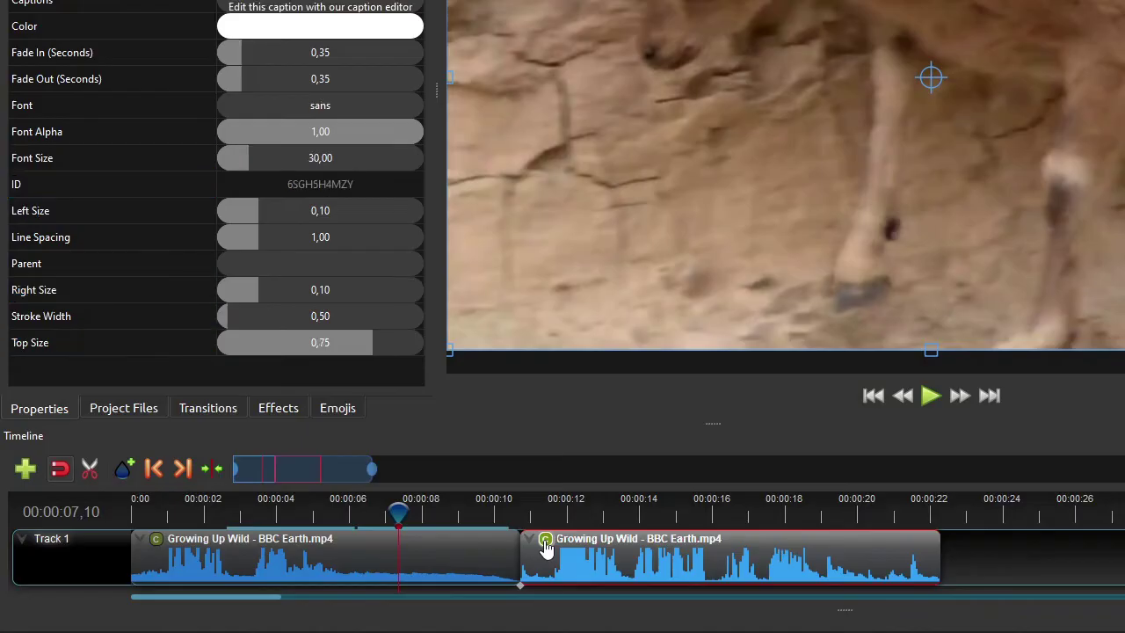
click(70, 265)
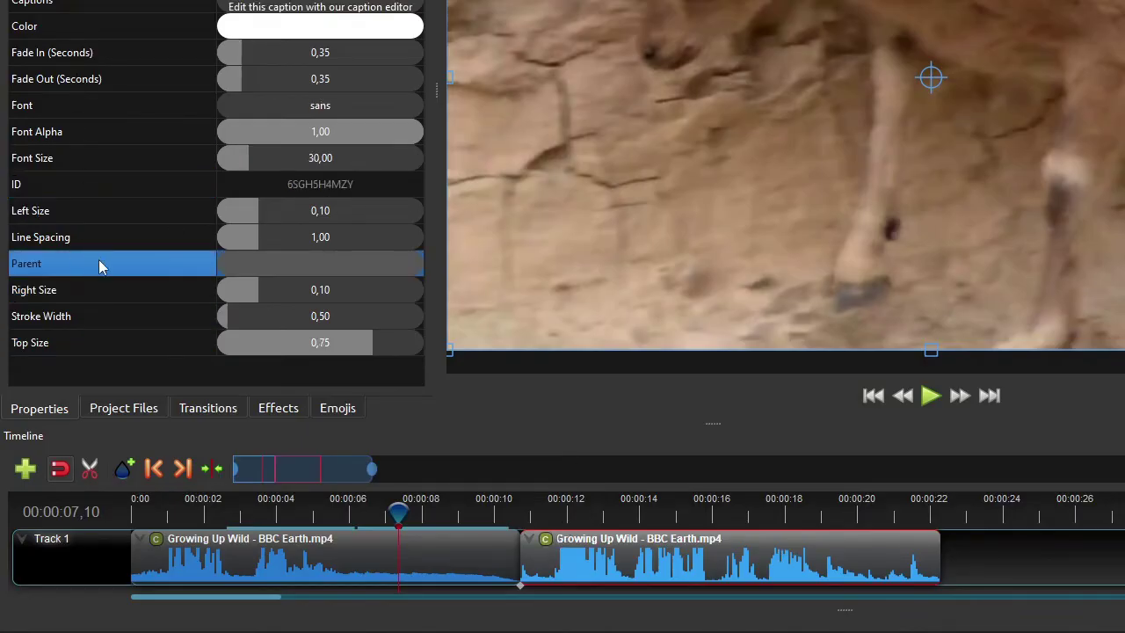
right_click(99, 264)
mouse_move(145, 292)
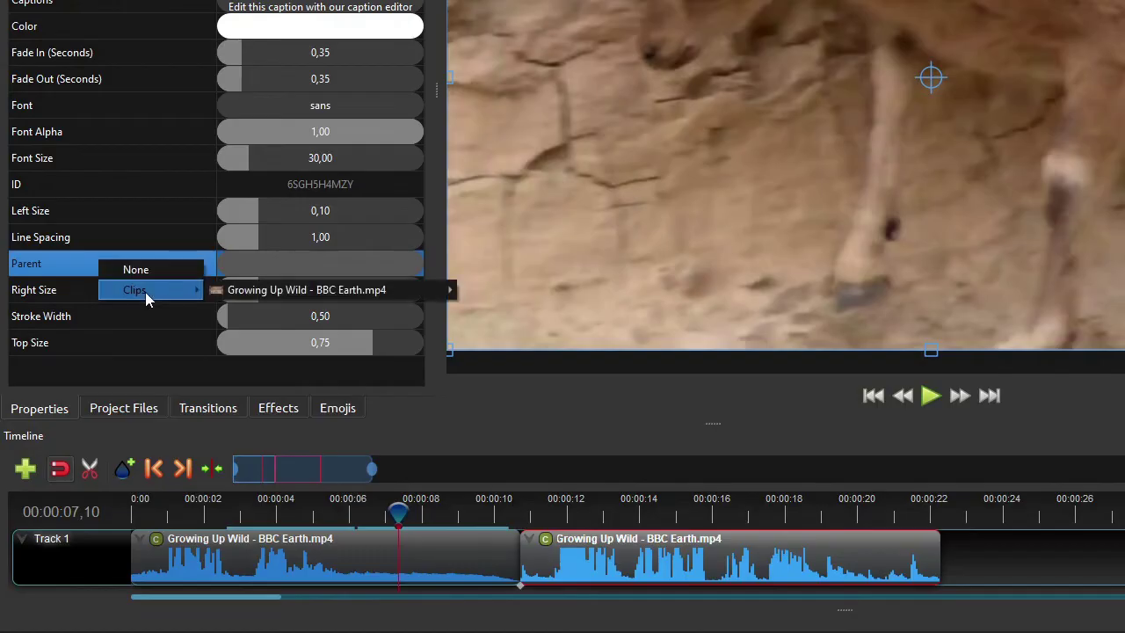
mouse_move(253, 299)
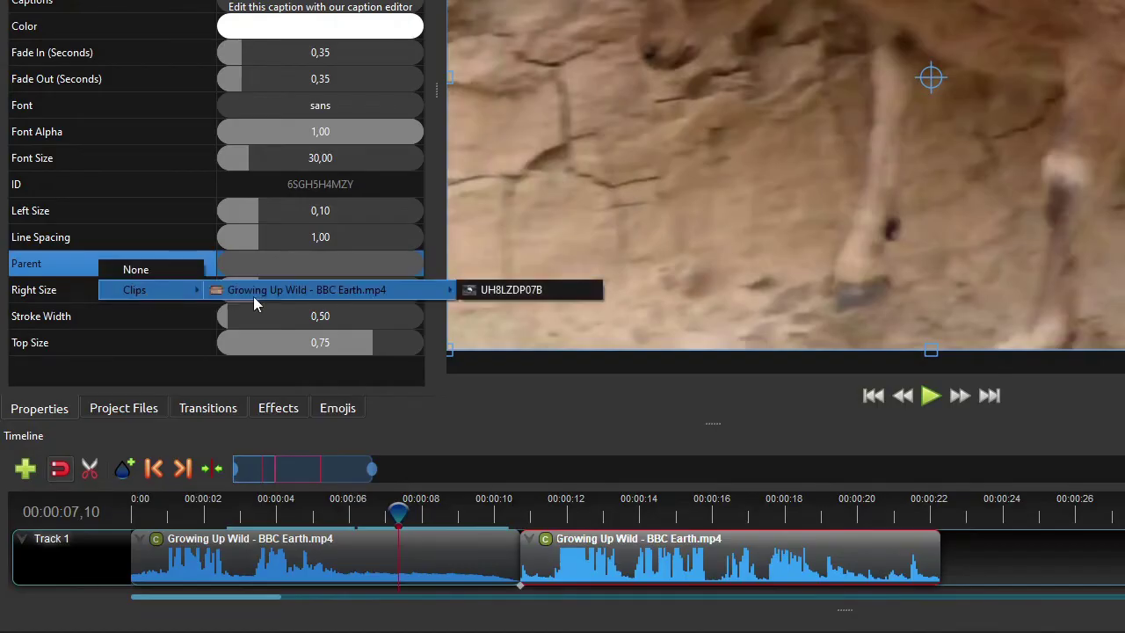
click(514, 291)
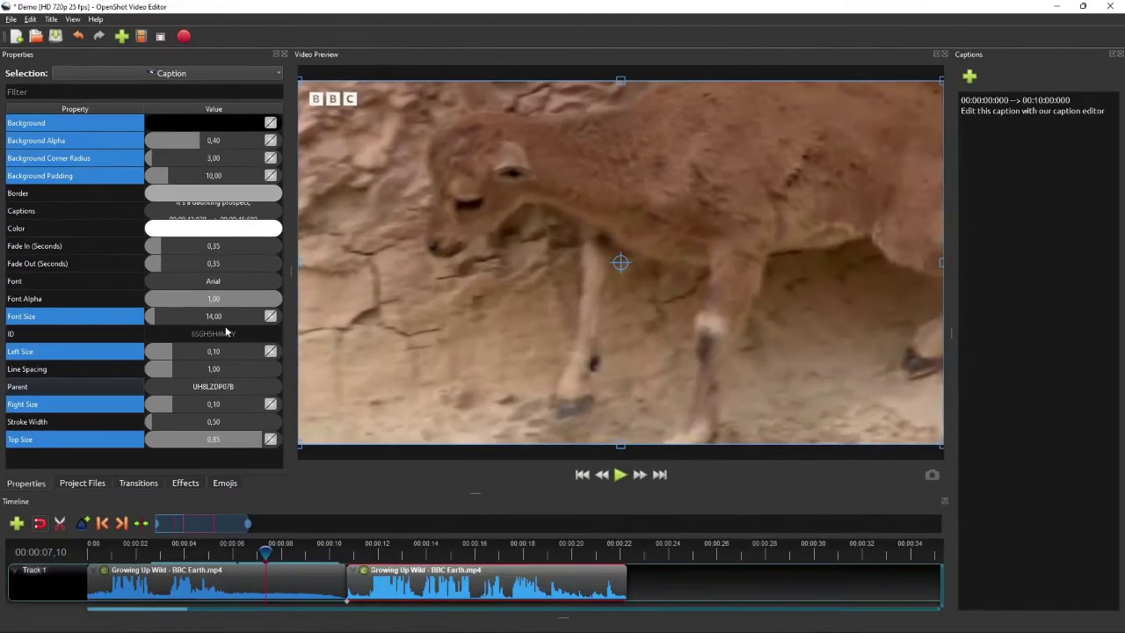
- Select and delete all caption lines the second clip's effect inherited from its parent
click(363, 573)
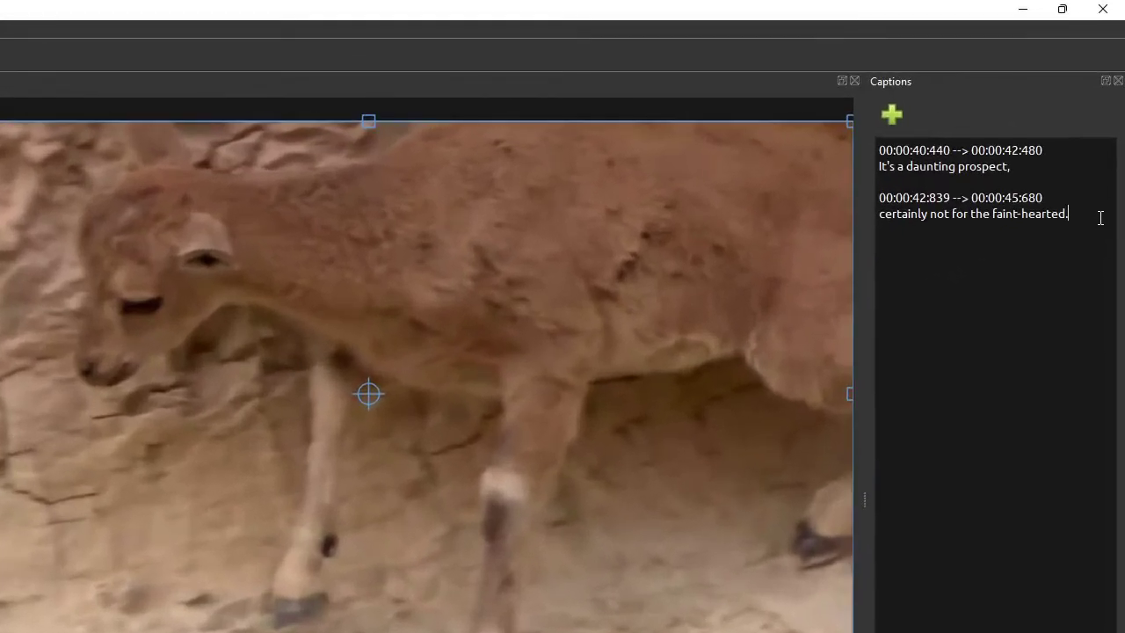
key(ctrl+a)
click(932, 290)
drag(1075, 214, 844, 146)
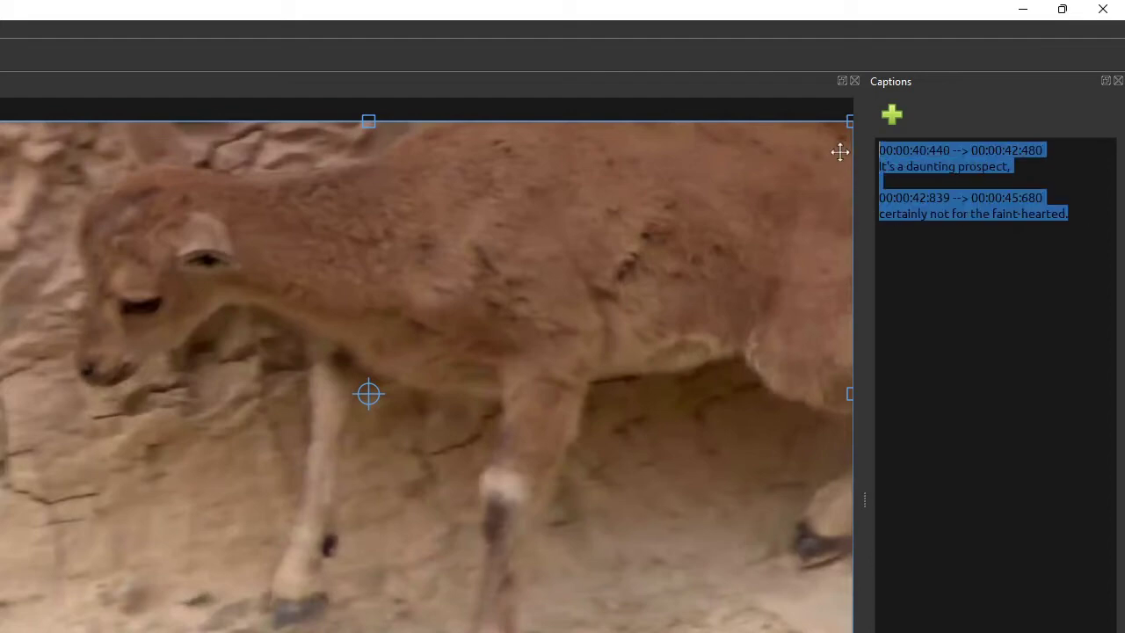
key(Delete)
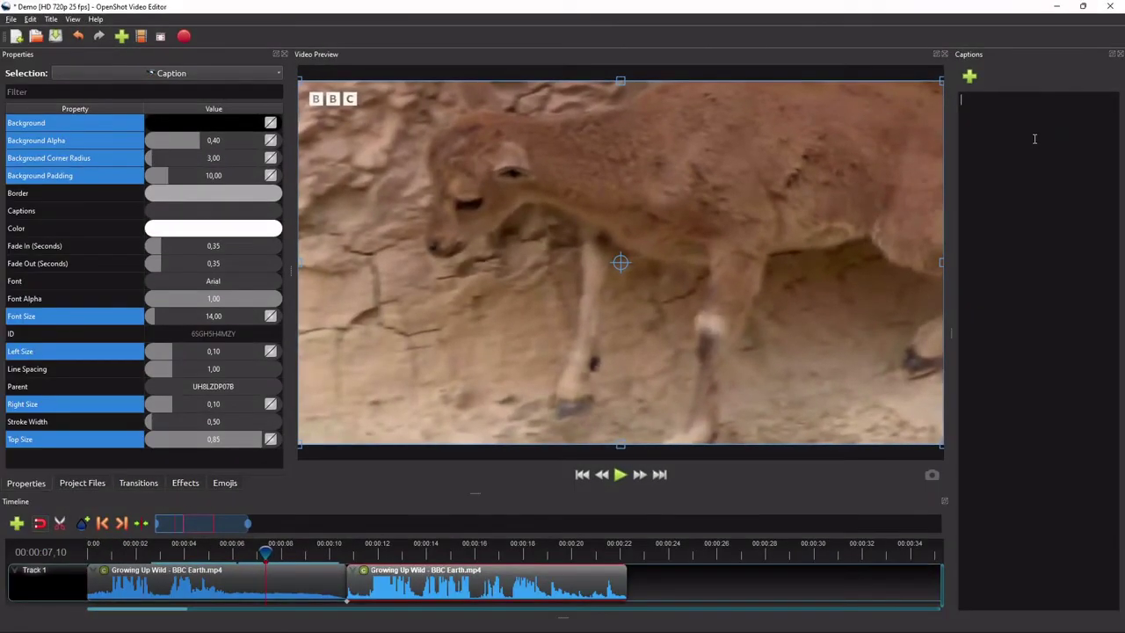
- Add a caption entry starting around 00:00:11,16 and ending at the playhead
click(370, 554)
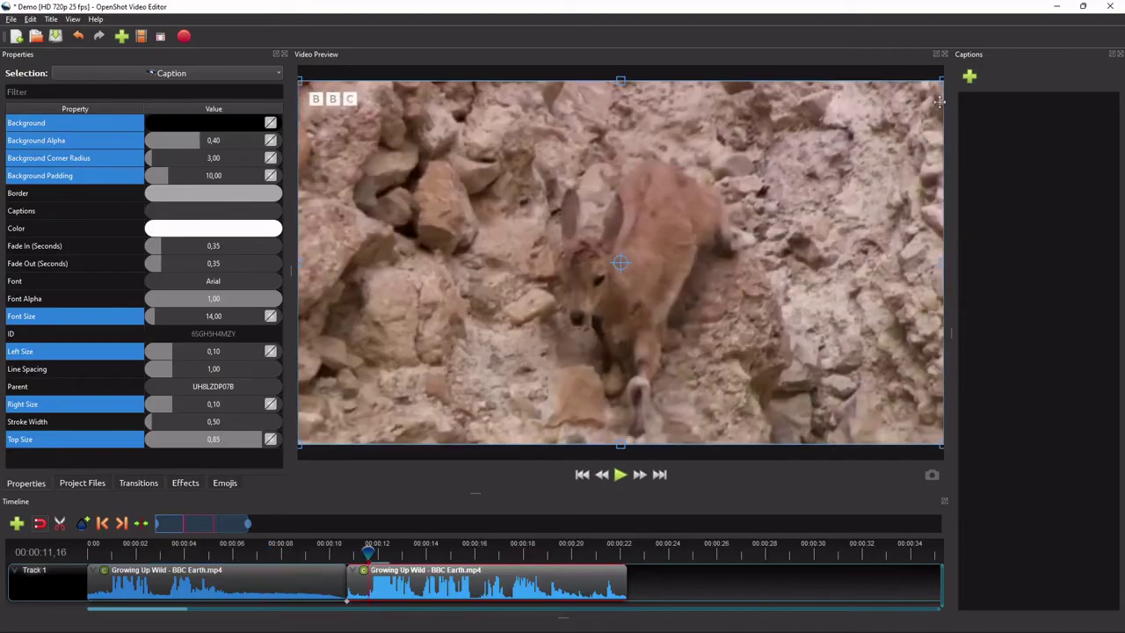
click(969, 76)
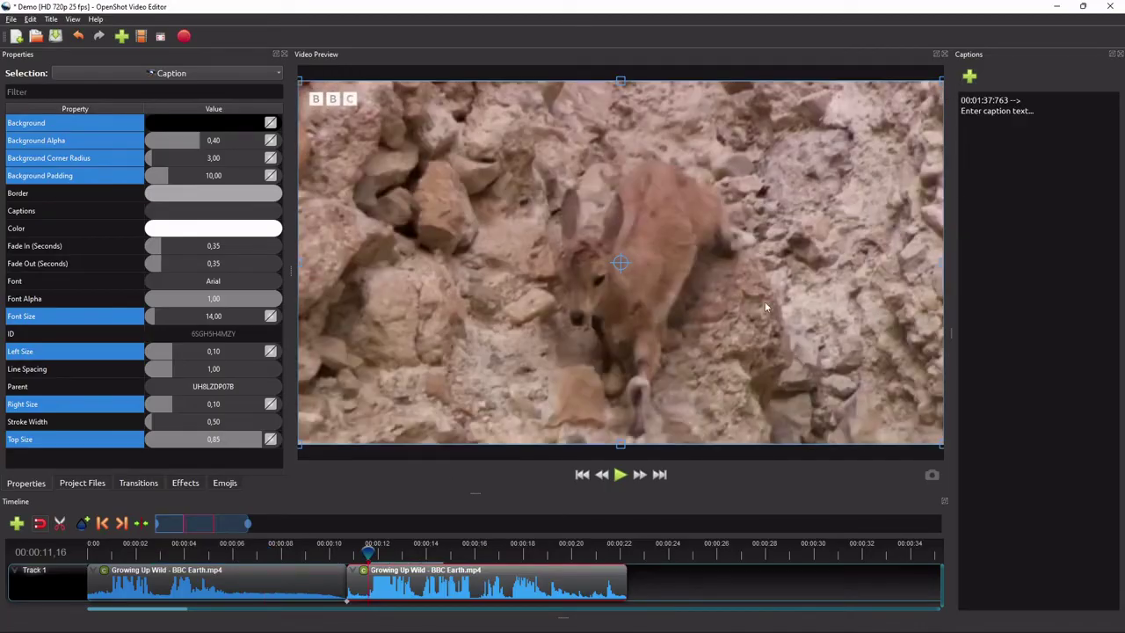
click(390, 554)
click(420, 559)
- Paste 'Their mother shows them the best route.' from Captions.txt over the placeholder caption
click(969, 77)
click(339, 620)
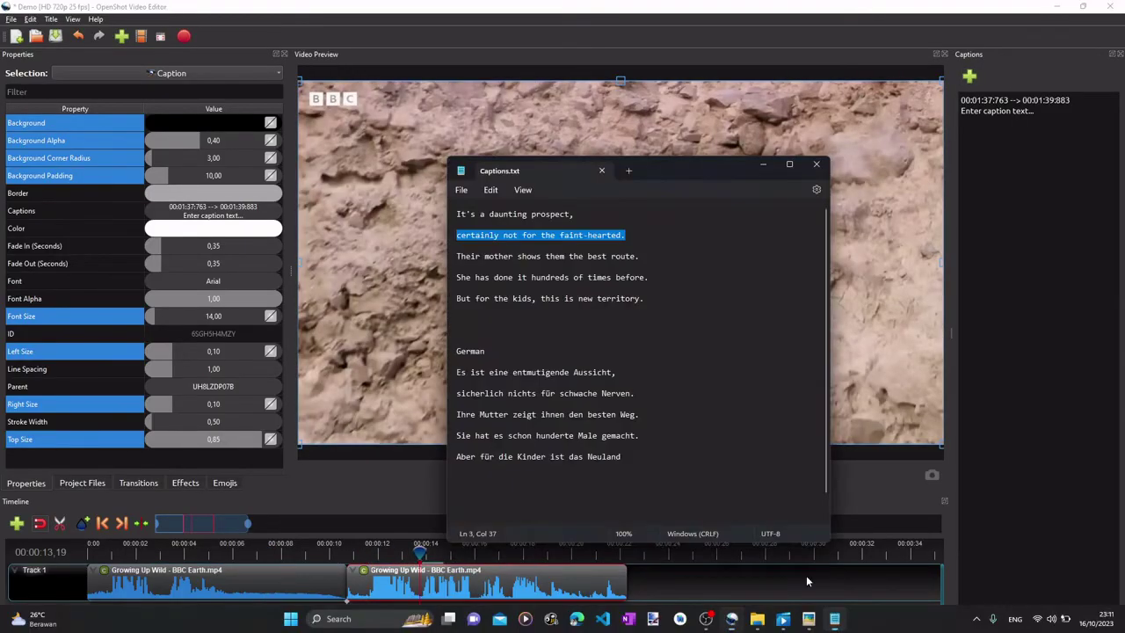
drag(639, 256, 456, 256)
key(ctrl+c)
click(1047, 148)
drag(1037, 111, 950, 111)
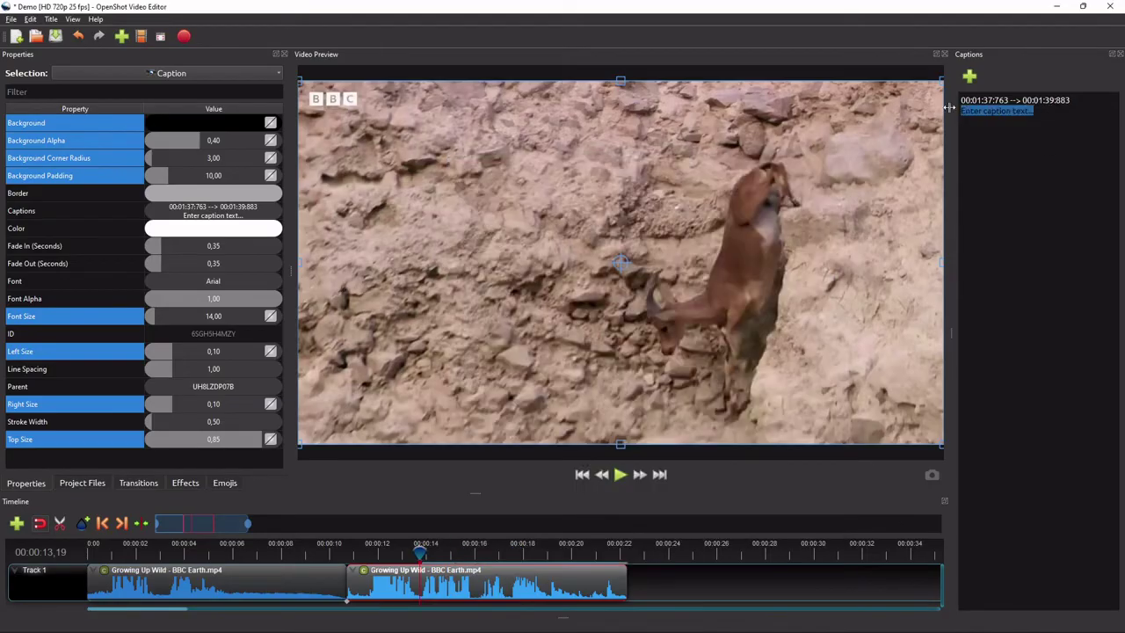
key(ctrl+v)
- Add another timed caption entry and preview the captions from 00:00:11,10
click(969, 76)
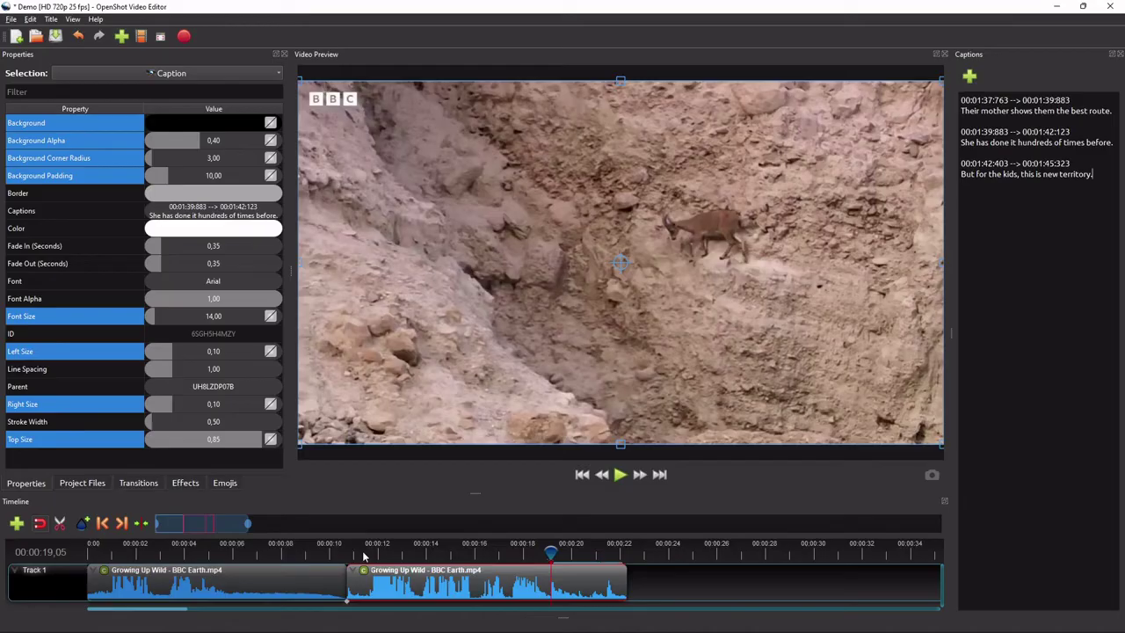
click(364, 555)
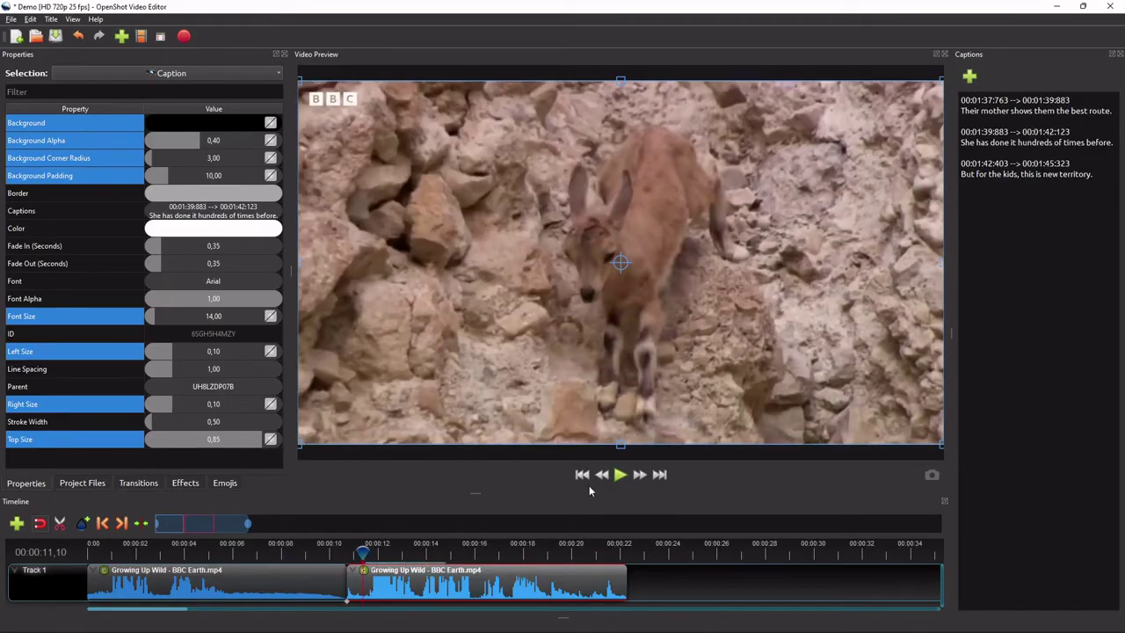
click(620, 476)
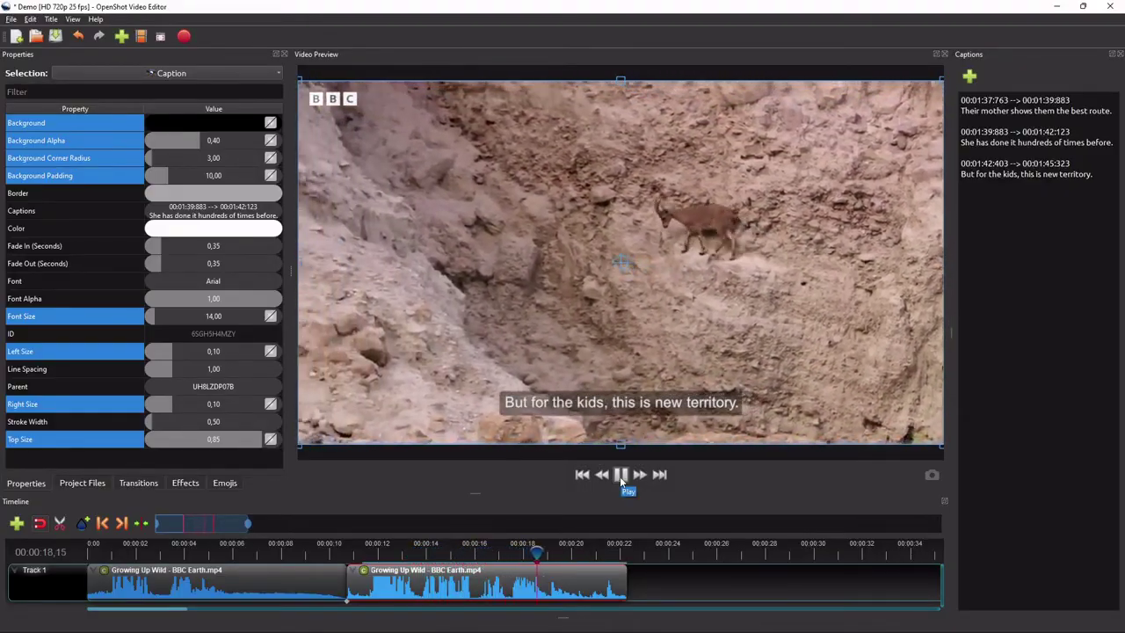
click(620, 474)
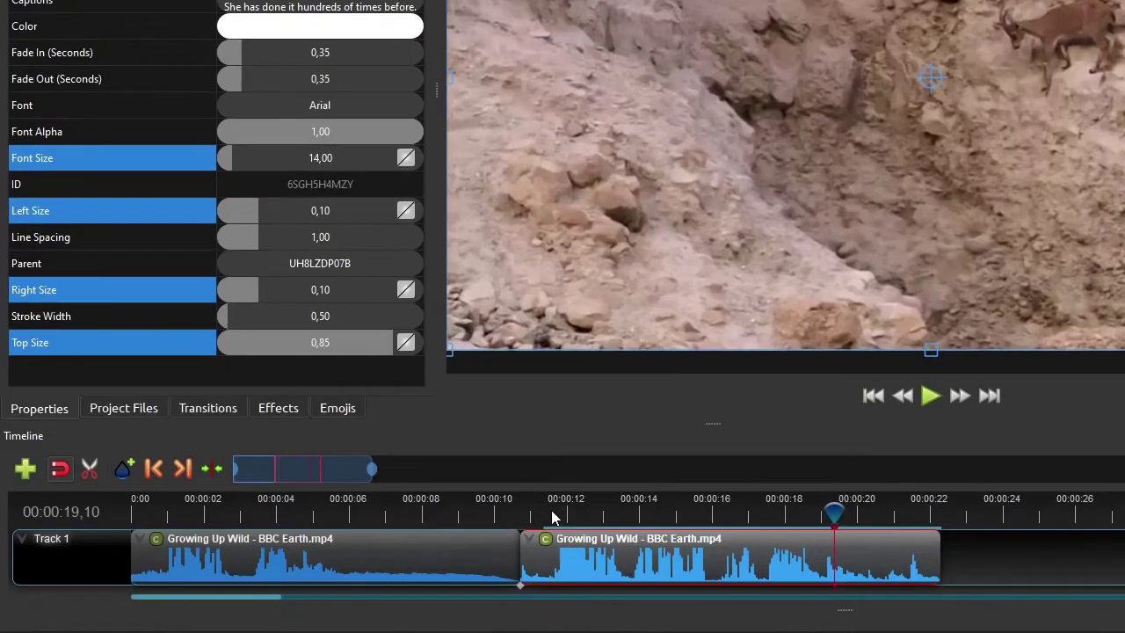
- Insert a Font Size keyframe of 14 at the second clip's start, 00:00:10,19
click(367, 551)
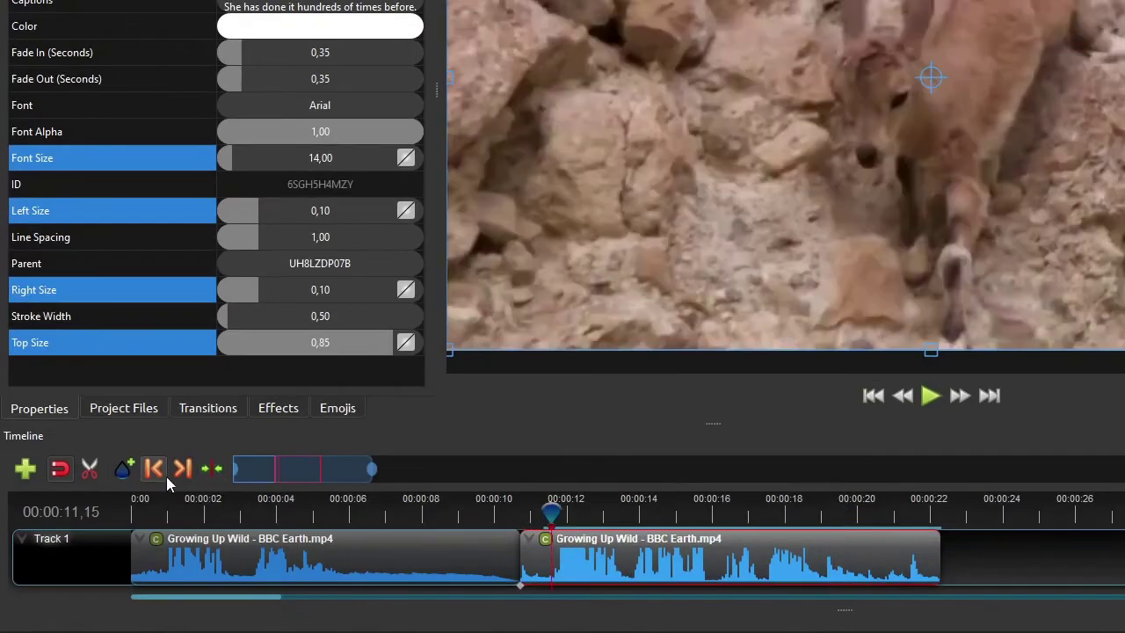
click(521, 509)
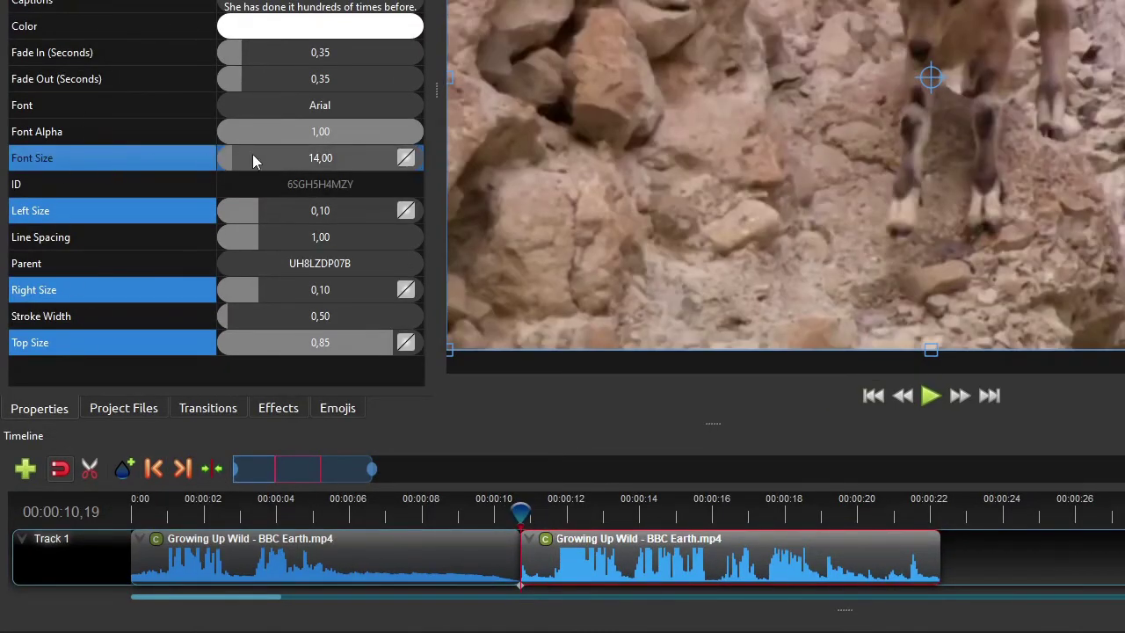
right_click(275, 156)
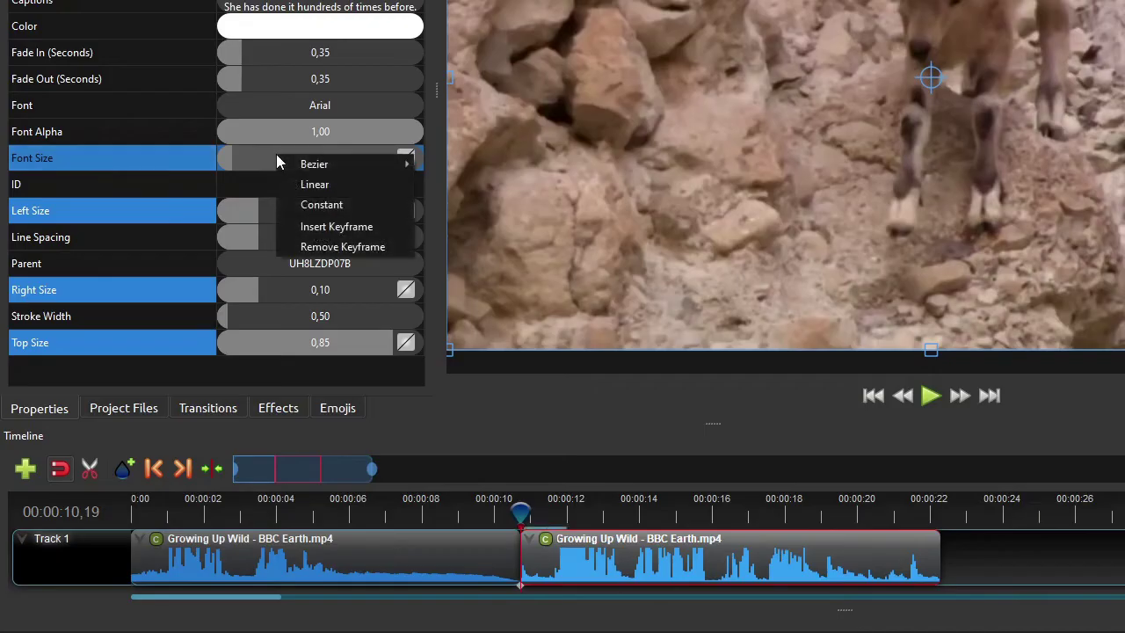
click(324, 230)
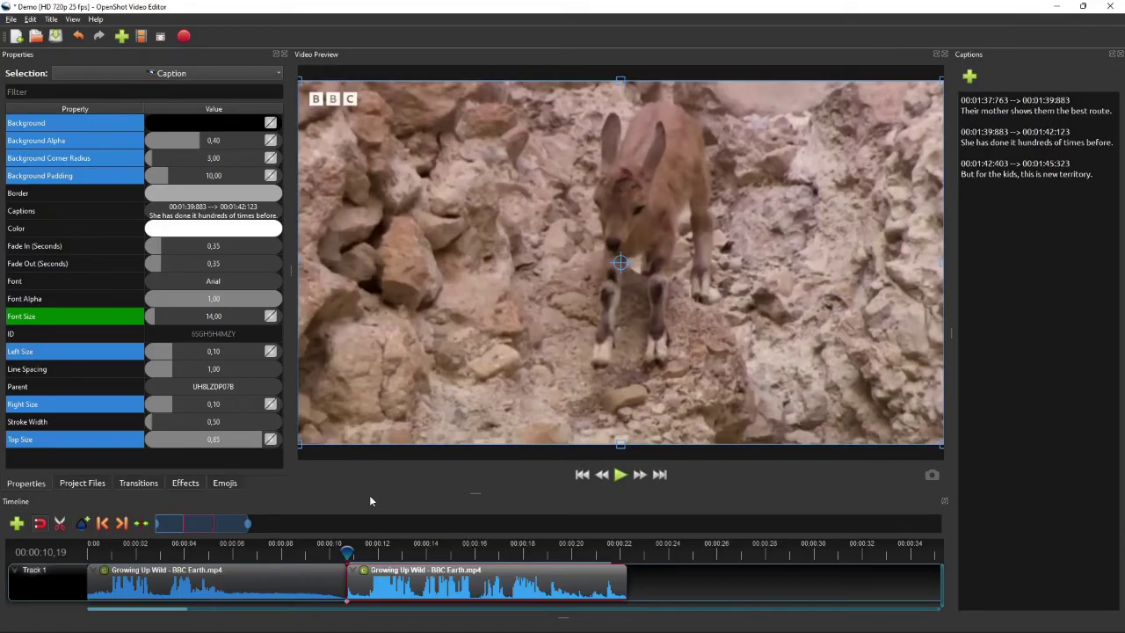
- Apply the Caption effect to the first clip and show its properties from the start
click(217, 585)
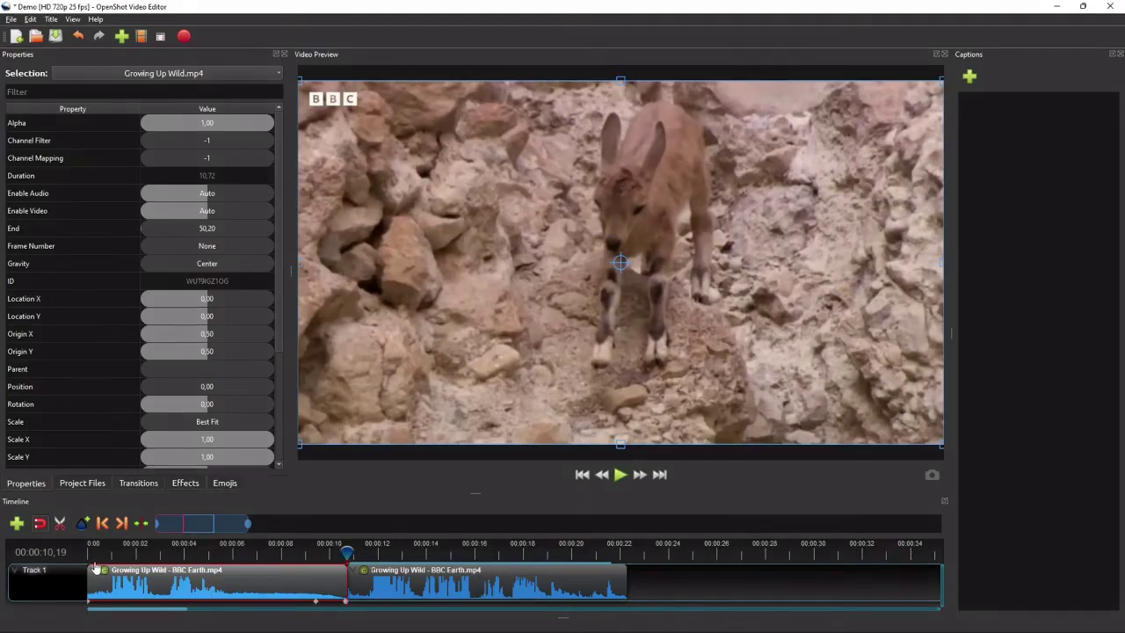
click(180, 490)
drag(35, 204, 122, 597)
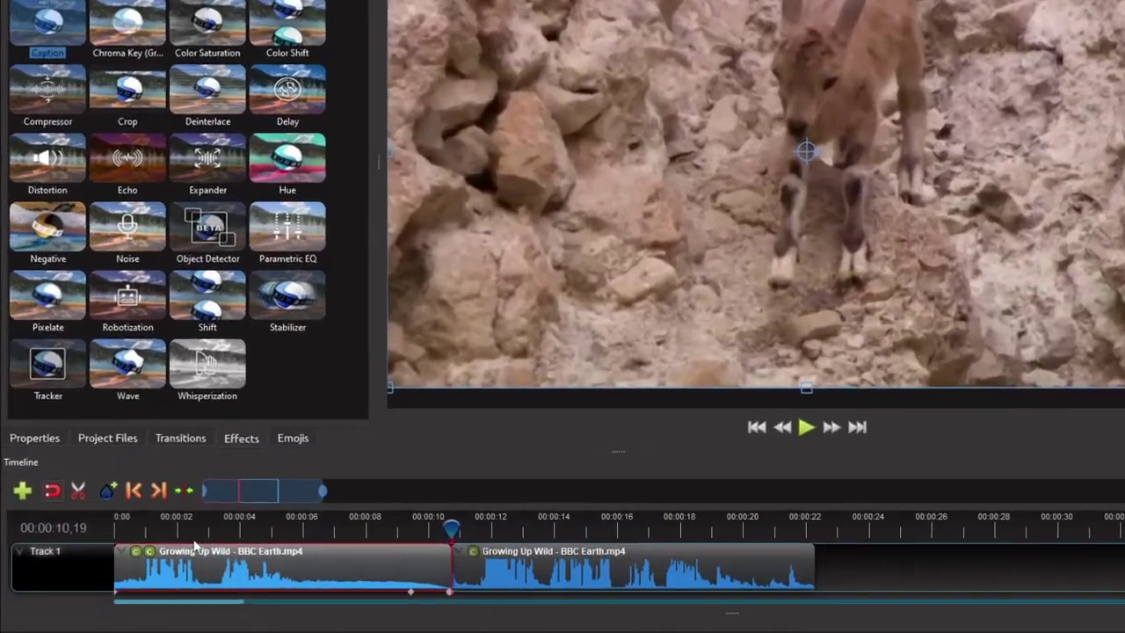
click(102, 523)
click(102, 524)
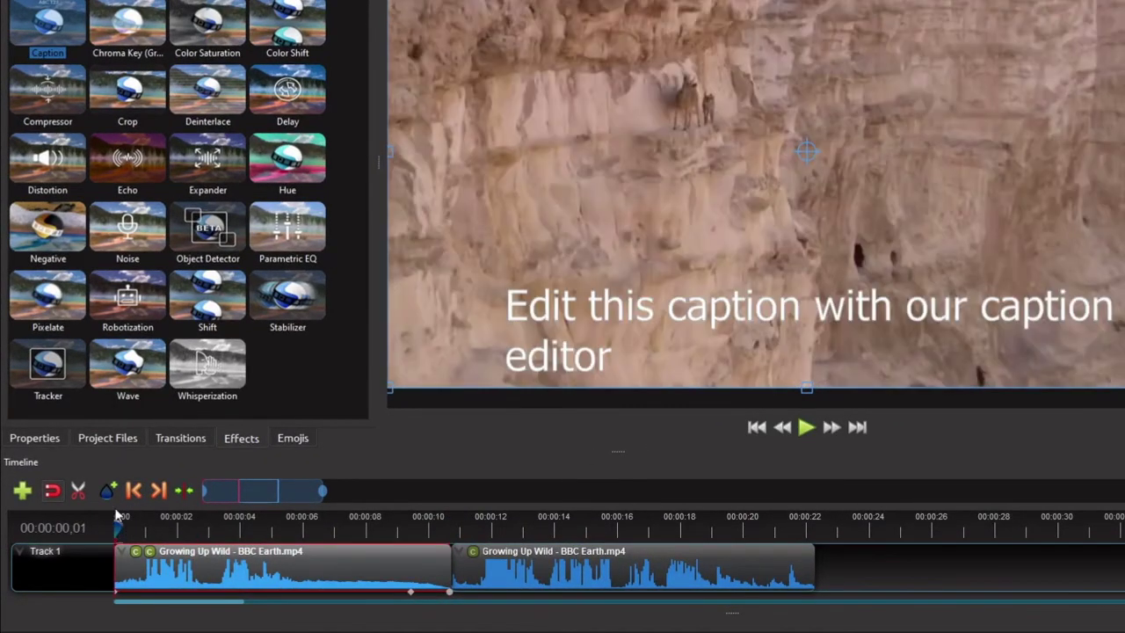
click(117, 527)
click(35, 438)
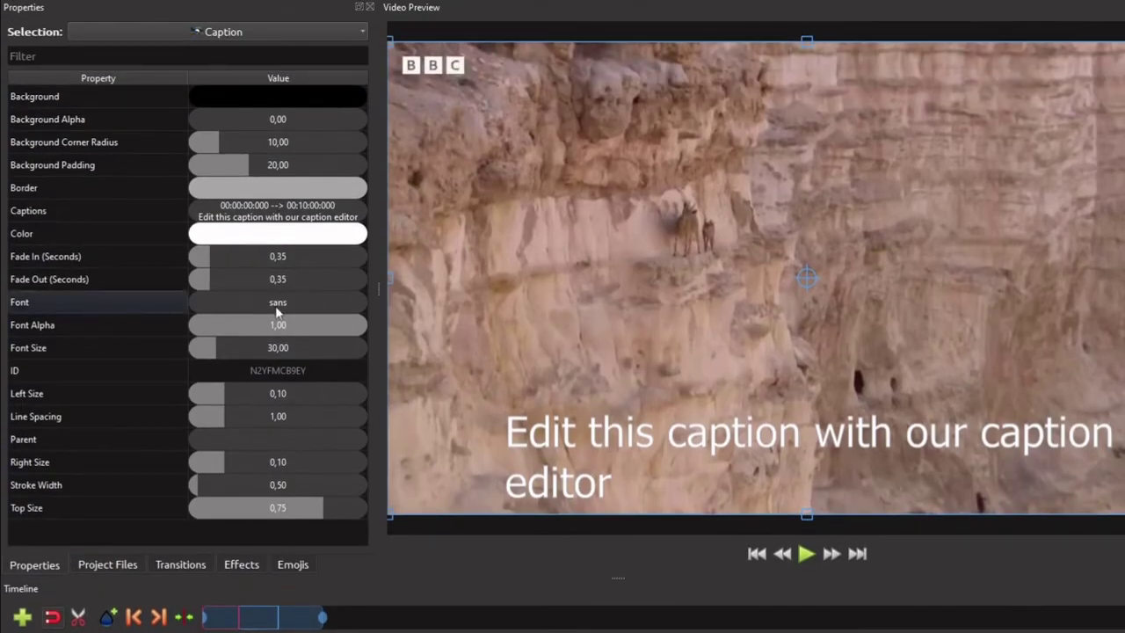
- Set the caption Font Size to 12, with blue text and blue border
double_click(253, 351)
text(12)
key(Return)
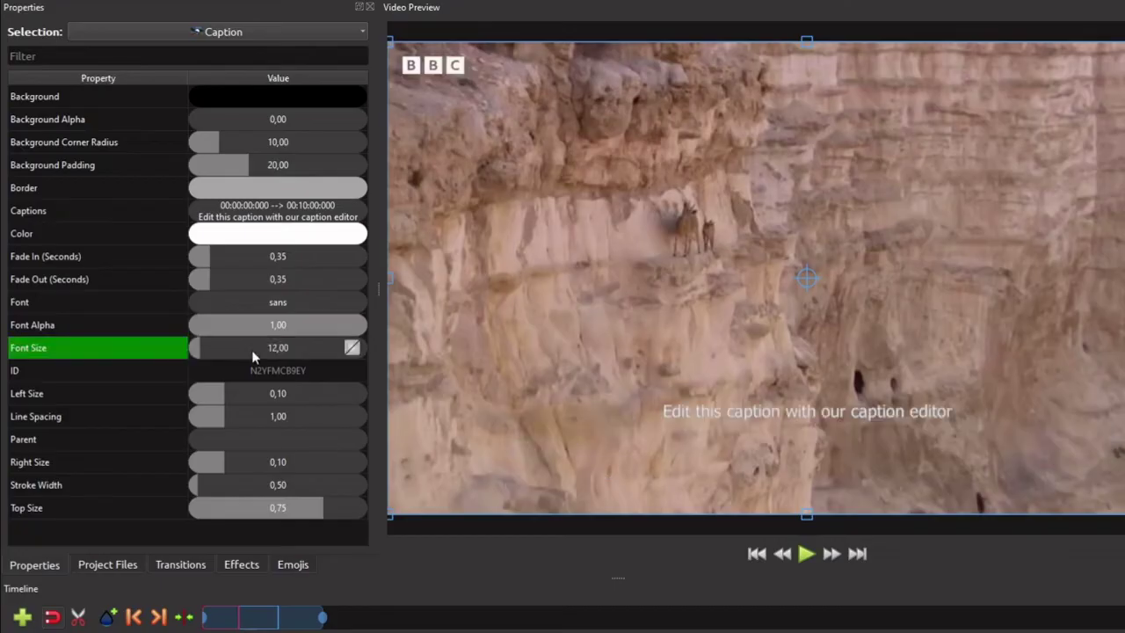
double_click(260, 235)
click(547, 268)
click(844, 501)
double_click(257, 192)
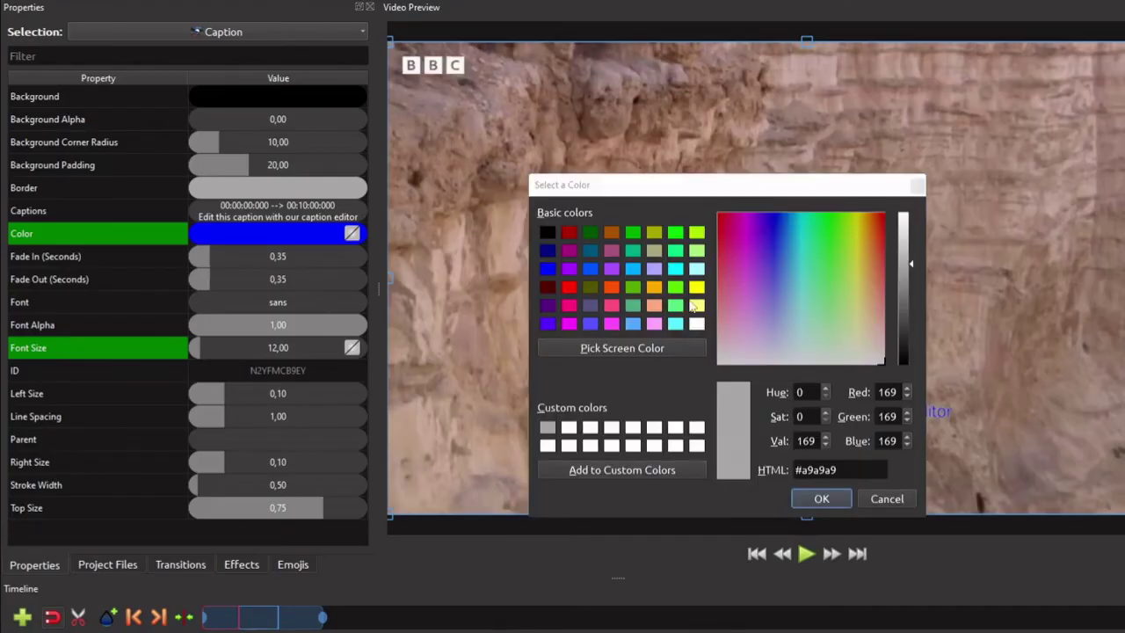
click(546, 269)
click(821, 498)
- Give the caption a white background with Alpha 0,4, Corner Radius 3 and Padding 10
double_click(287, 118)
text(0,4)
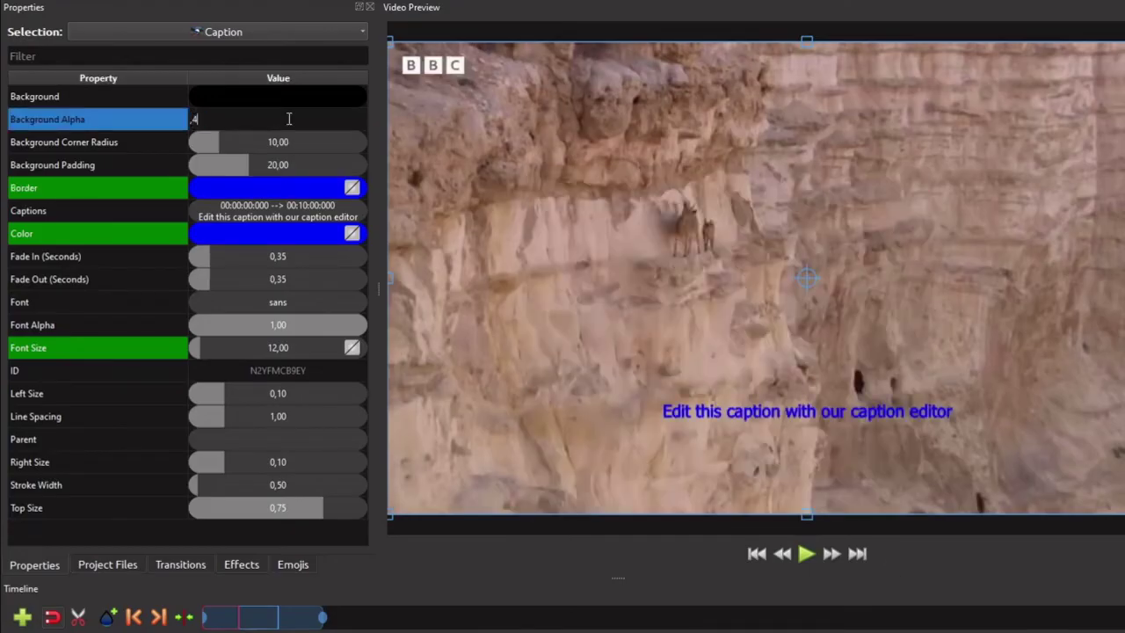
key(Return)
double_click(299, 99)
click(696, 324)
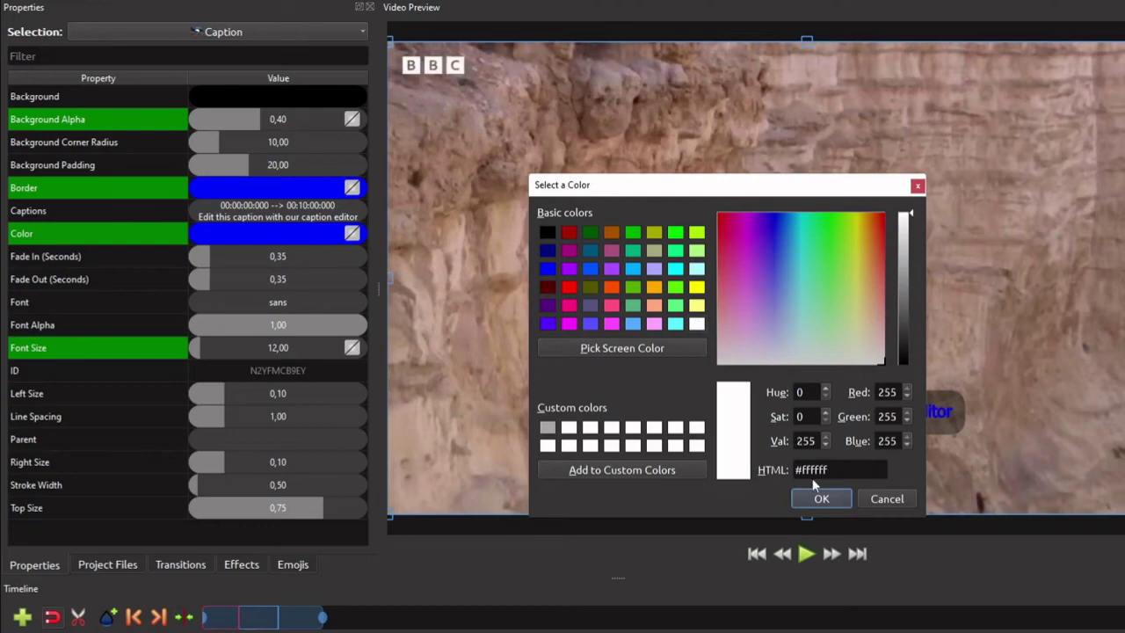
click(820, 498)
drag(296, 145, 281, 170)
click(287, 170)
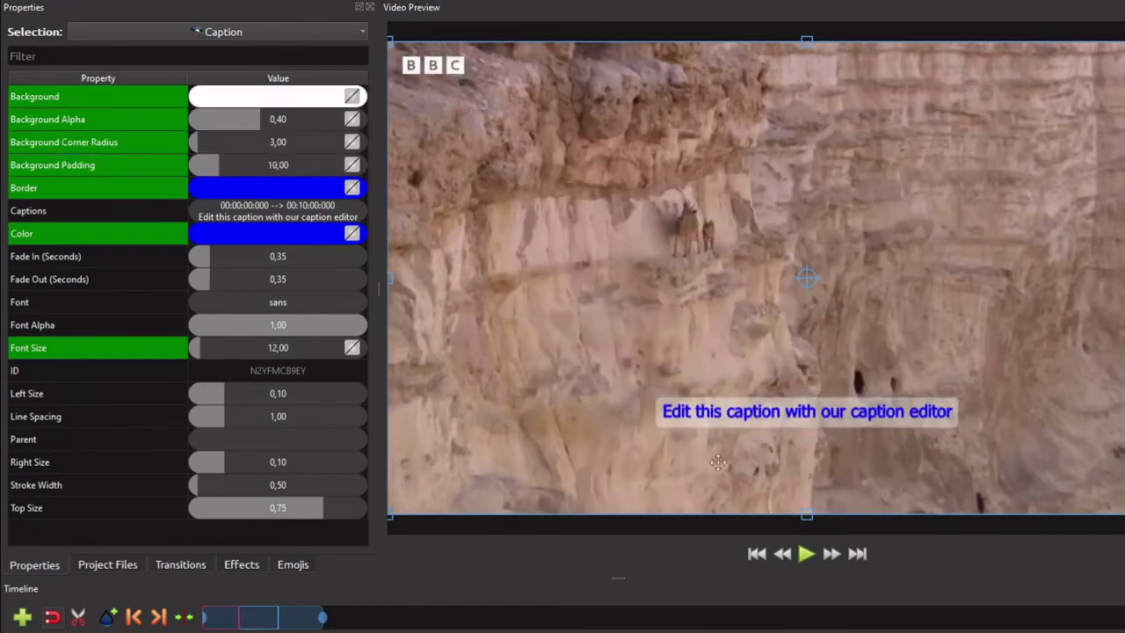
- Raise the caption by setting Top Size to 0,65
click(282, 513)
double_click(282, 513)
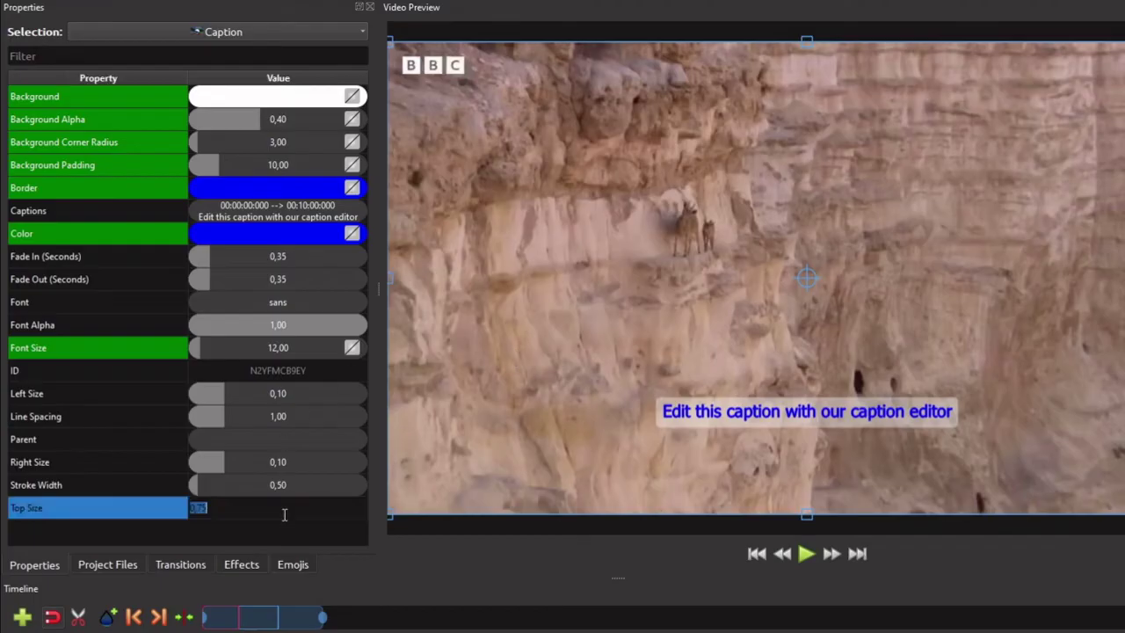
text(0,65)
key(Return)
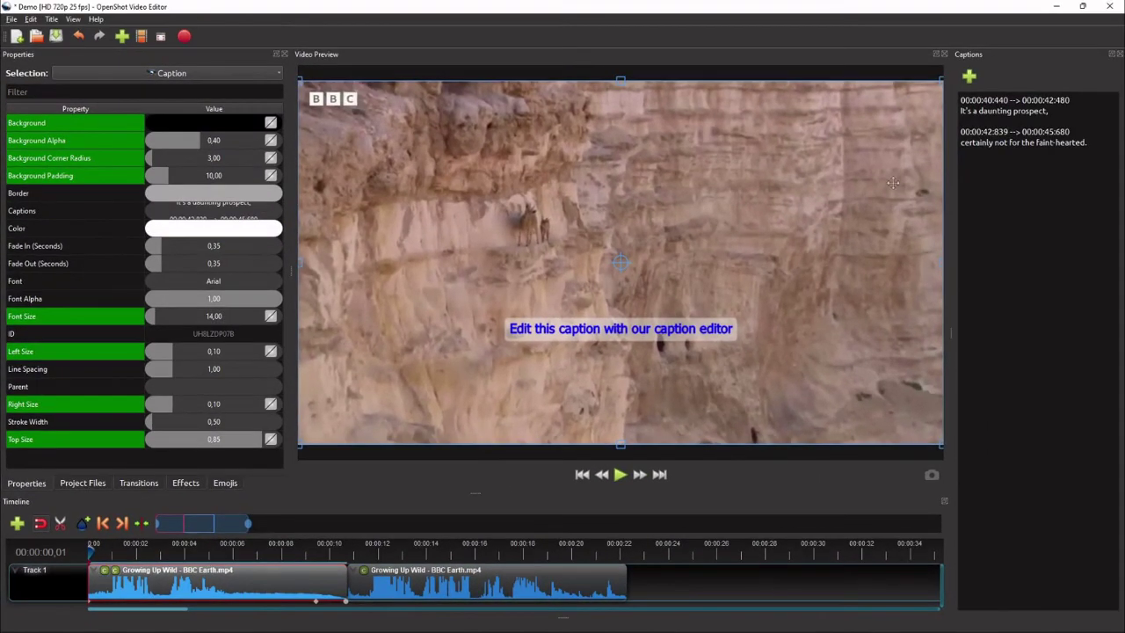
- Paste the timed English captions into the blue caption, replace both lines with German, and play to check
drag(1097, 143, 947, 100)
key(ctrl+c)
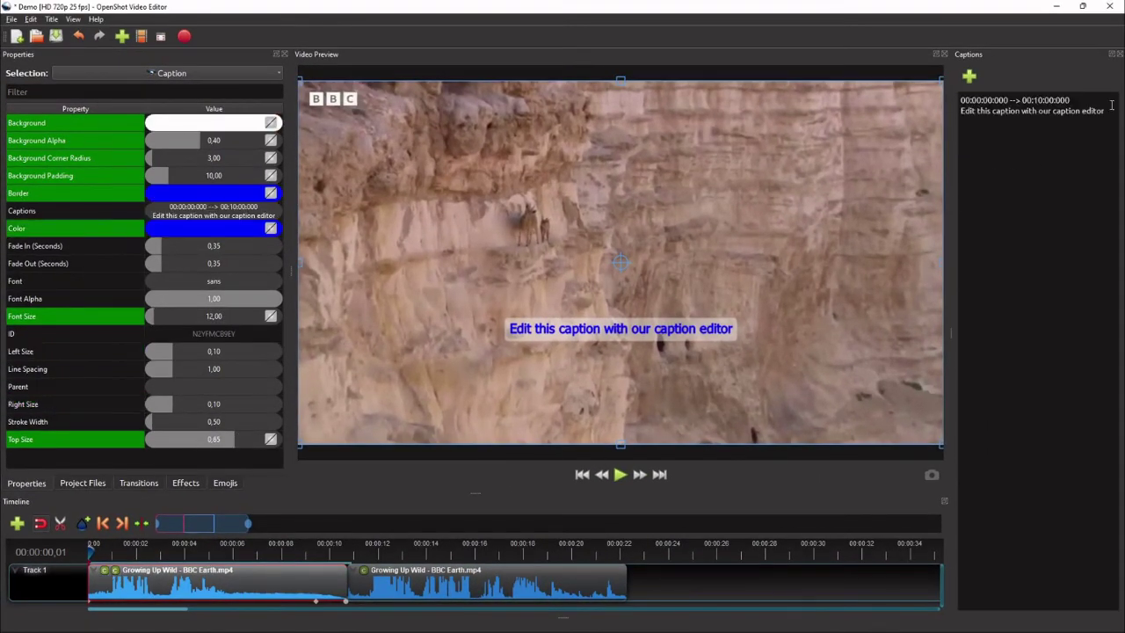
drag(1112, 106, 958, 99)
key(ctrl+v)
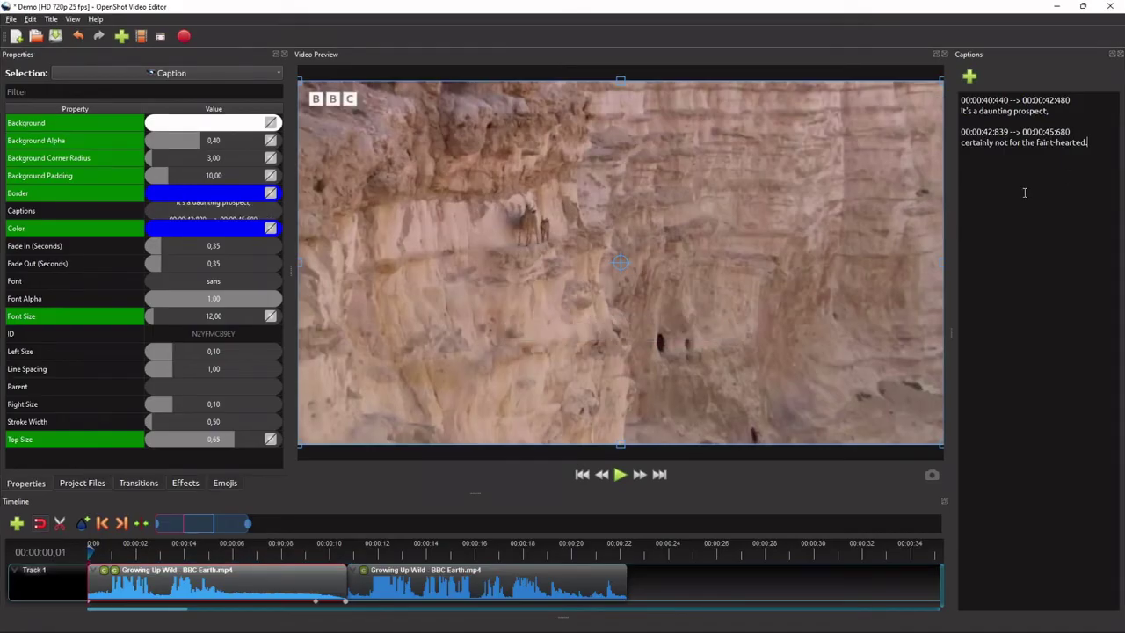
text(Es ist eine entmutigende Aussicht,)
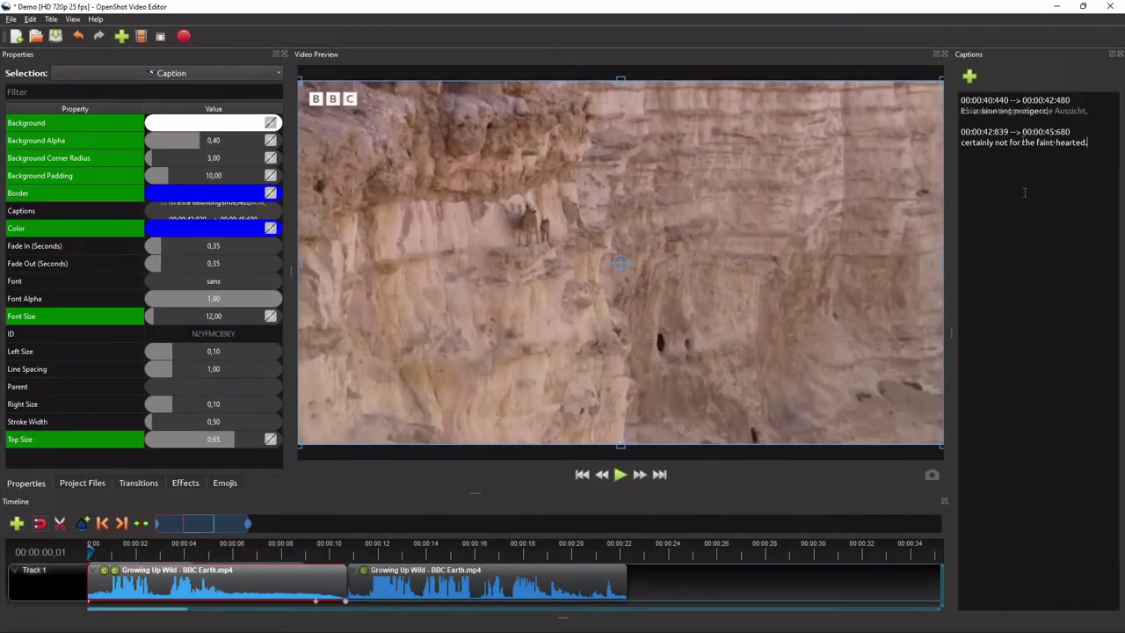
drag(1100, 138, 948, 144)
text(sicherlich nichts für schwache Nerven.)
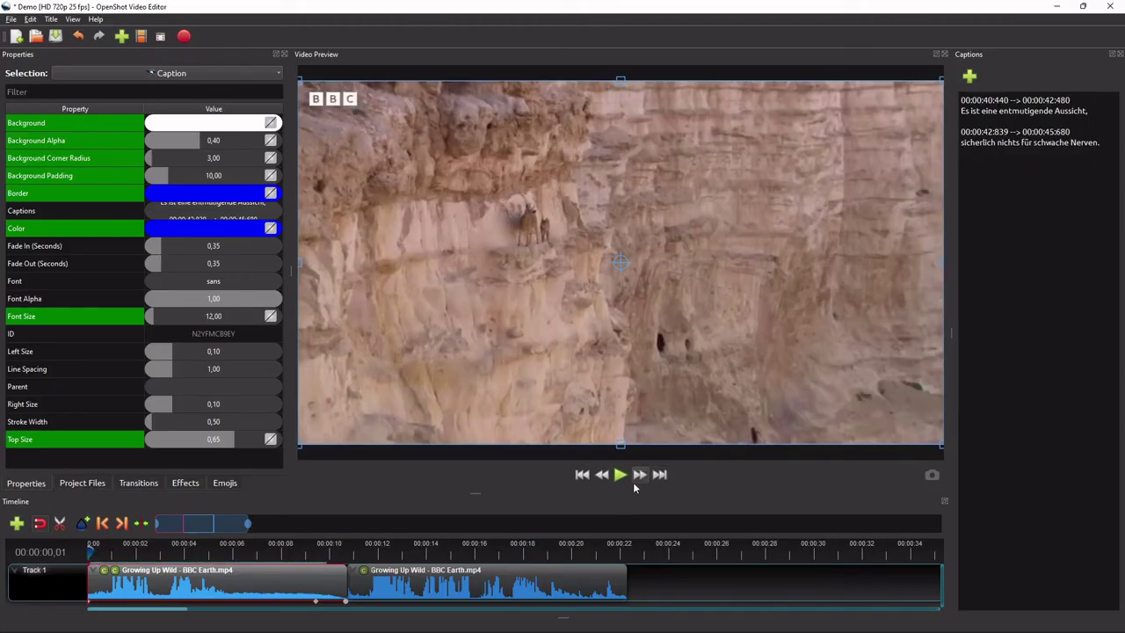
click(620, 475)
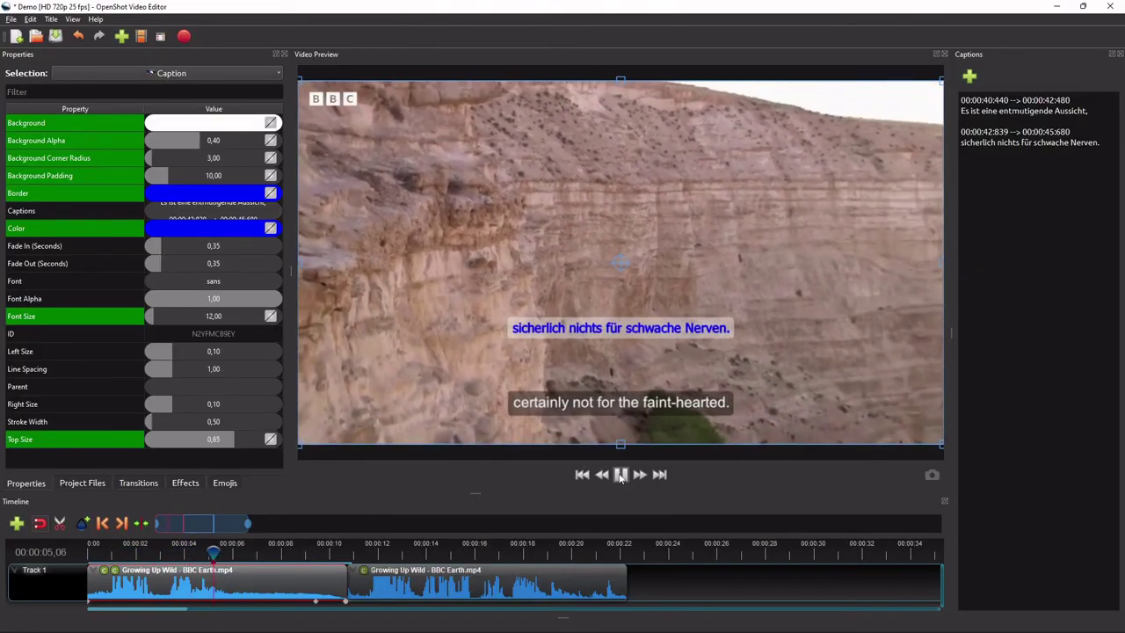
click(620, 475)
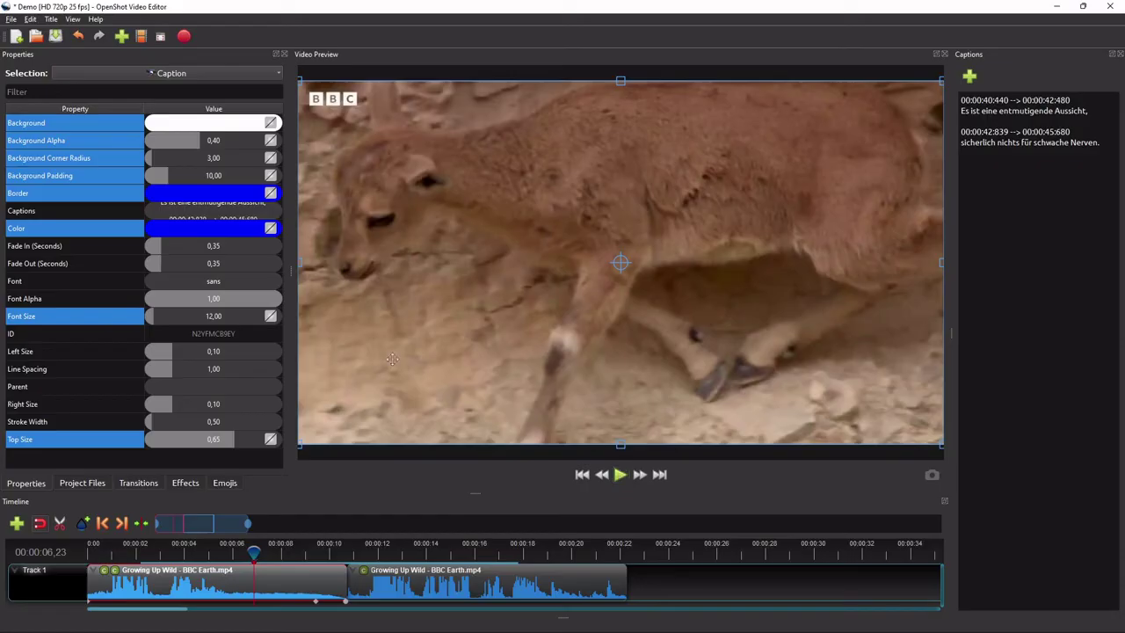
- Add a track above Track 1 and place Fox.mp4 on the new Track 2
right_click(42, 581)
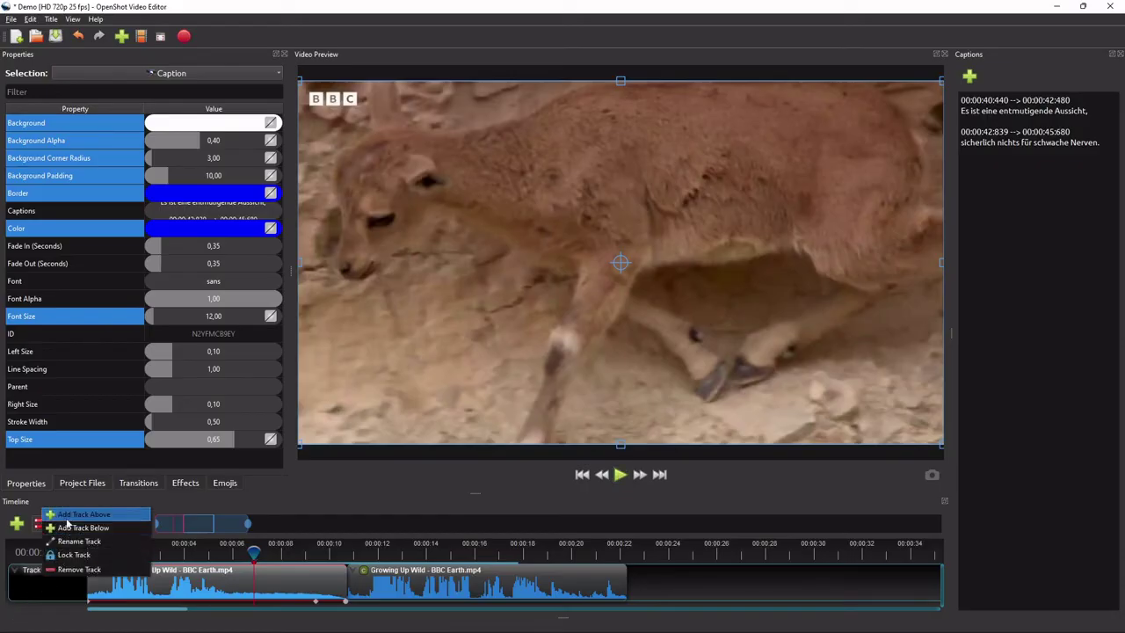
click(54, 569)
drag(472, 493, 472, 452)
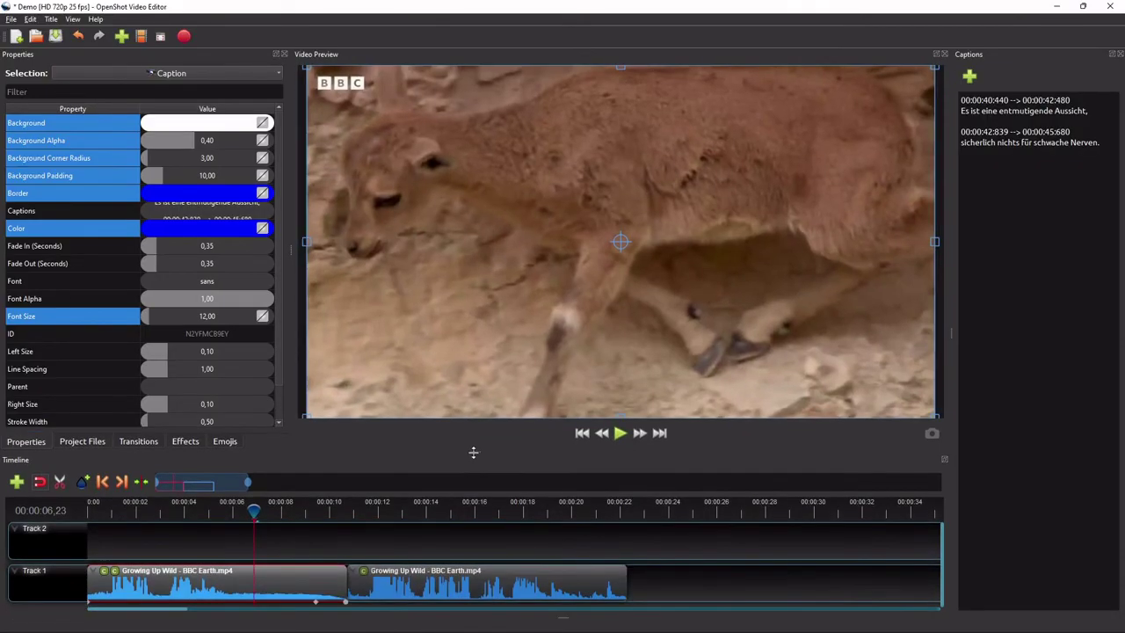
click(81, 441)
drag(29, 177, 198, 544)
- Set the Fox.mp4 clip's Scale to None and move the overlay to the lower left
click(154, 512)
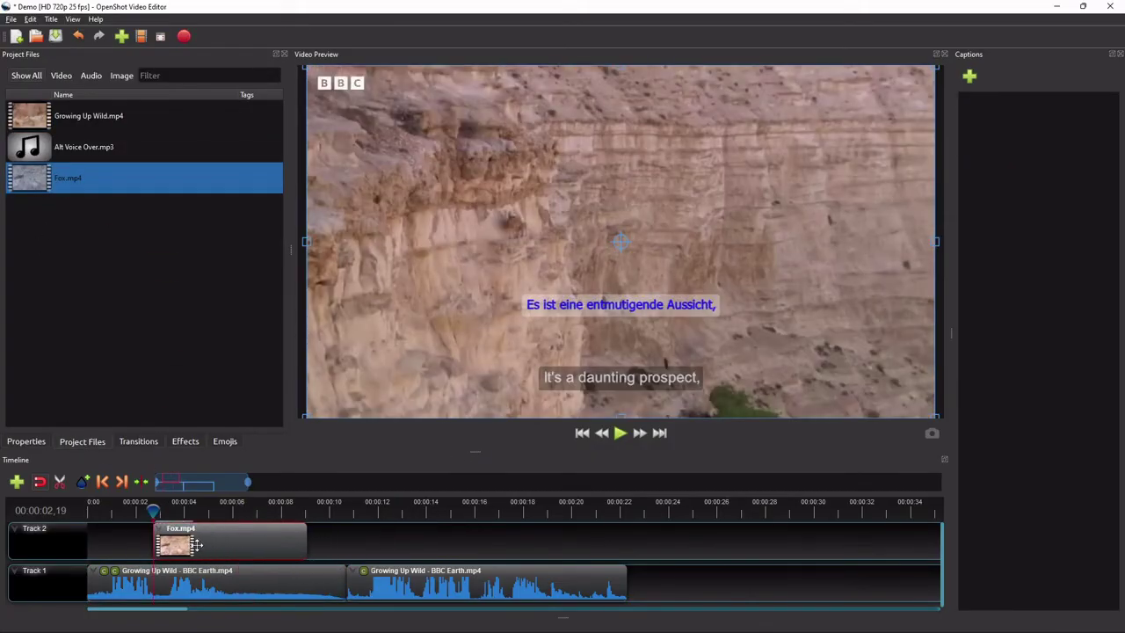
click(29, 441)
click(222, 224)
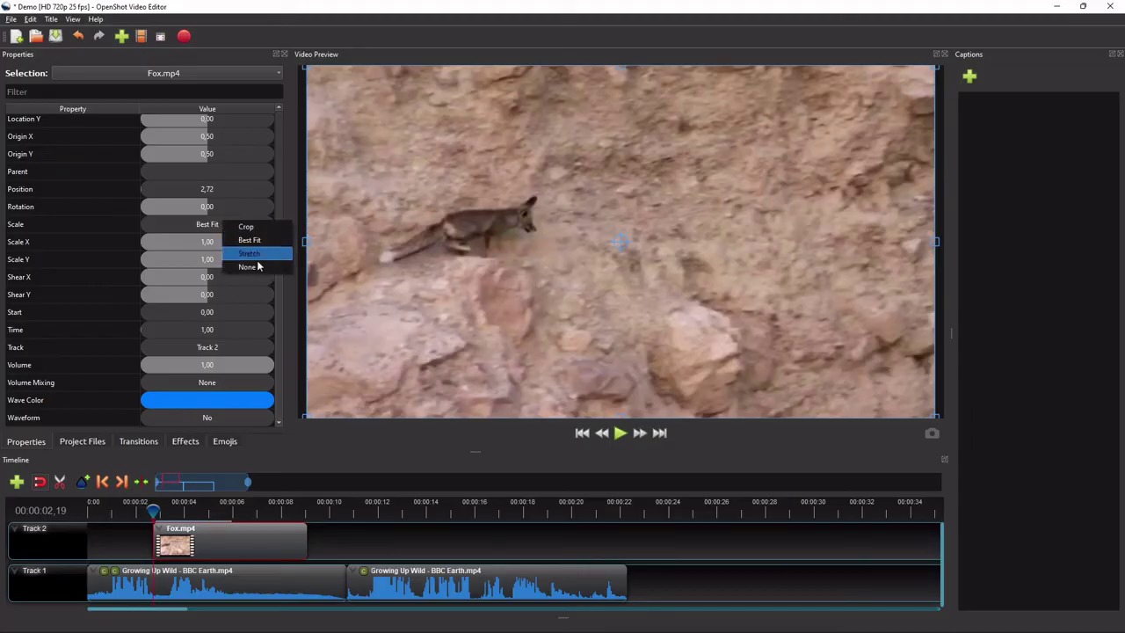
click(251, 262)
drag(609, 185, 433, 305)
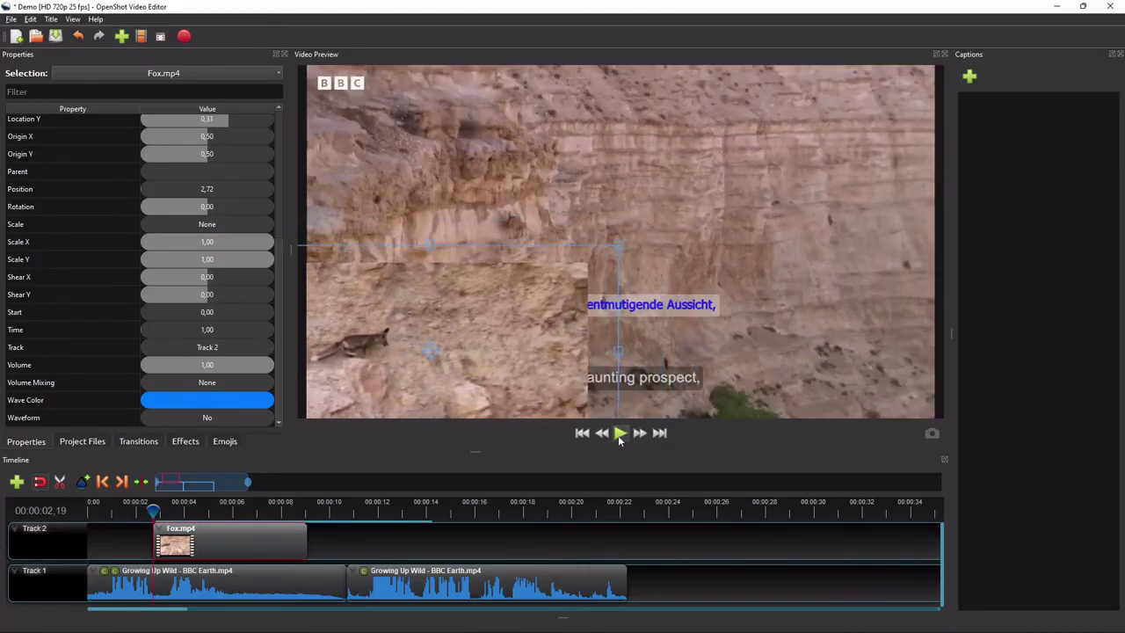
- Play back to check the fox overlay, then return to about 5.6 seconds
click(620, 432)
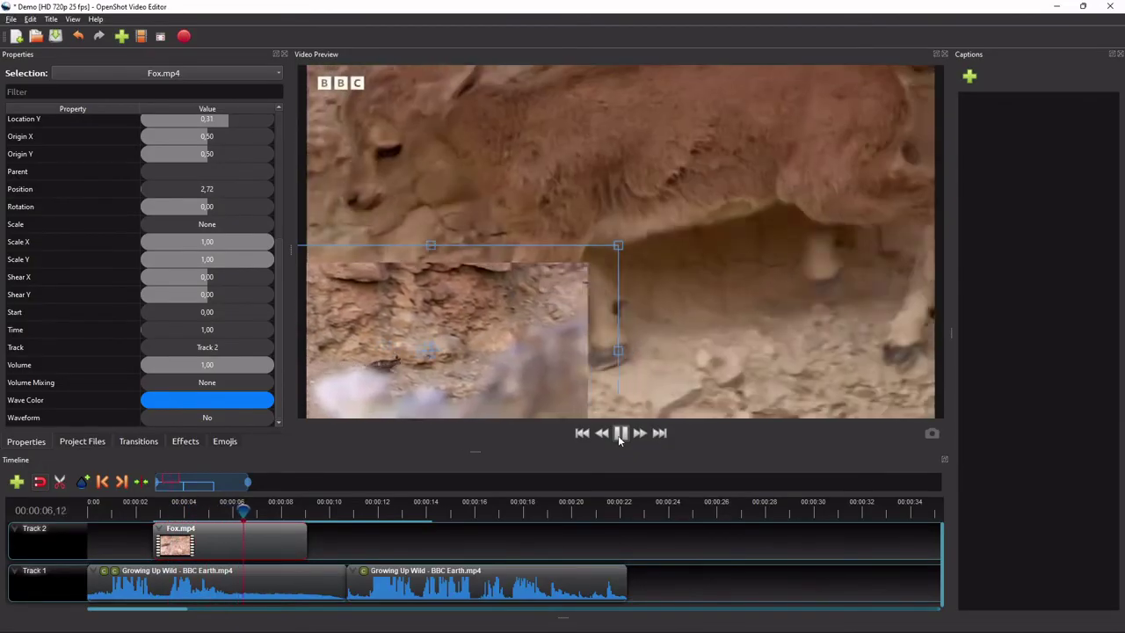
click(619, 438)
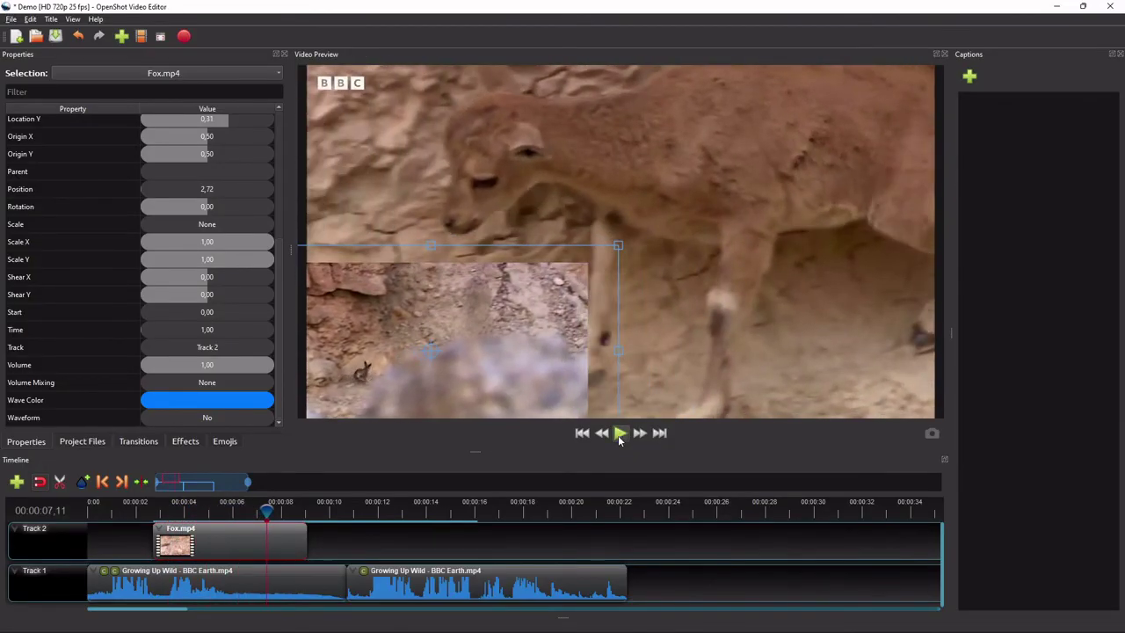
click(224, 513)
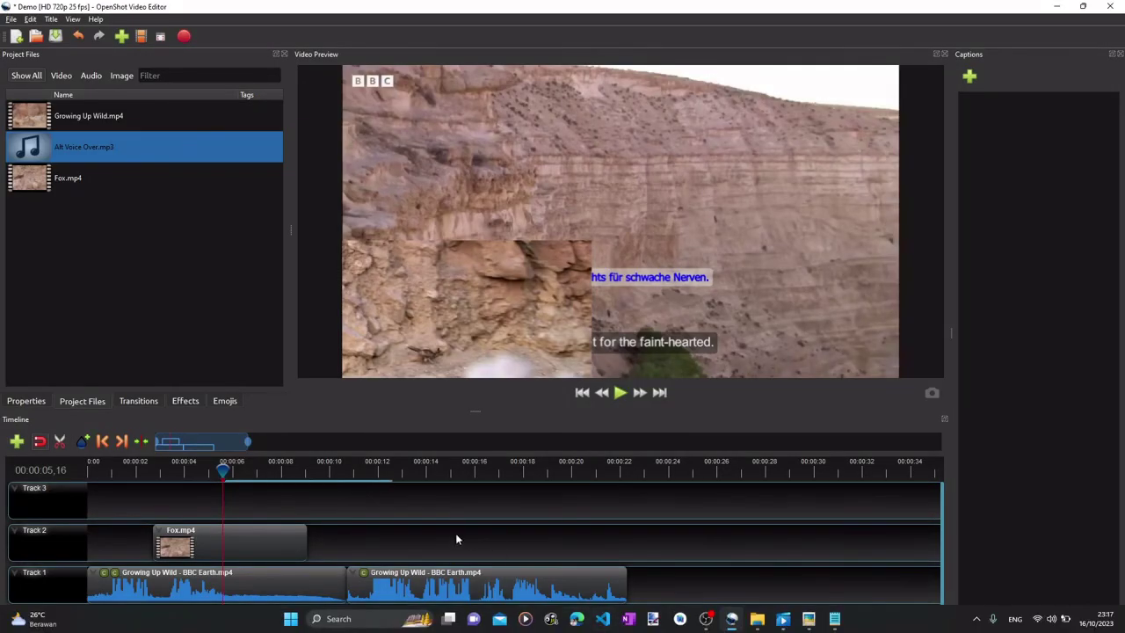
click(807, 626)
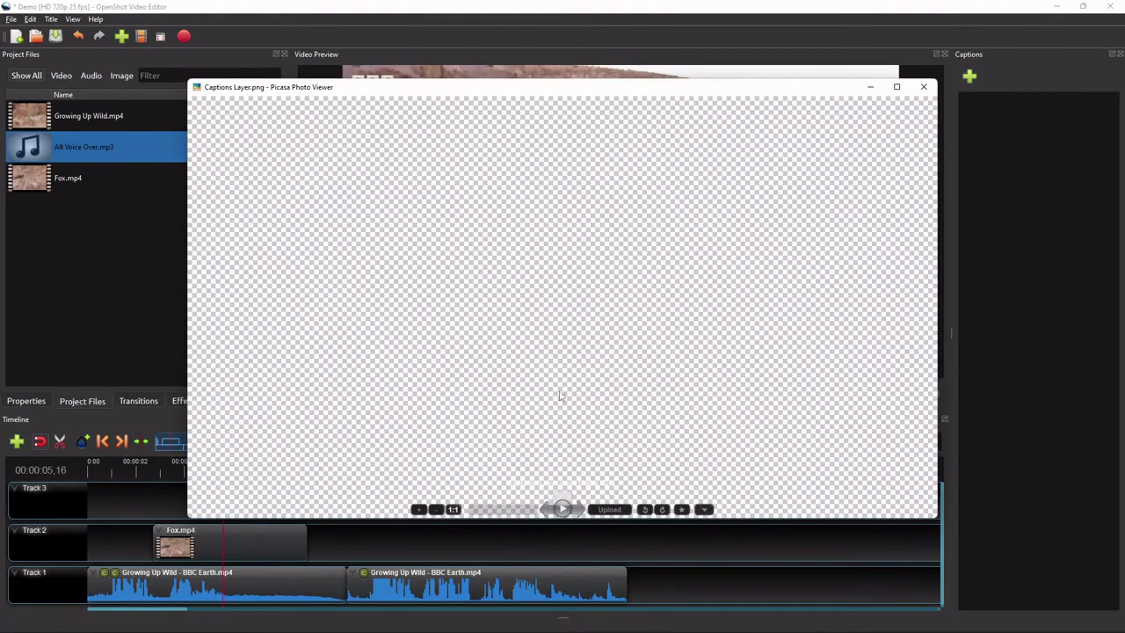
click(870, 87)
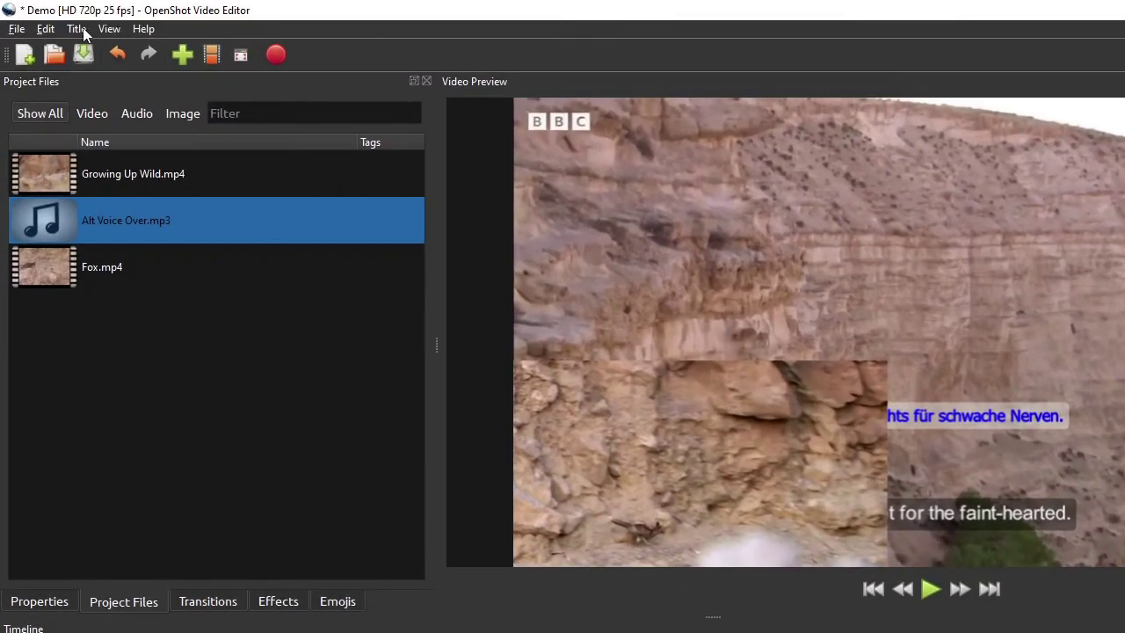
- Start a new static title from the Gold 1 template
click(55, 21)
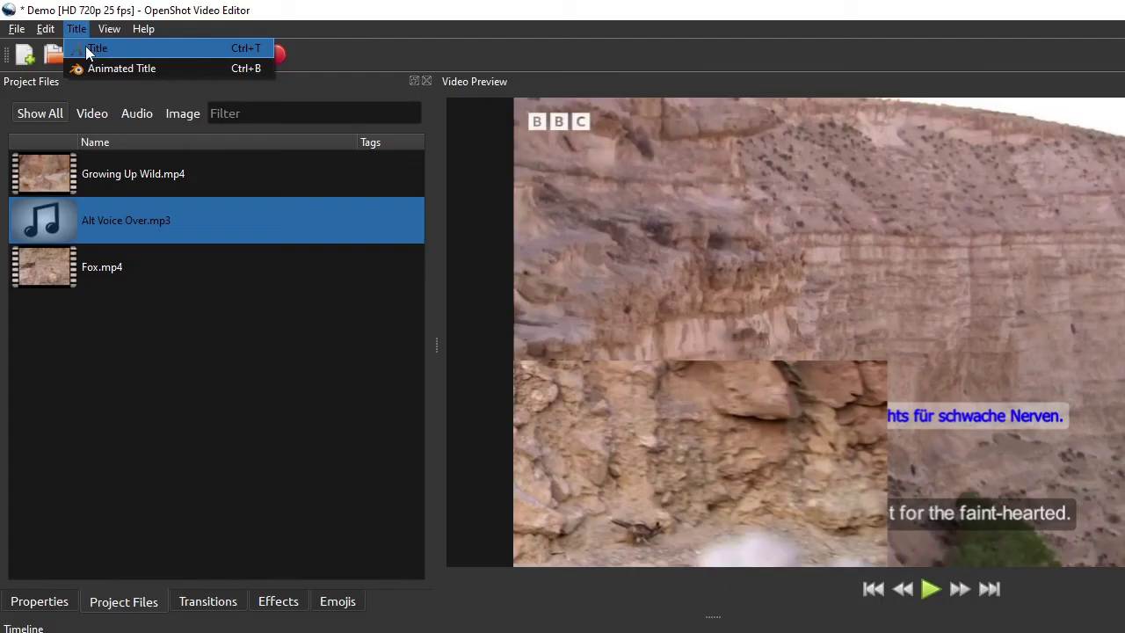
click(85, 48)
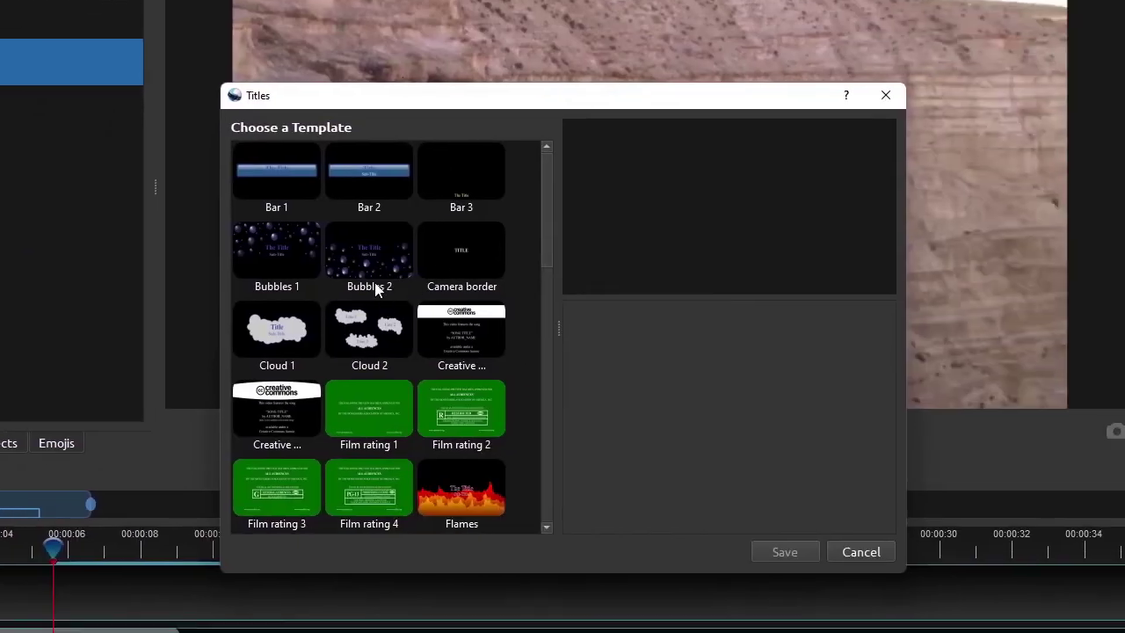
scroll(375, 290, down, 5)
scroll(320, 236, up, 5)
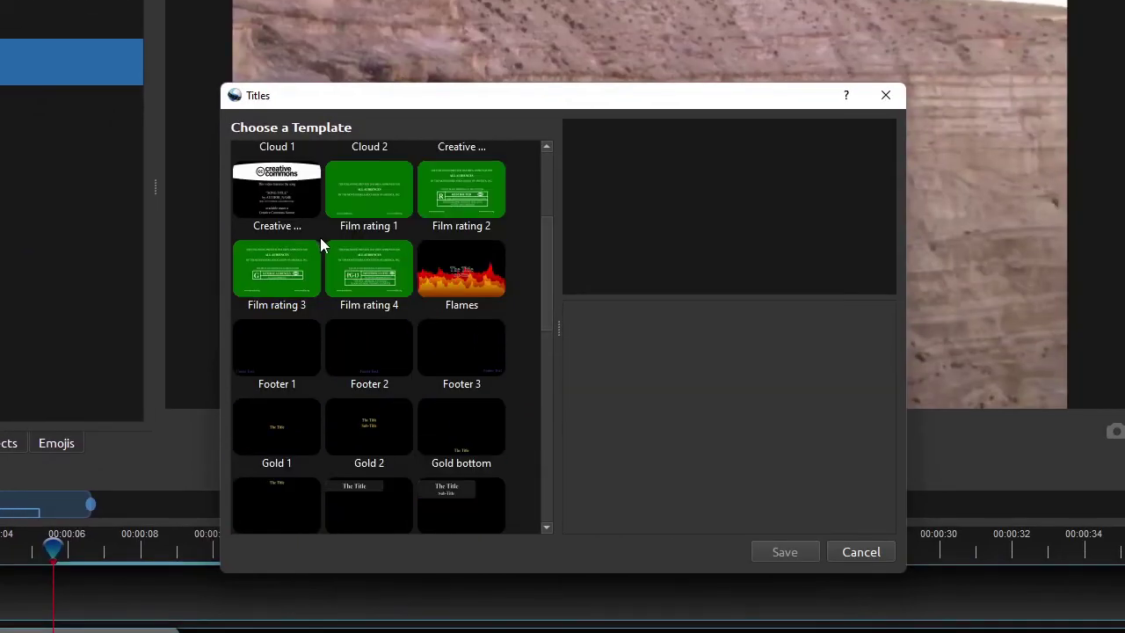
click(276, 431)
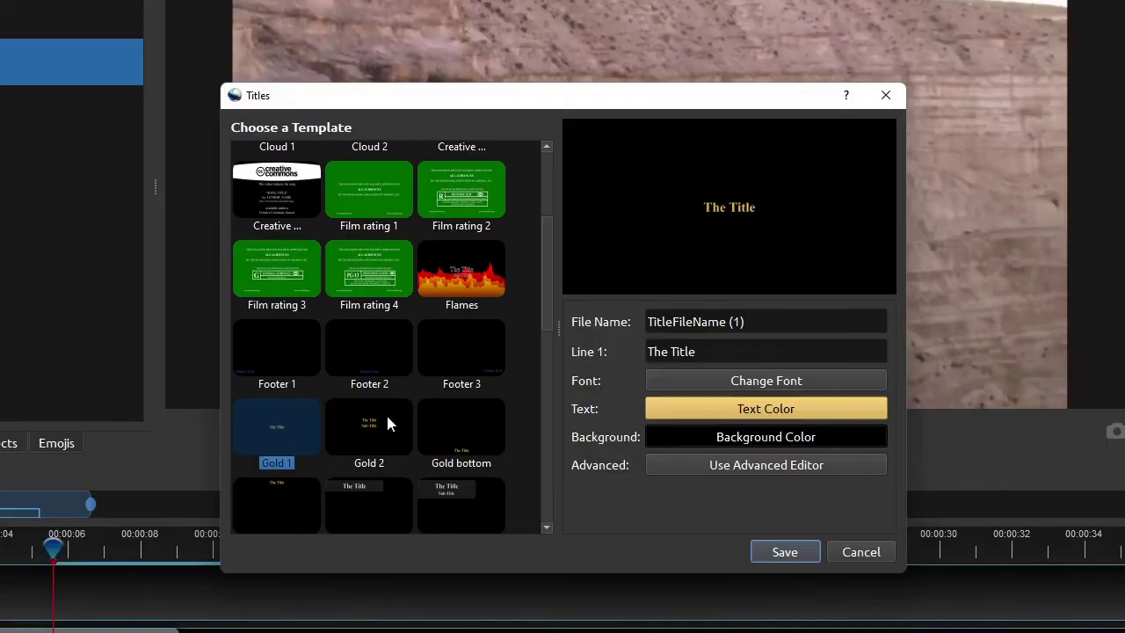
- Name the title 'Captions', clear the 'The Title' text from Line 1, and save it
drag(783, 322, 557, 322)
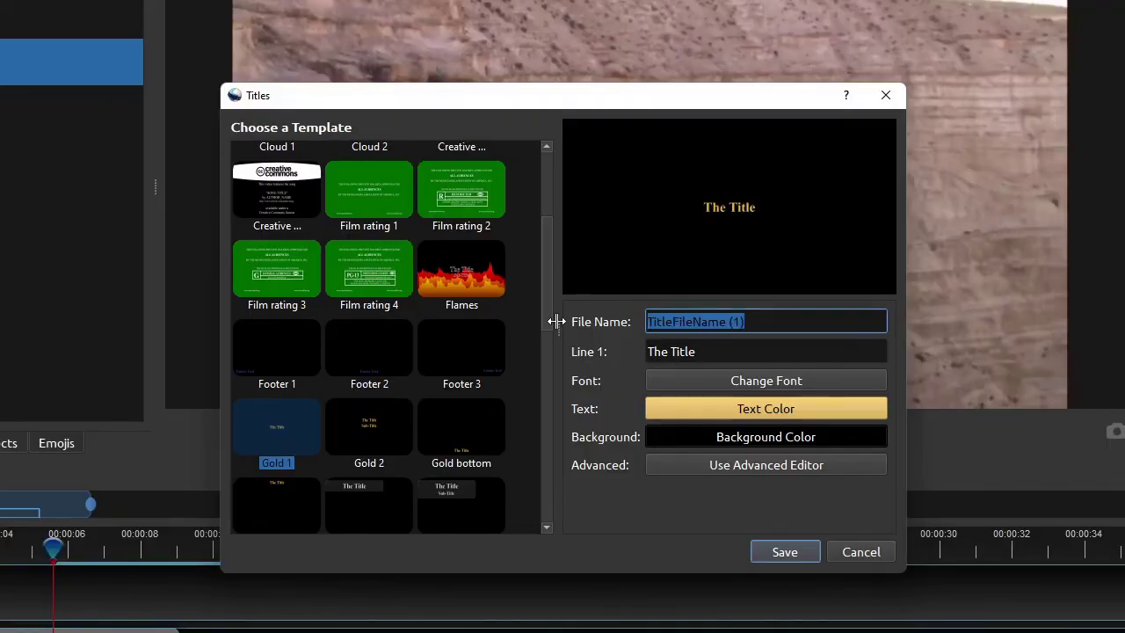
text(Captions)
click(703, 352)
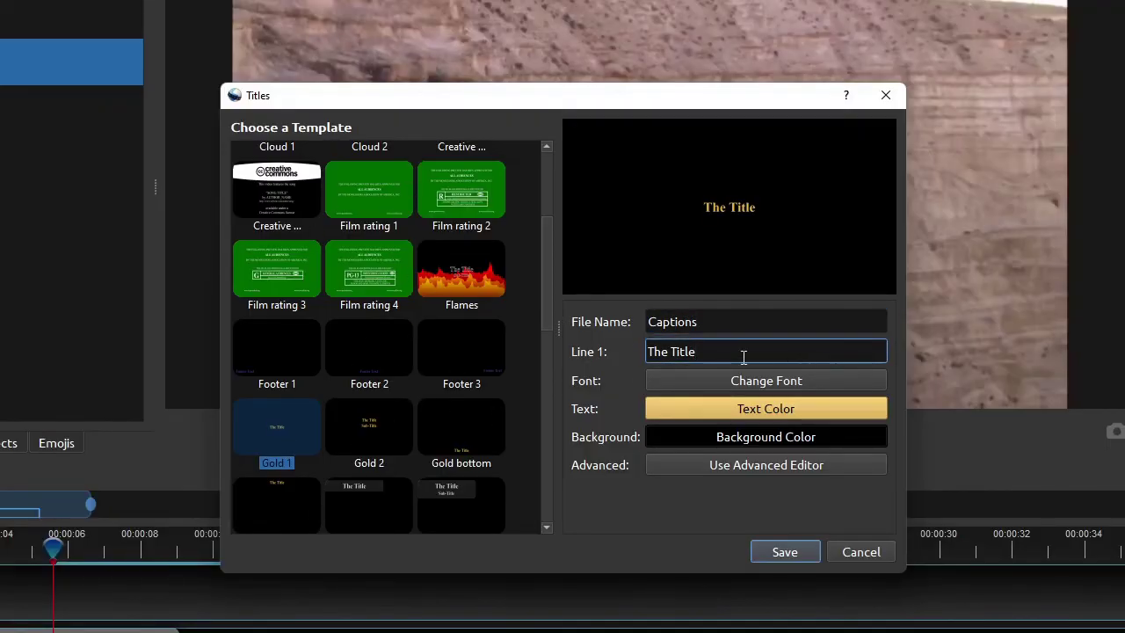
drag(743, 354, 640, 356)
key(BackSpace)
click(787, 552)
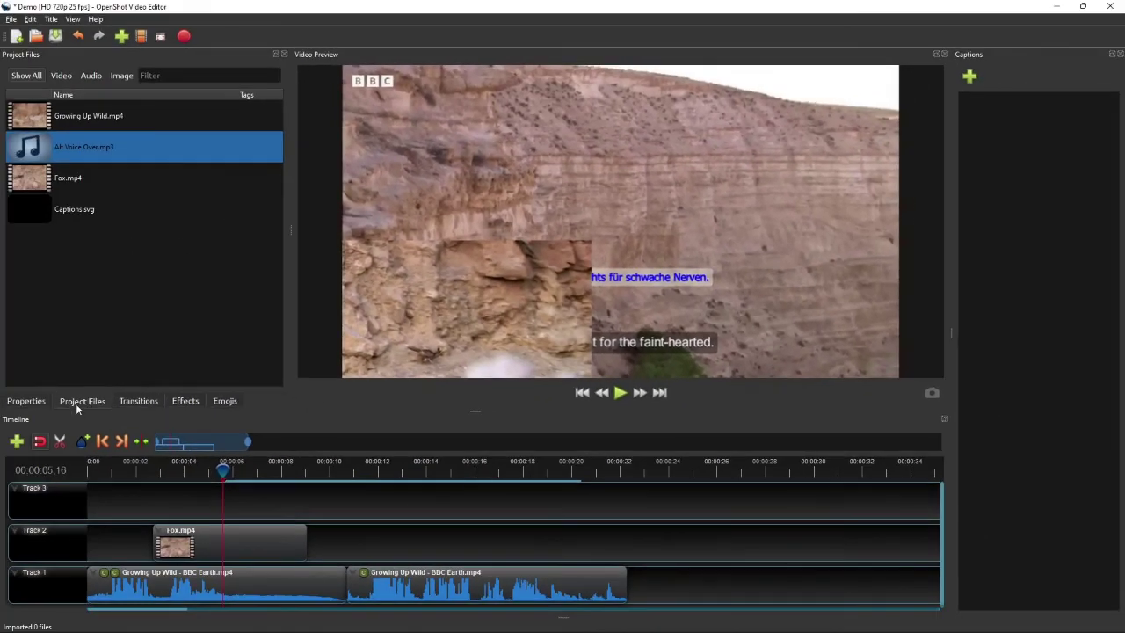
- Put Captions.svg on Track 3, stretch it to the second BBC clip's end, and add Caption
click(73, 209)
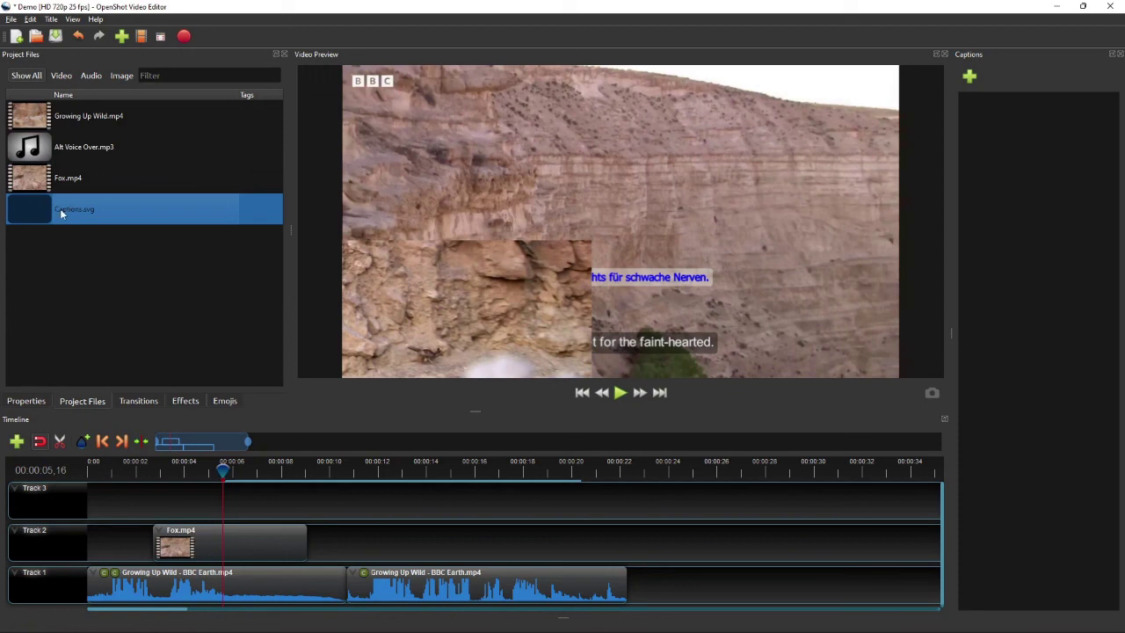
drag(59, 209, 249, 498)
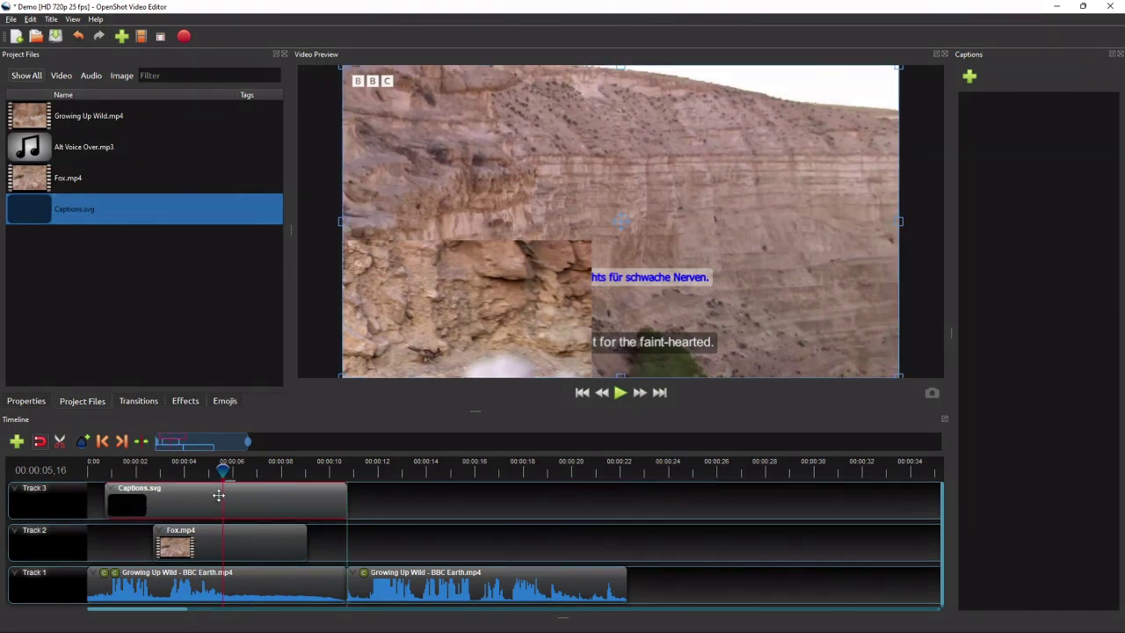
drag(330, 499, 622, 509)
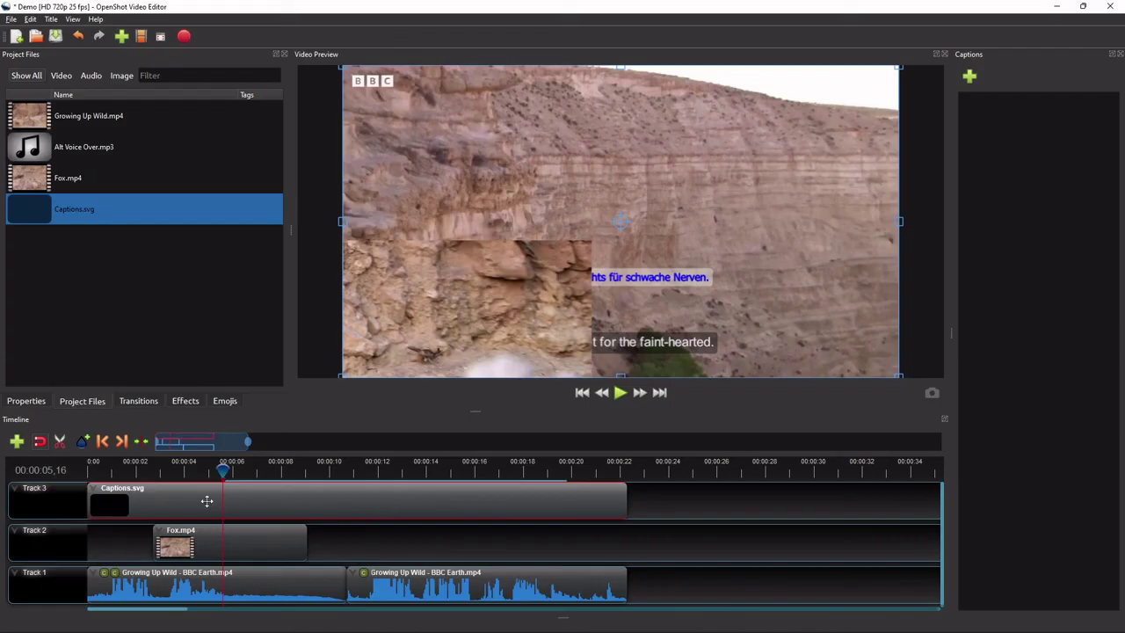
click(180, 402)
drag(39, 167, 108, 509)
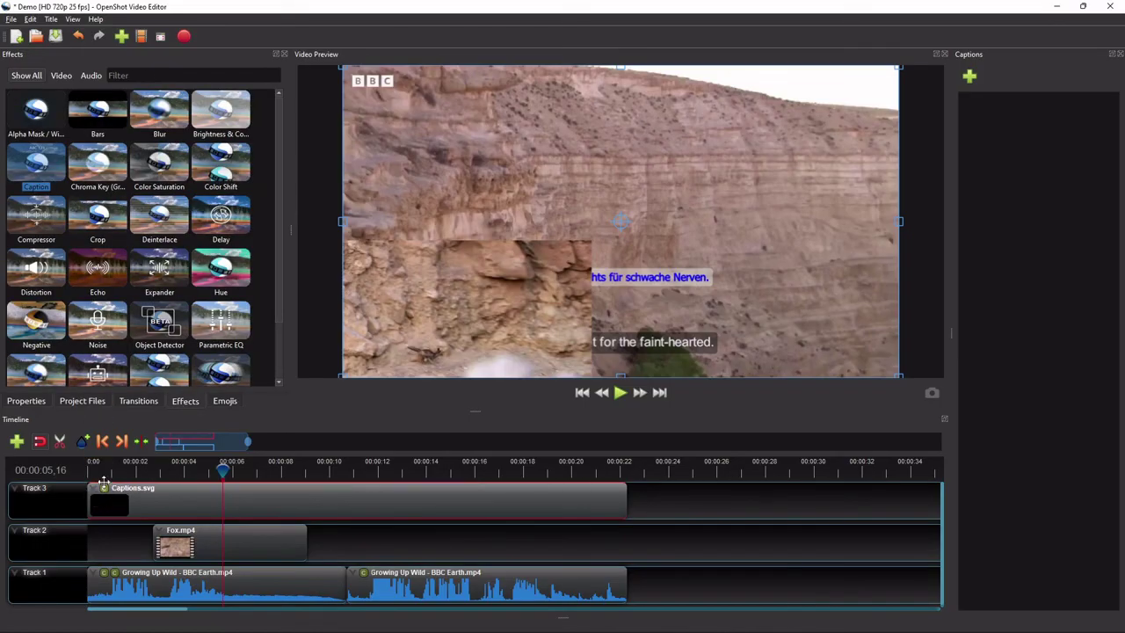
- Show the title clip's Caption effect properties and play its two English lines in the preview
click(23, 401)
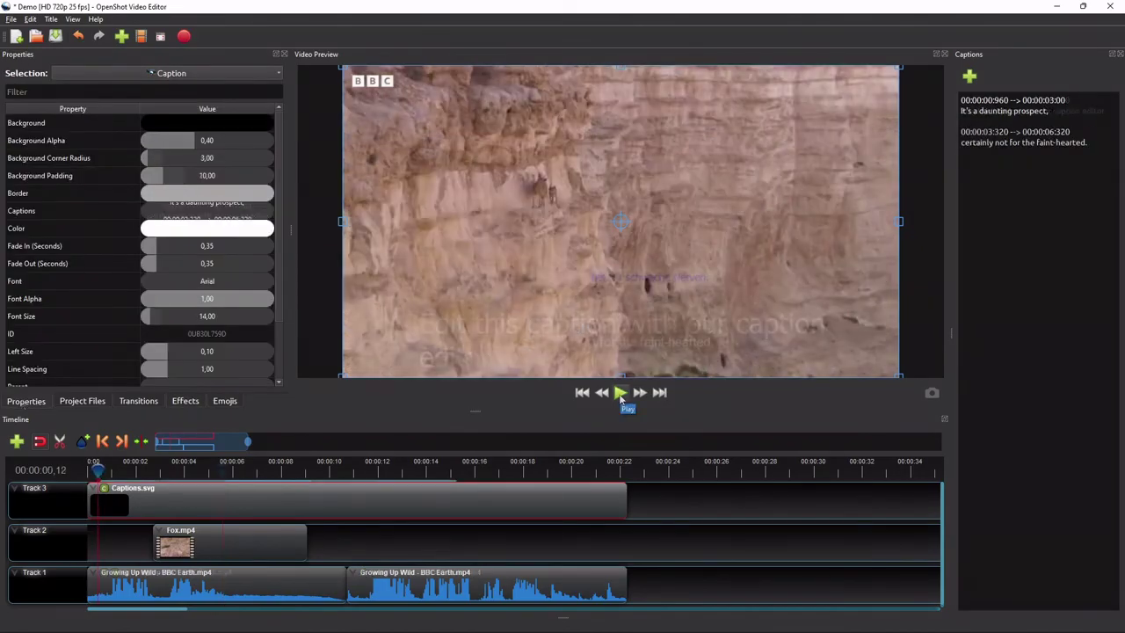
click(621, 393)
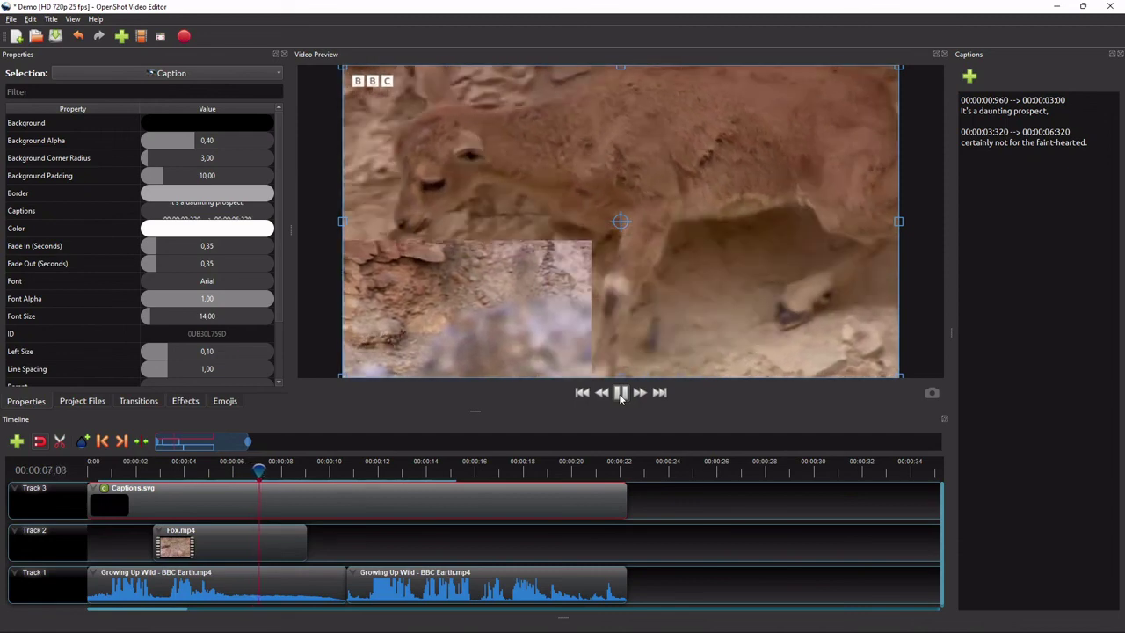
click(620, 393)
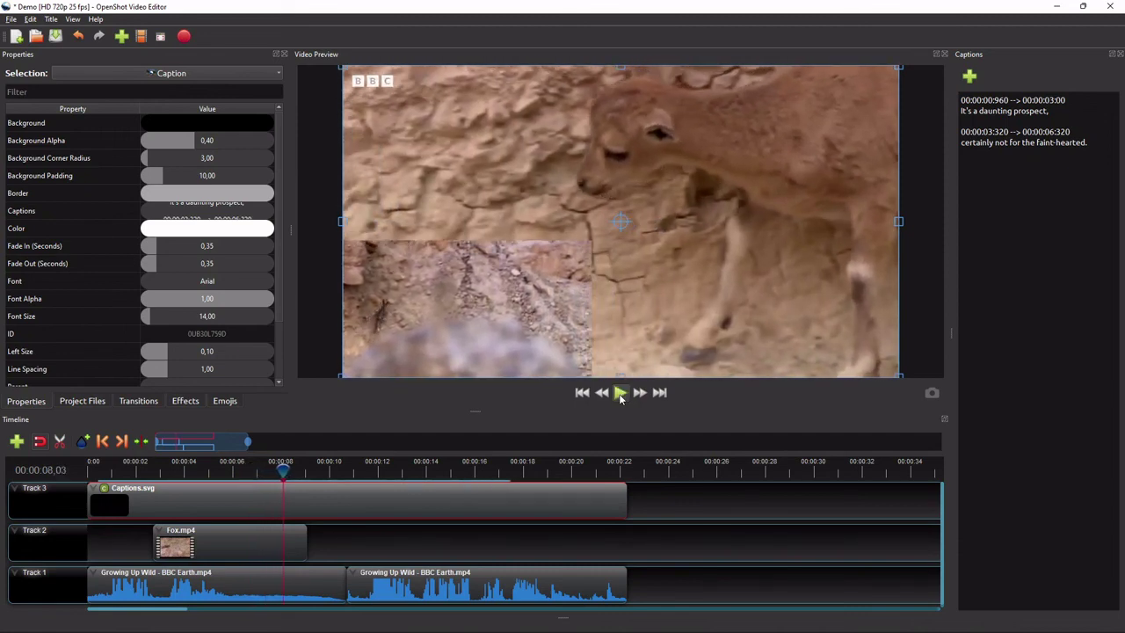